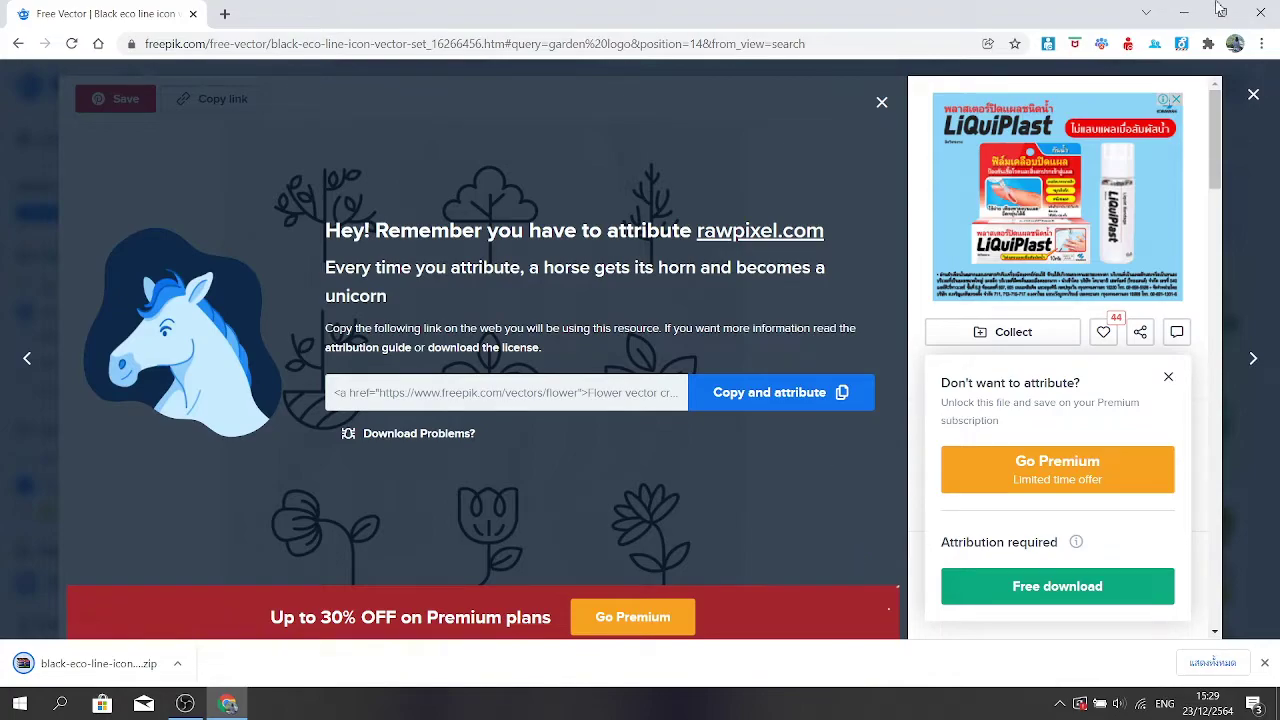
Leave the browser and open the Downloads folder in File Explorer to find the black-eco-line-icon-vector-set archive
click(1186, 22)
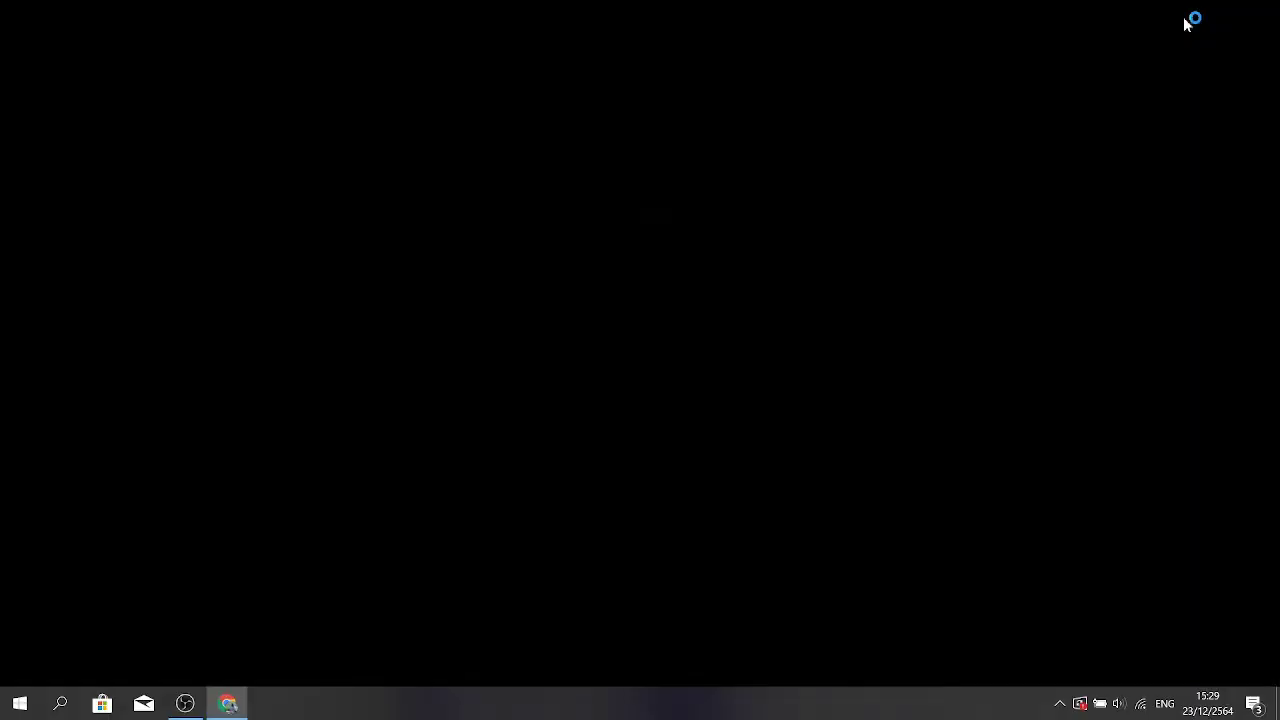
click(220, 707)
click(229, 709)
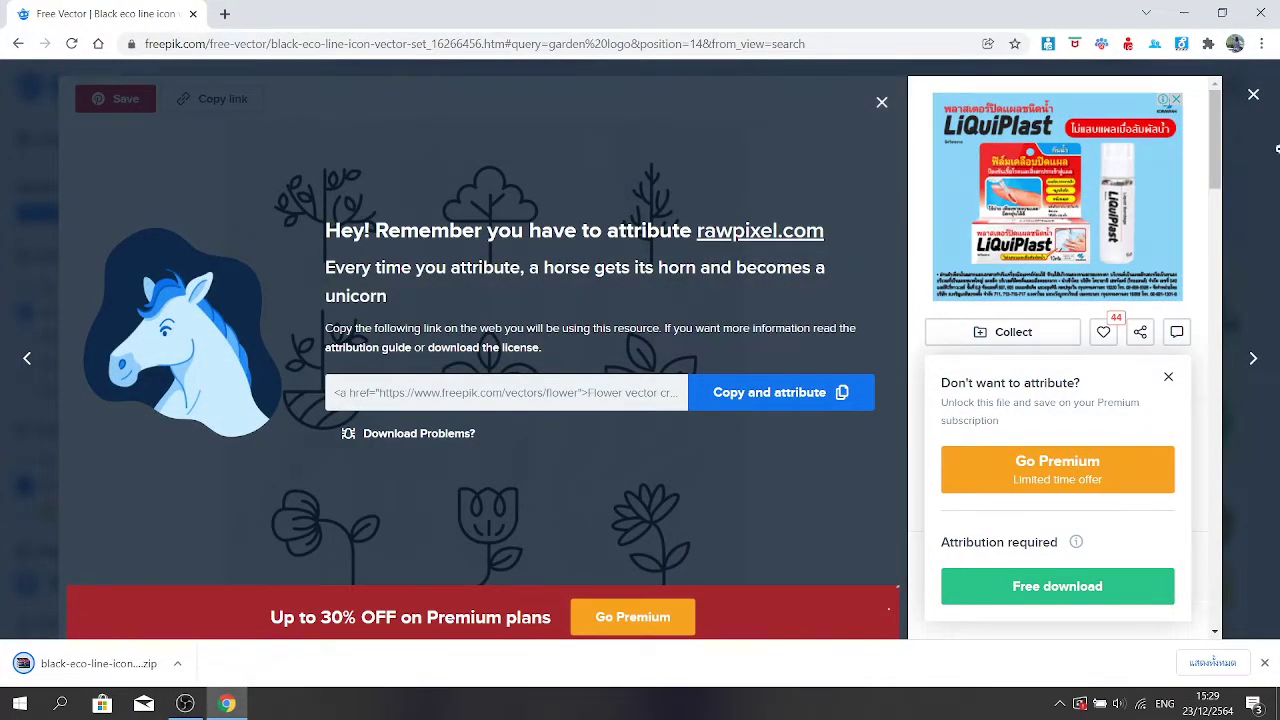
click(1184, 14)
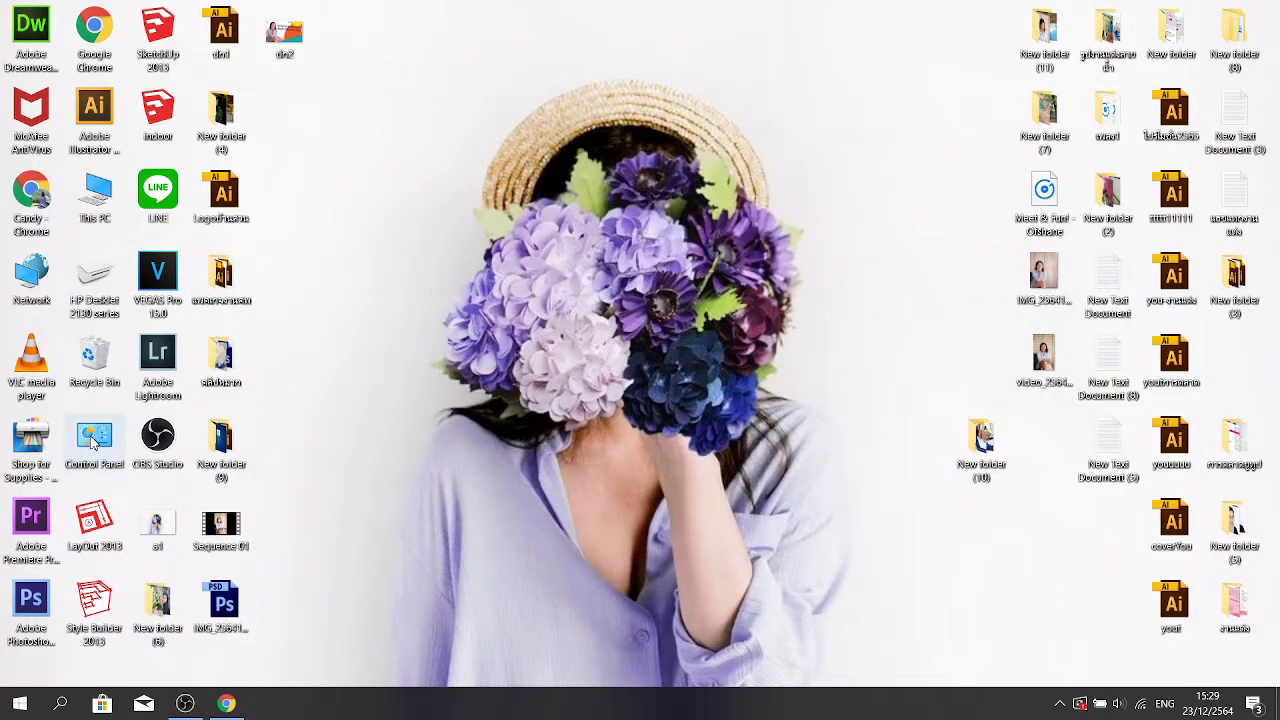
double_click(95, 192)
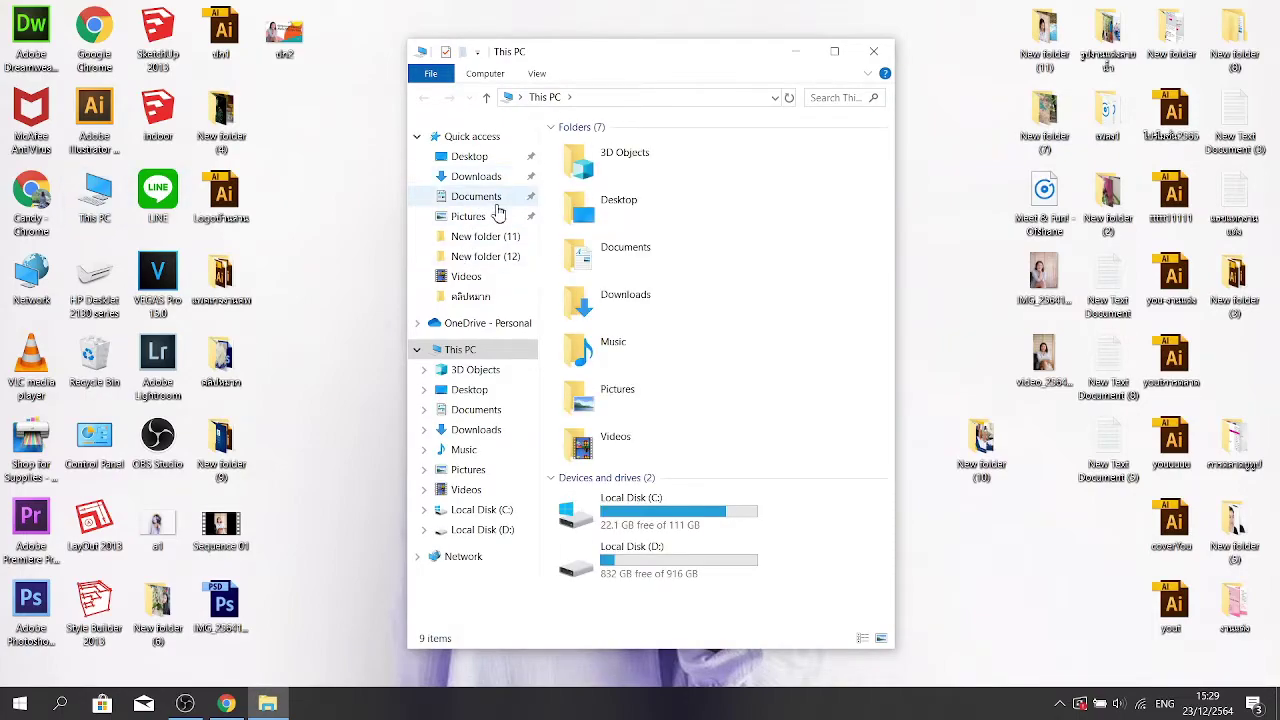
click(486, 177)
drag(886, 224, 900, 577)
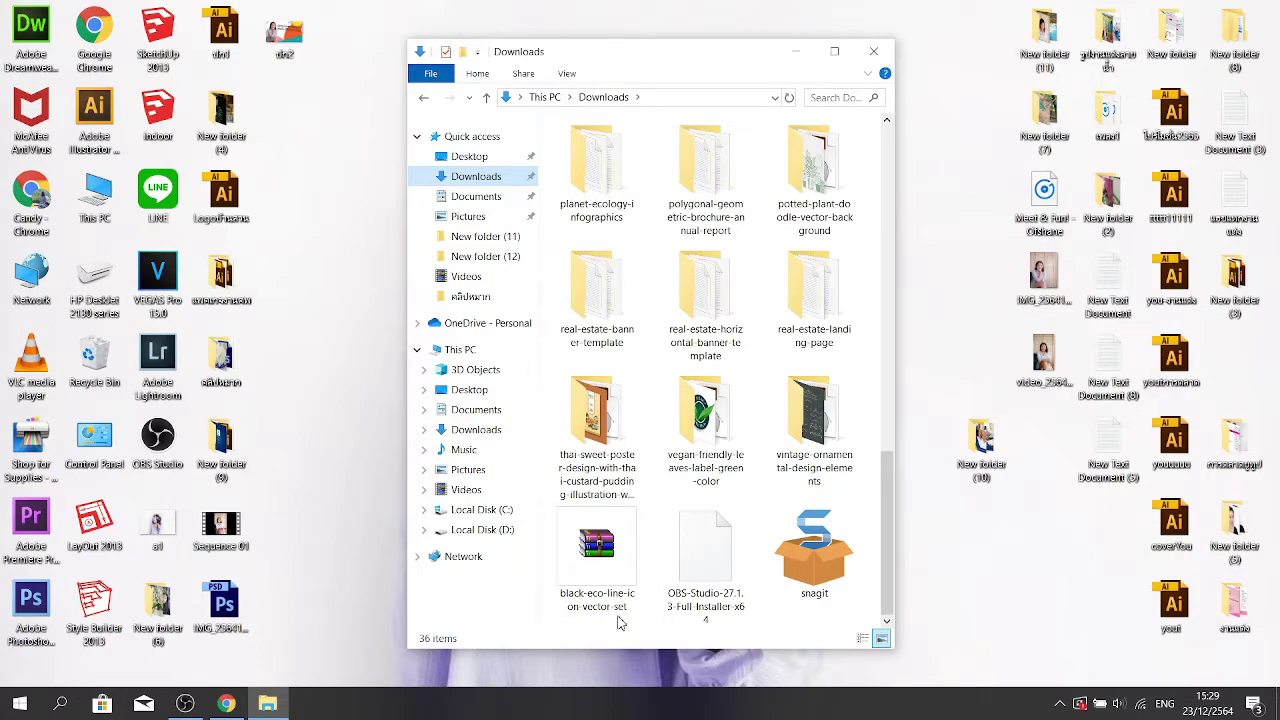
Extract the black-eco-line-icon-vector-set archive into a folder of the same name
click(597, 570)
right_click(597, 570)
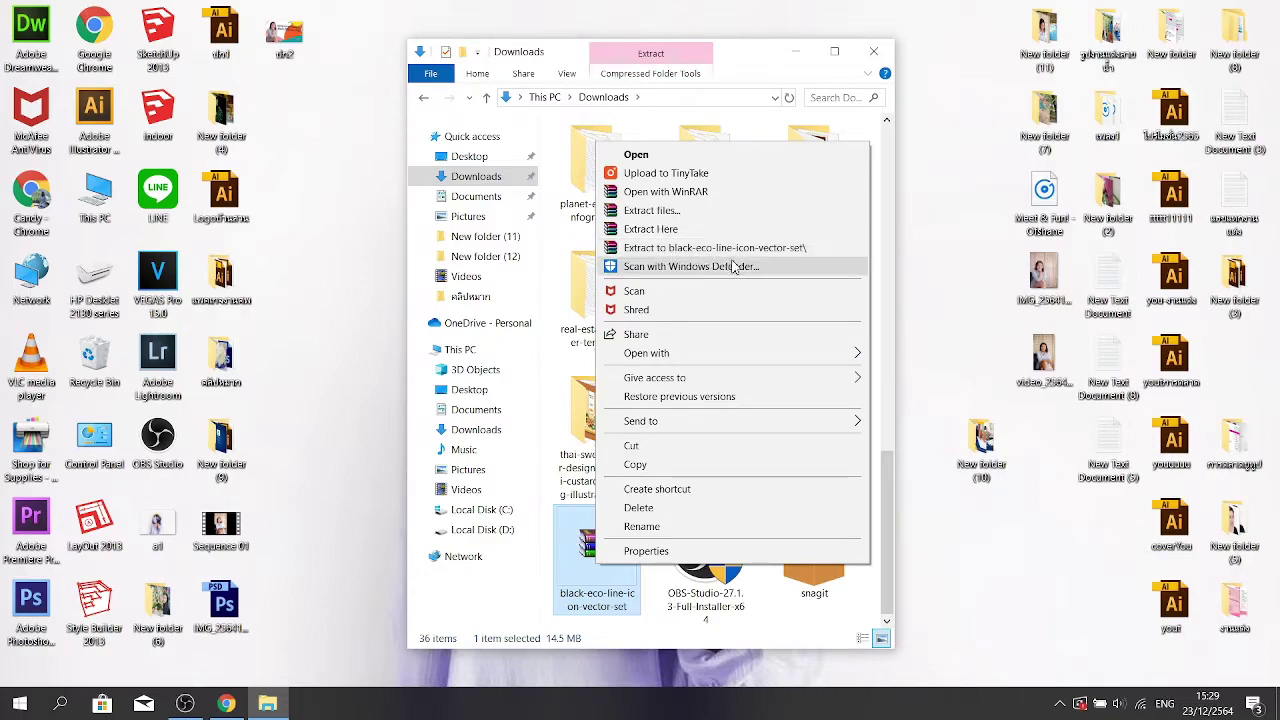
click(728, 250)
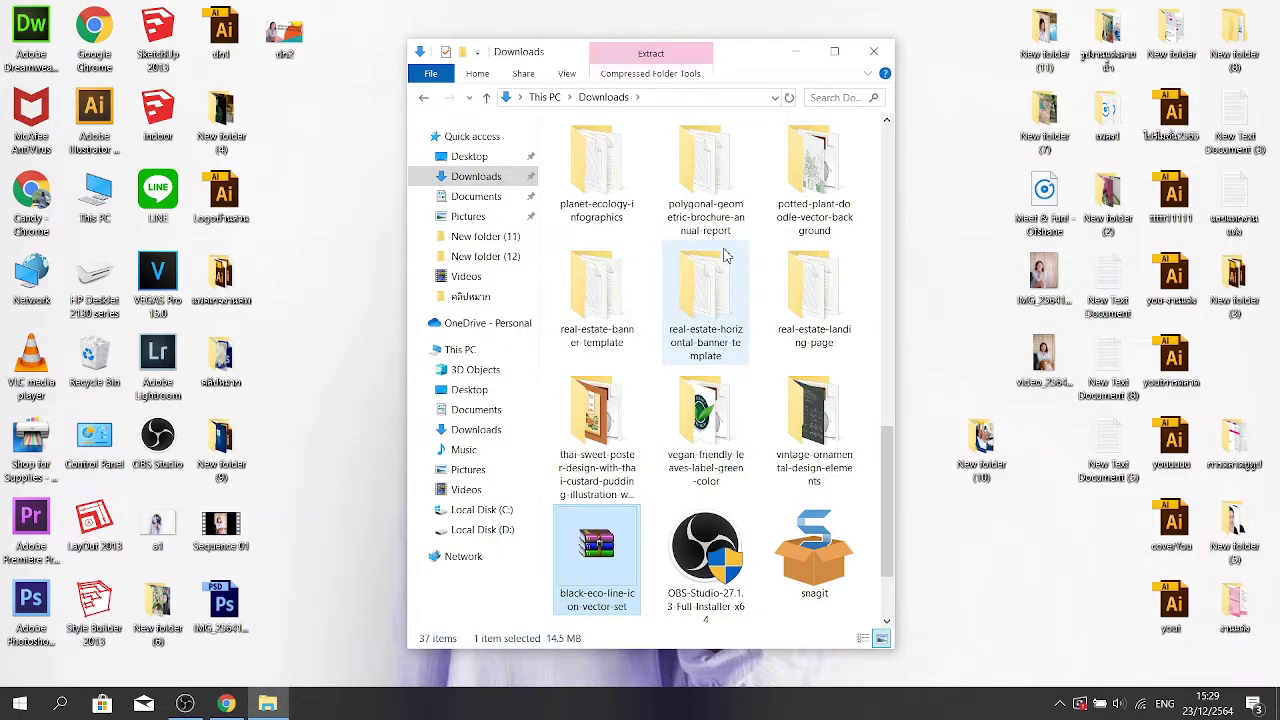
Open the extracted black-eco-line-icon-vector-set folder to view its files
drag(889, 508, 888, 547)
click(628, 594)
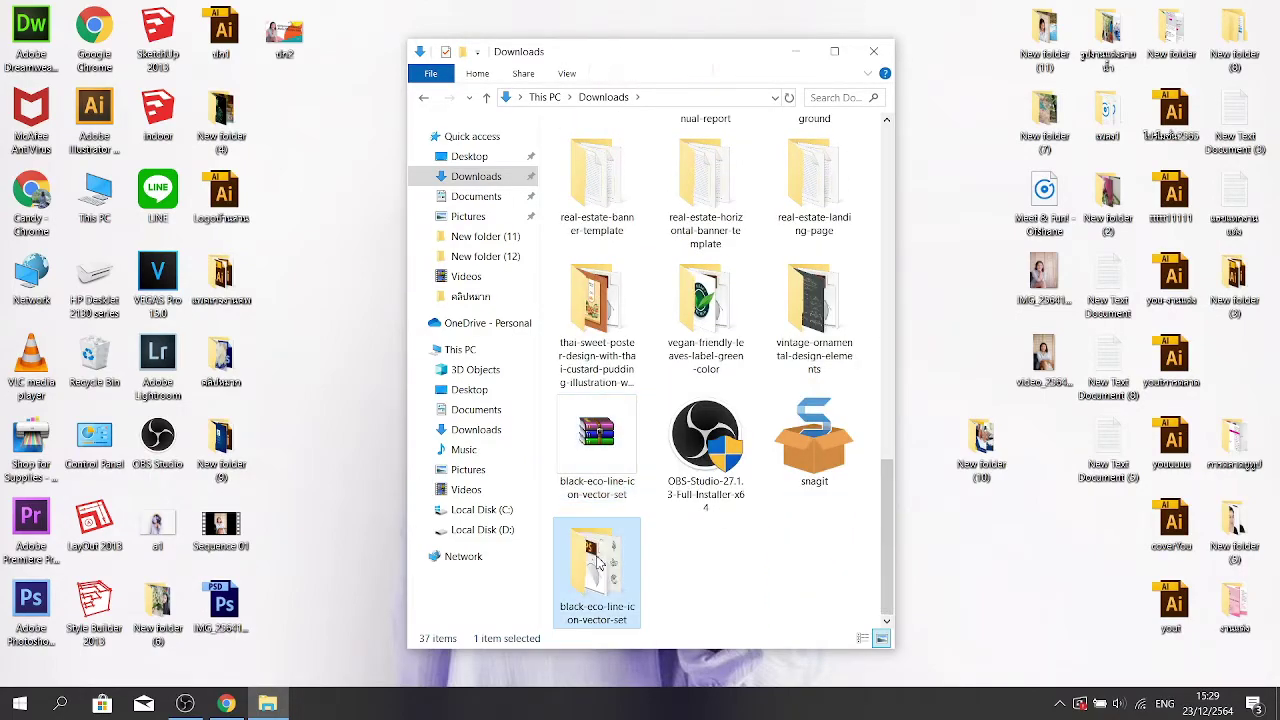
double_click(608, 597)
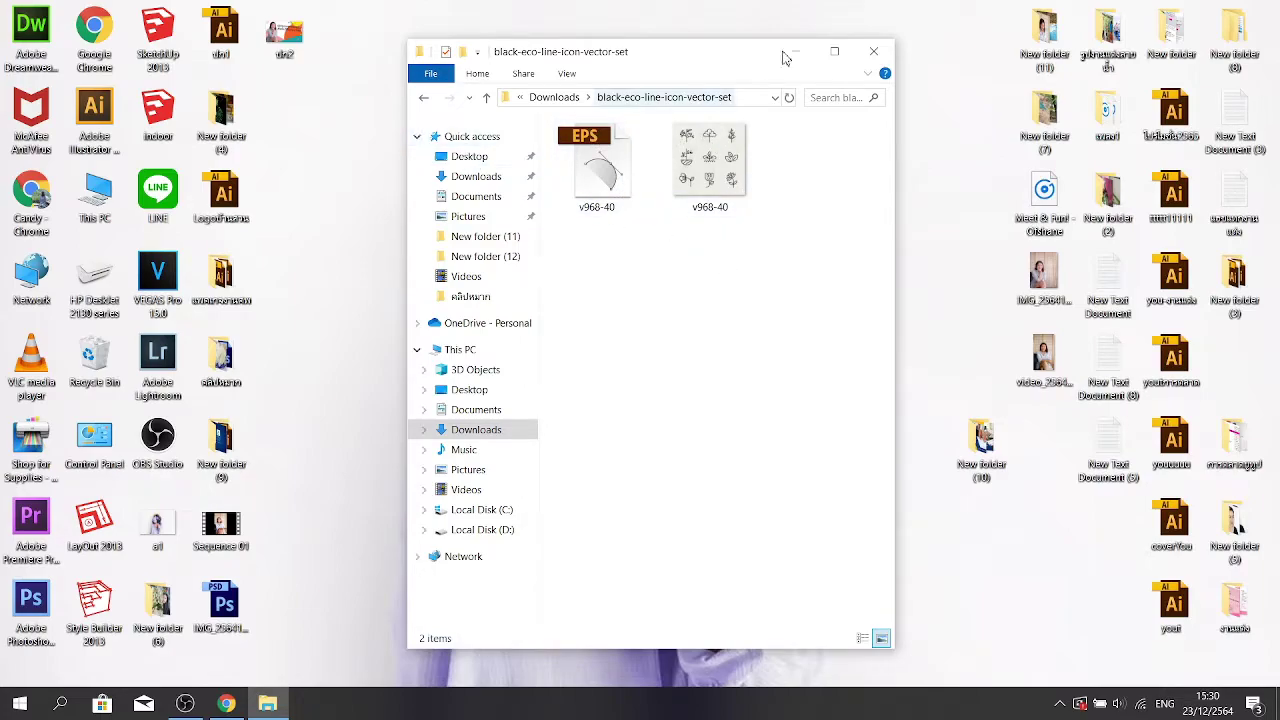
Close the folder window and launch Adobe Illustrator CS6 from the desktop
click(873, 51)
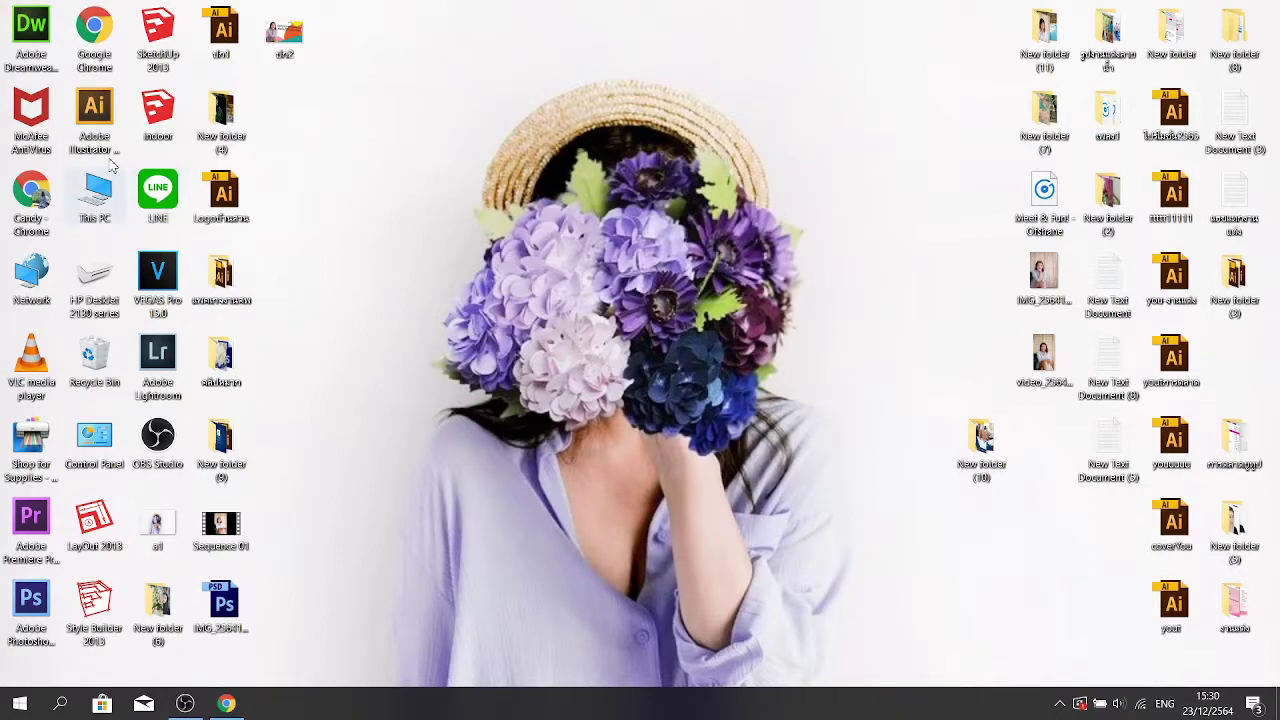
click(97, 116)
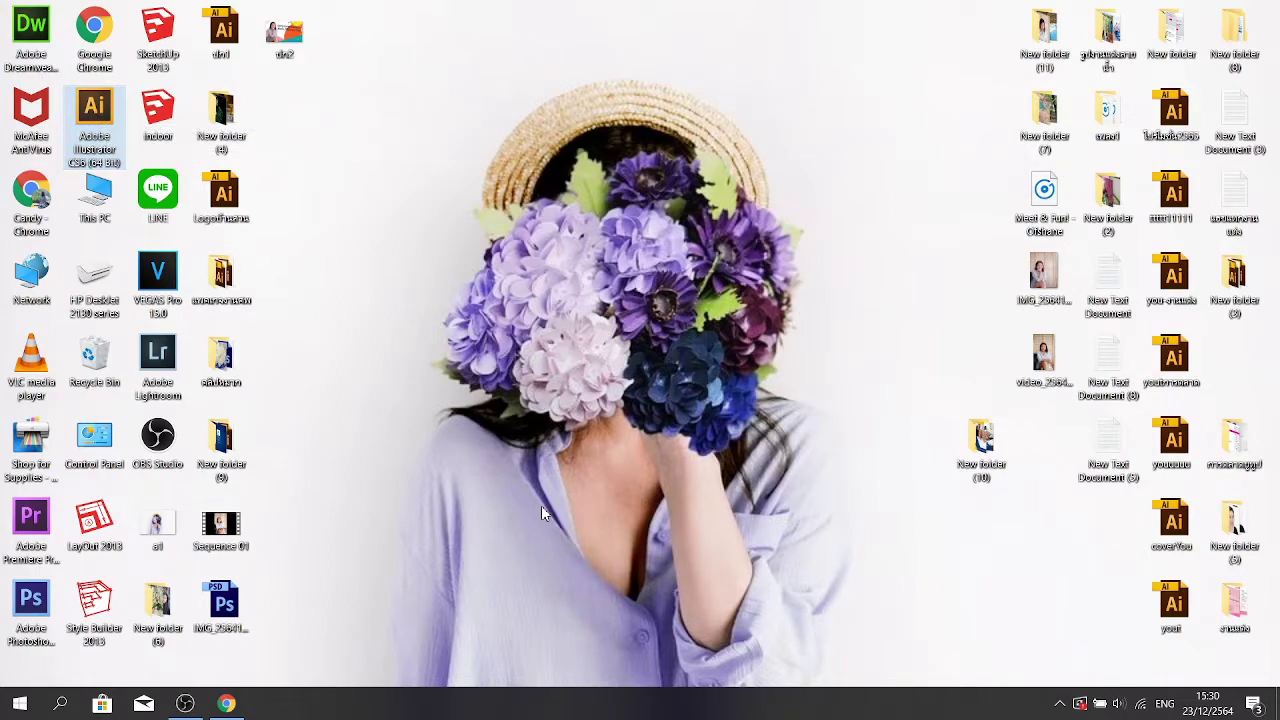
Switch back to Freepik in Chrome, leave the eco icon preview and search the free vectors for "sale"
click(226, 705)
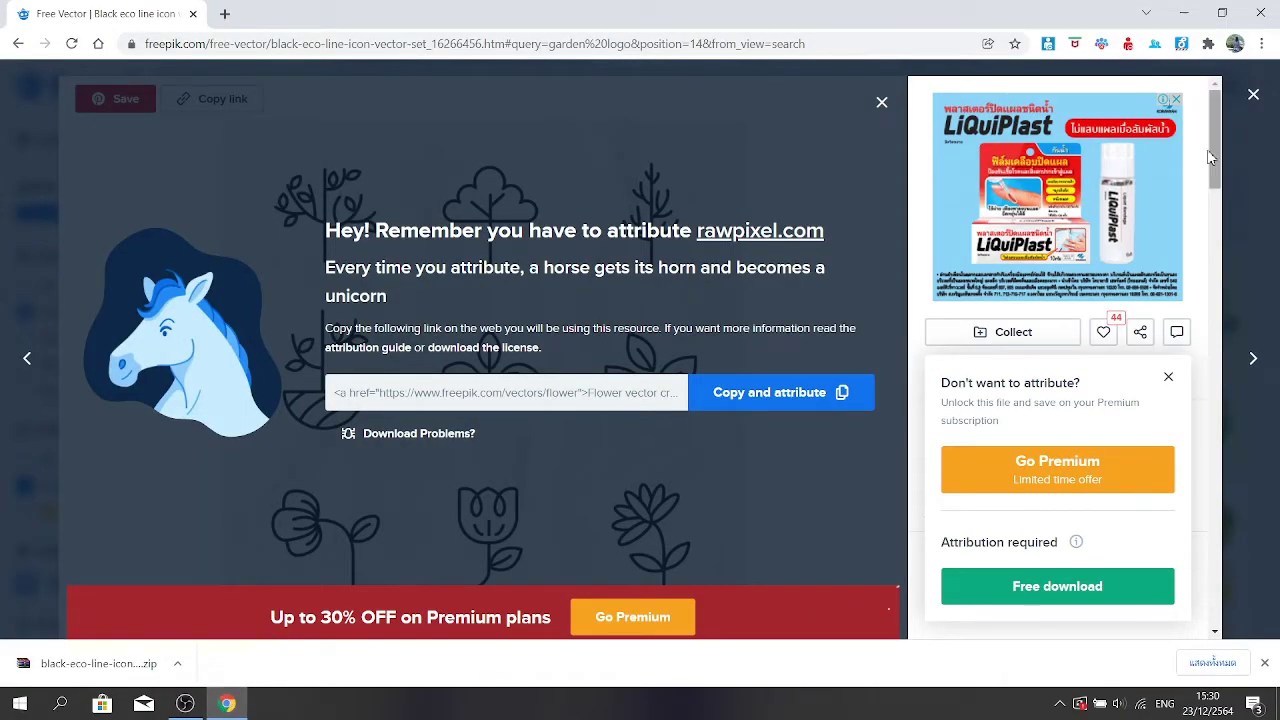
click(1264, 100)
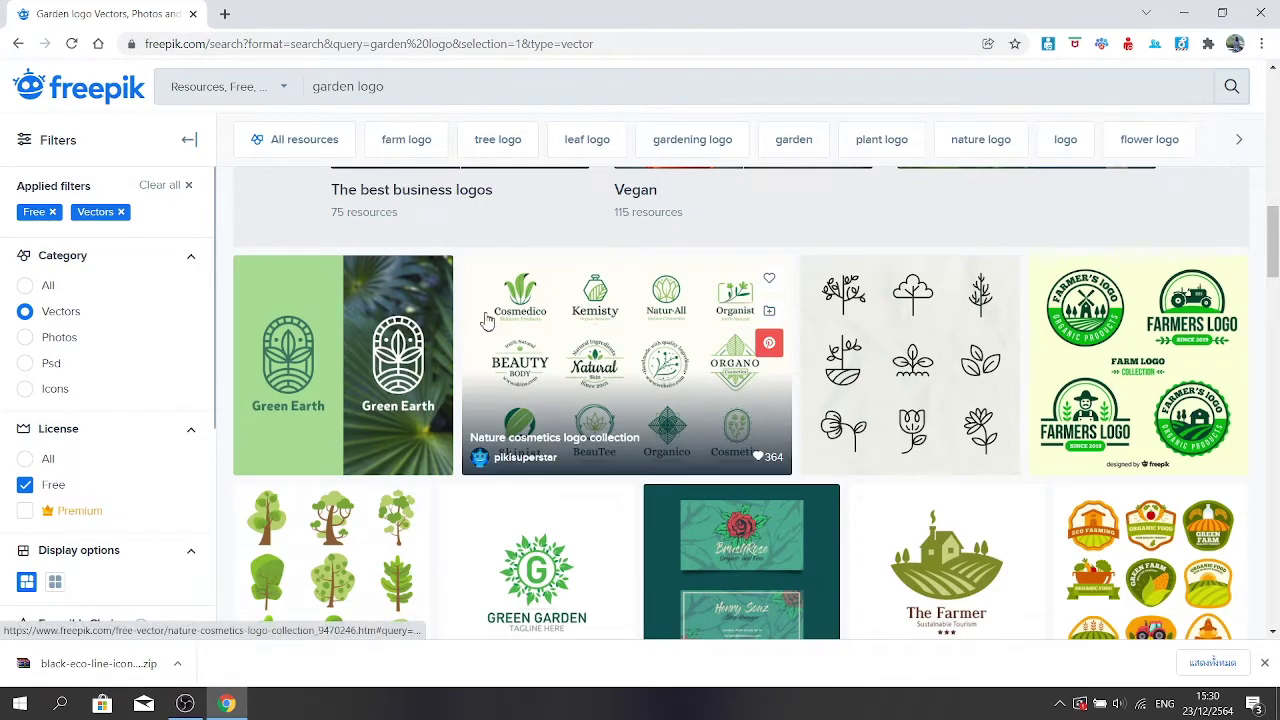
scroll(485, 320, up, 10)
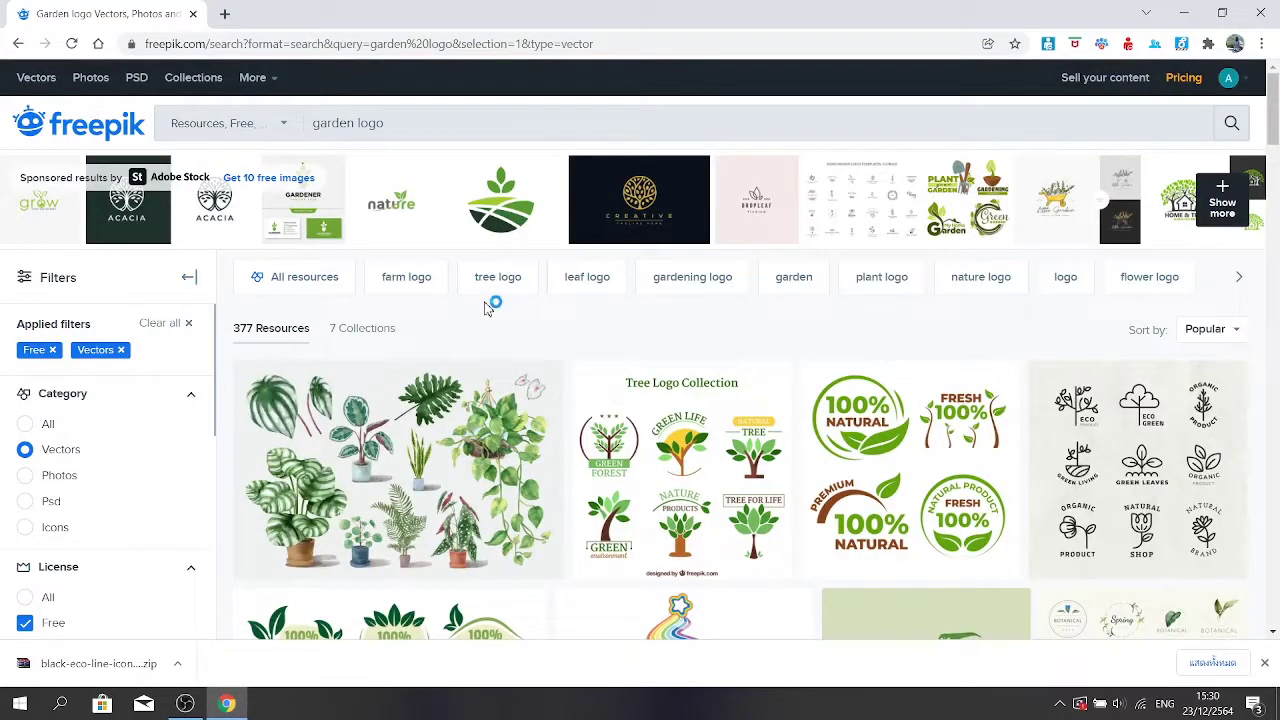
drag(398, 125, 315, 127)
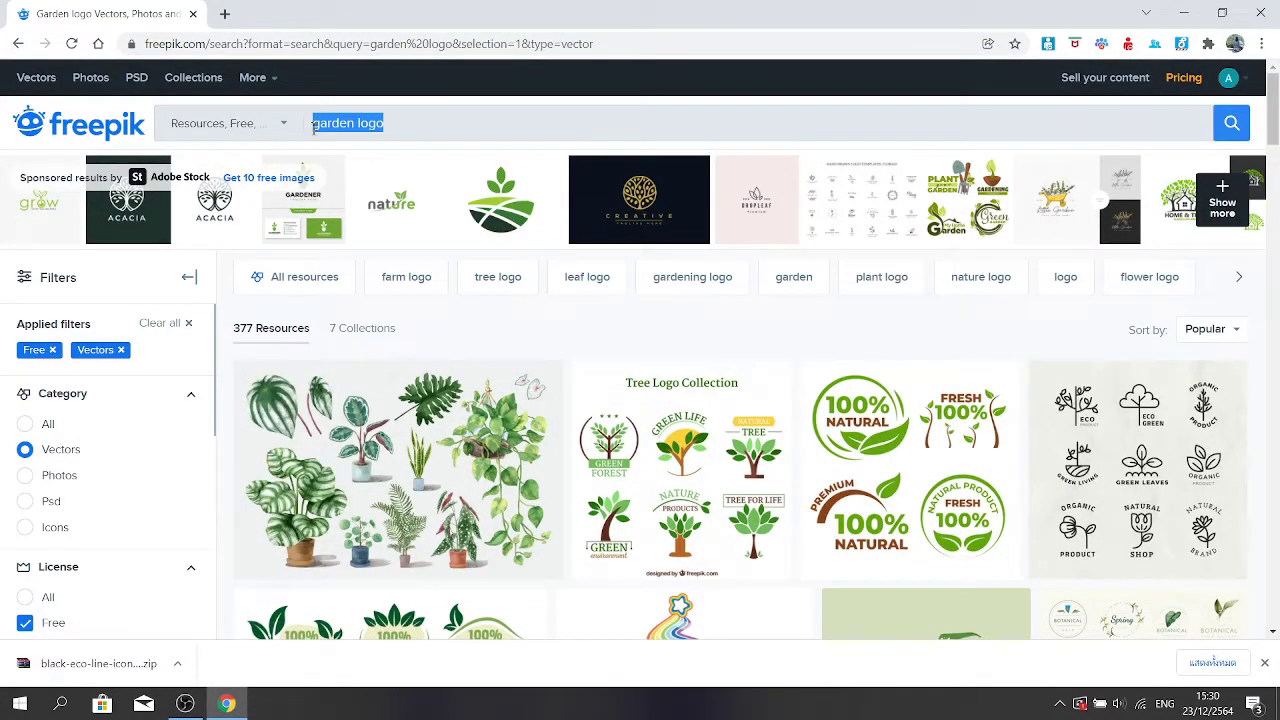
key(BackSpace)
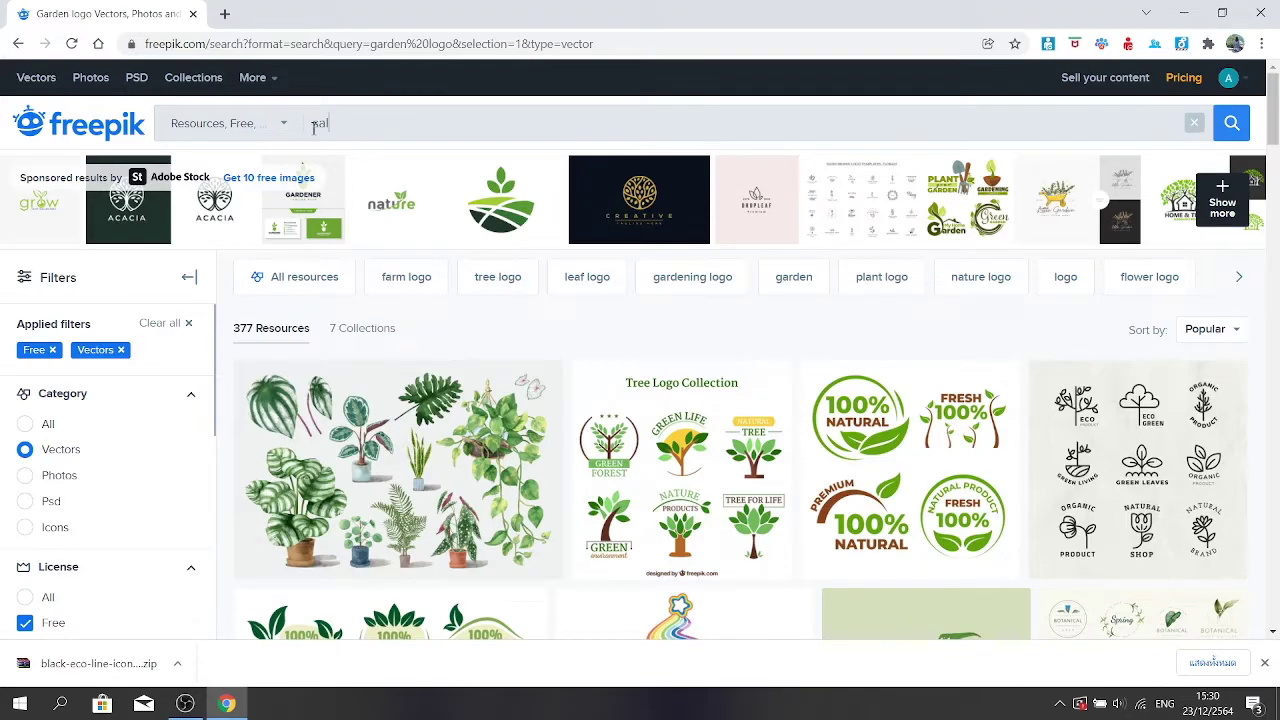
key(Return)
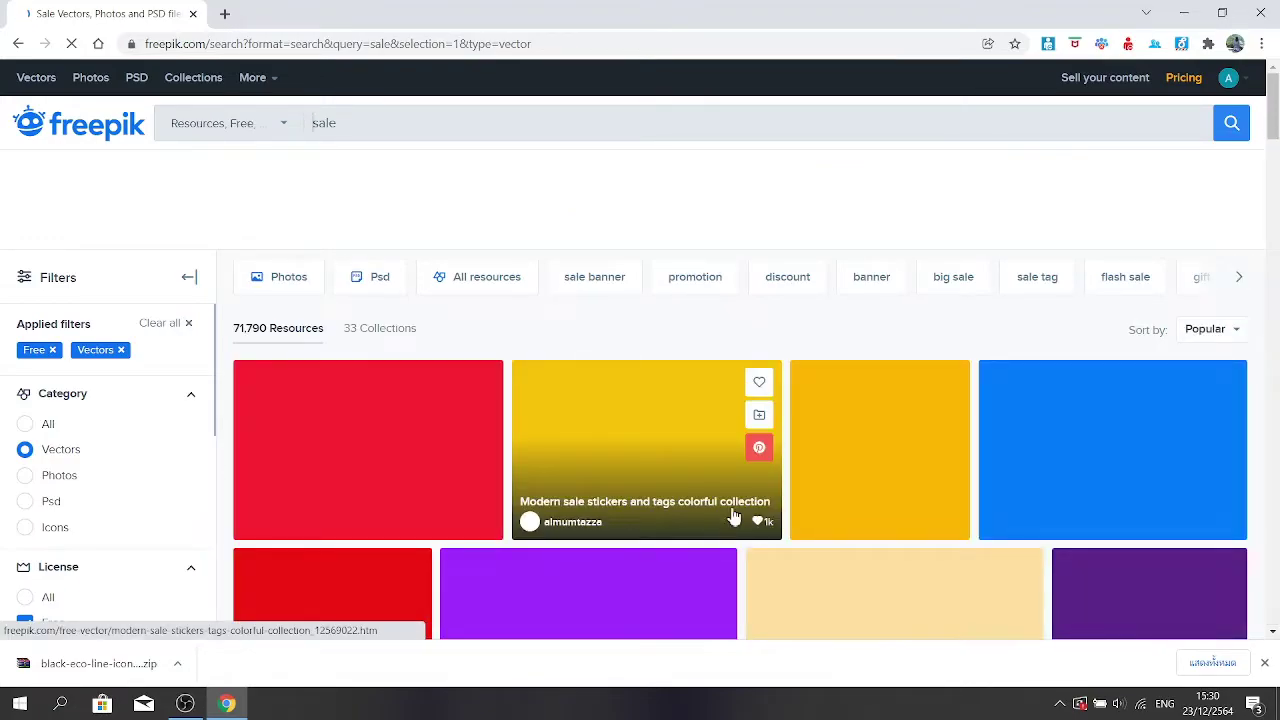
Browse the sale vector results, dismissing the Adobe Stock advertisement
scroll(959, 530, down, 3)
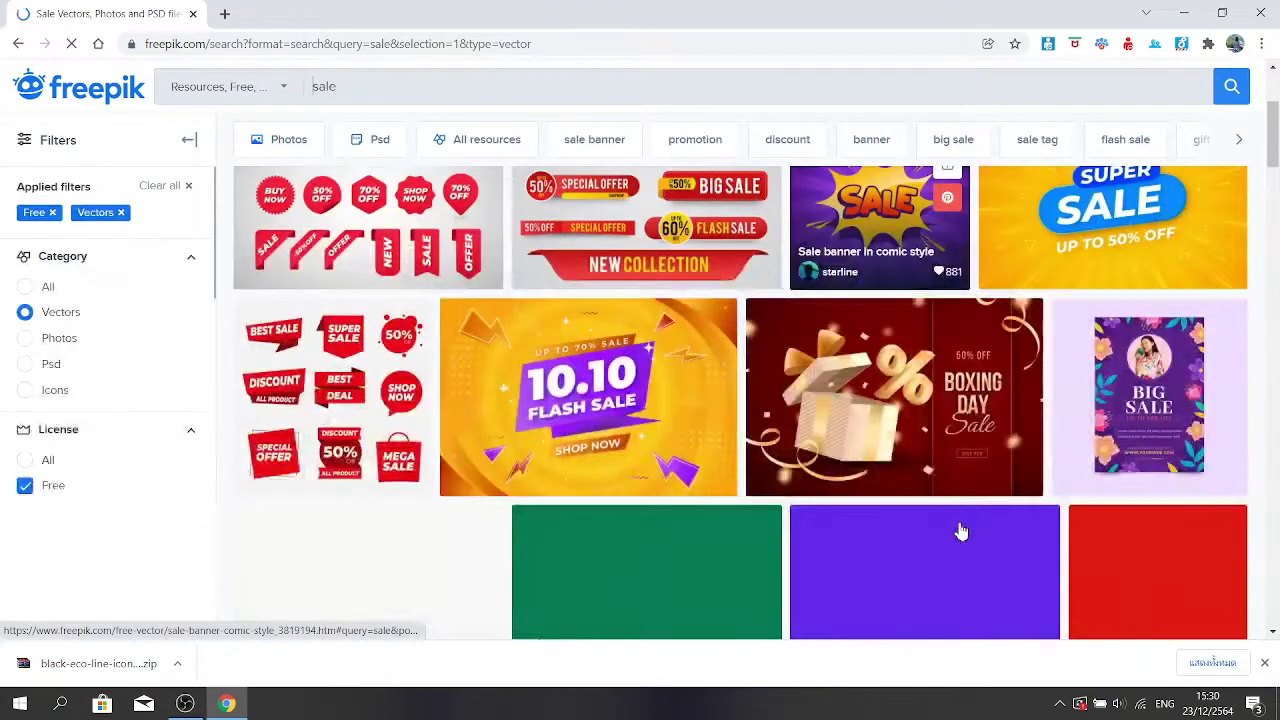
scroll(959, 530, down, 3)
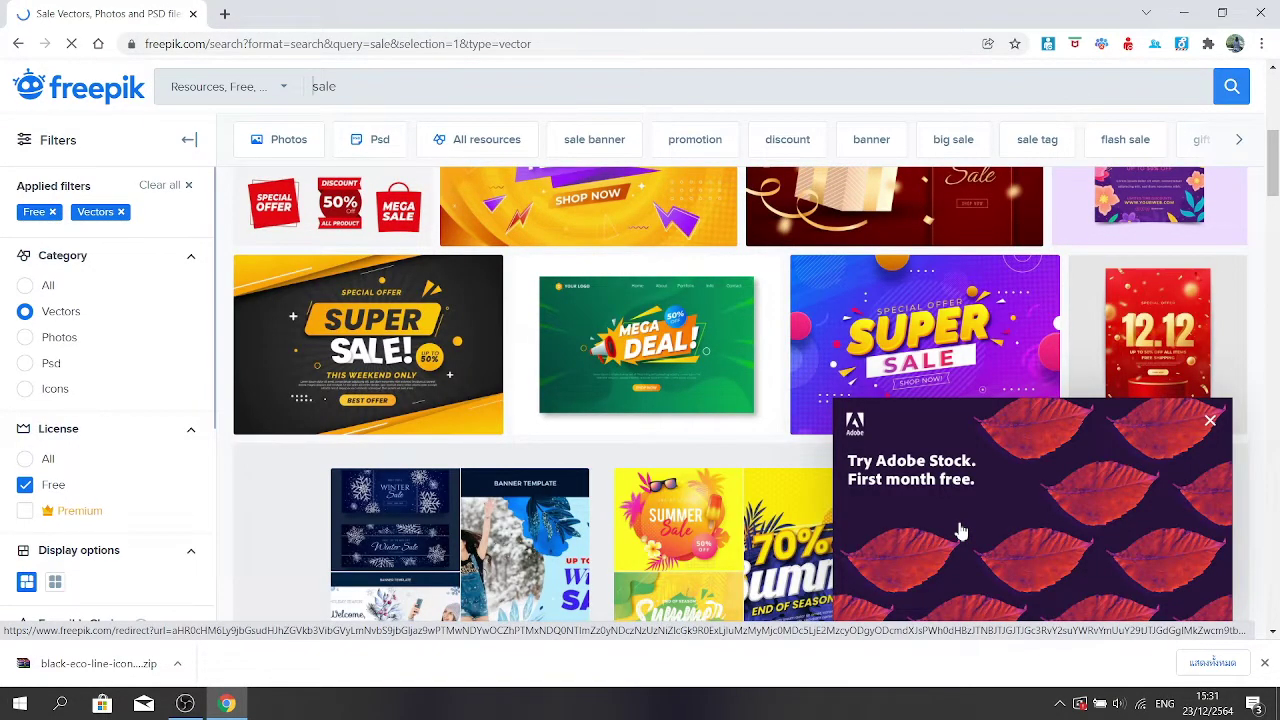
scroll(958, 529, up, 3)
scroll(1137, 447, down, 1)
scroll(1137, 447, down, 1)
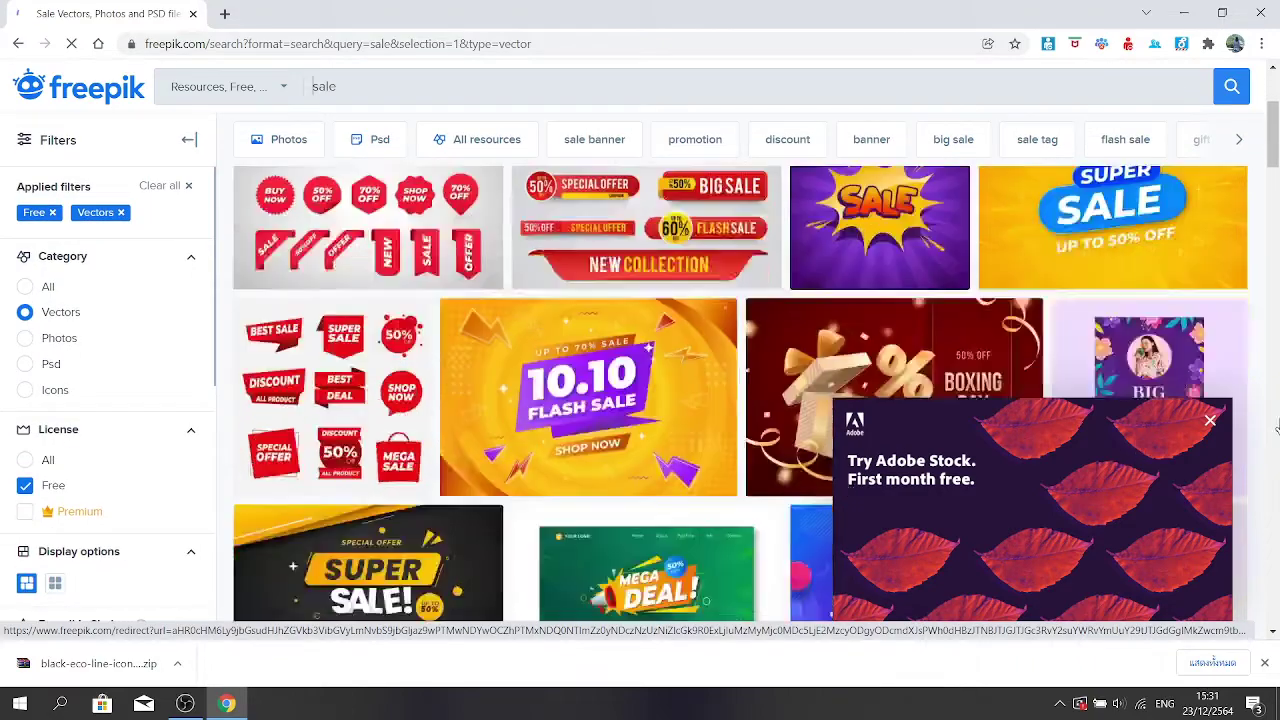
click(1210, 420)
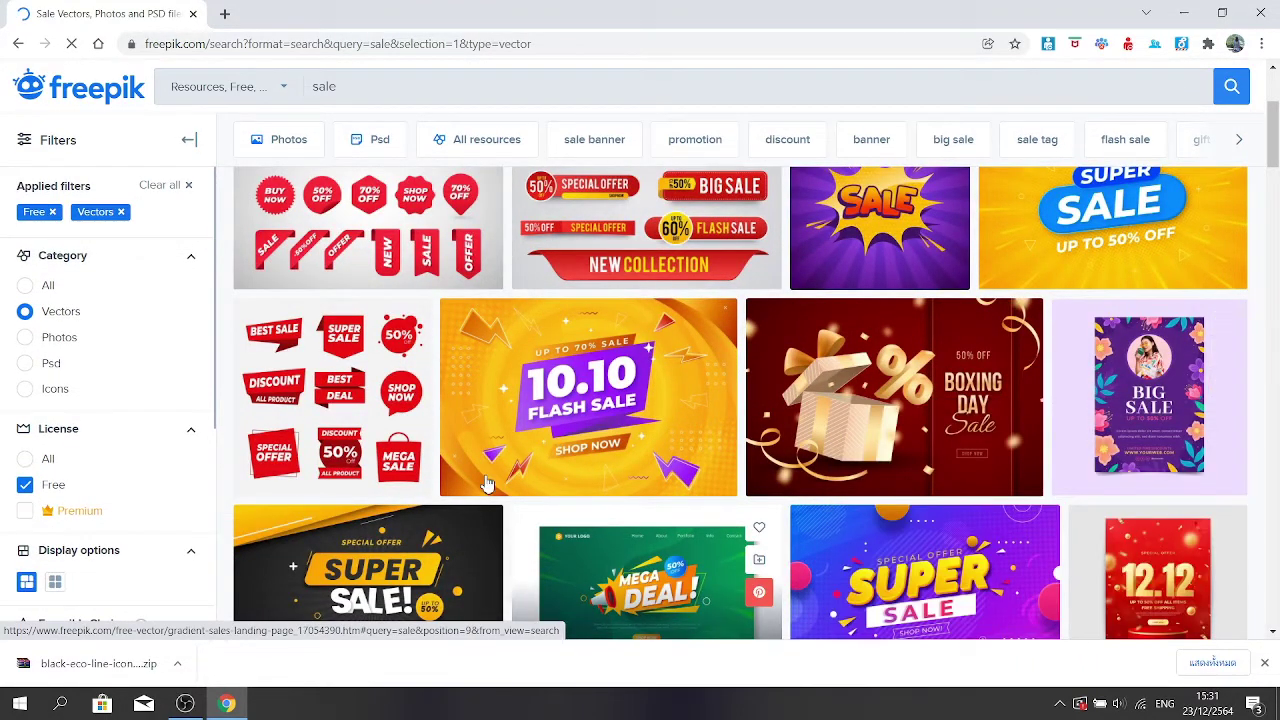
scroll(557, 472, down, 3)
scroll(557, 472, down, 1)
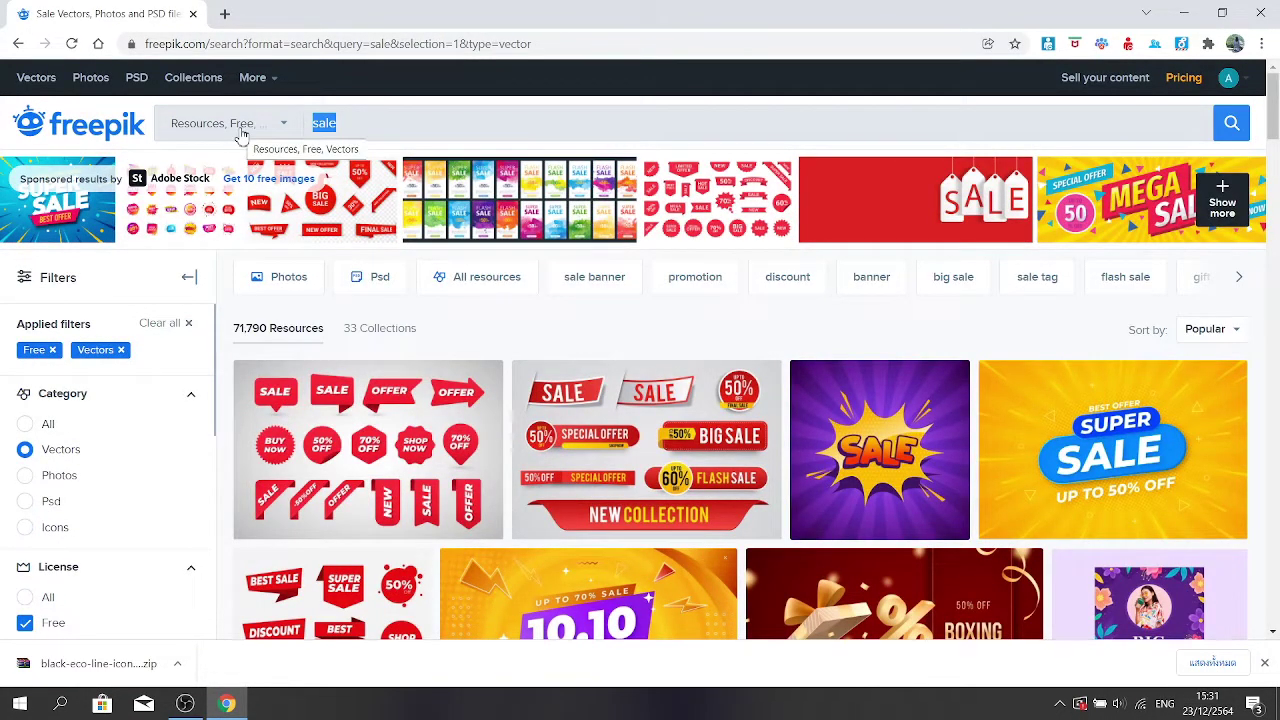
Replace the search term with "new year" and run the search on free vectors
key(BackSpace)
text(r)
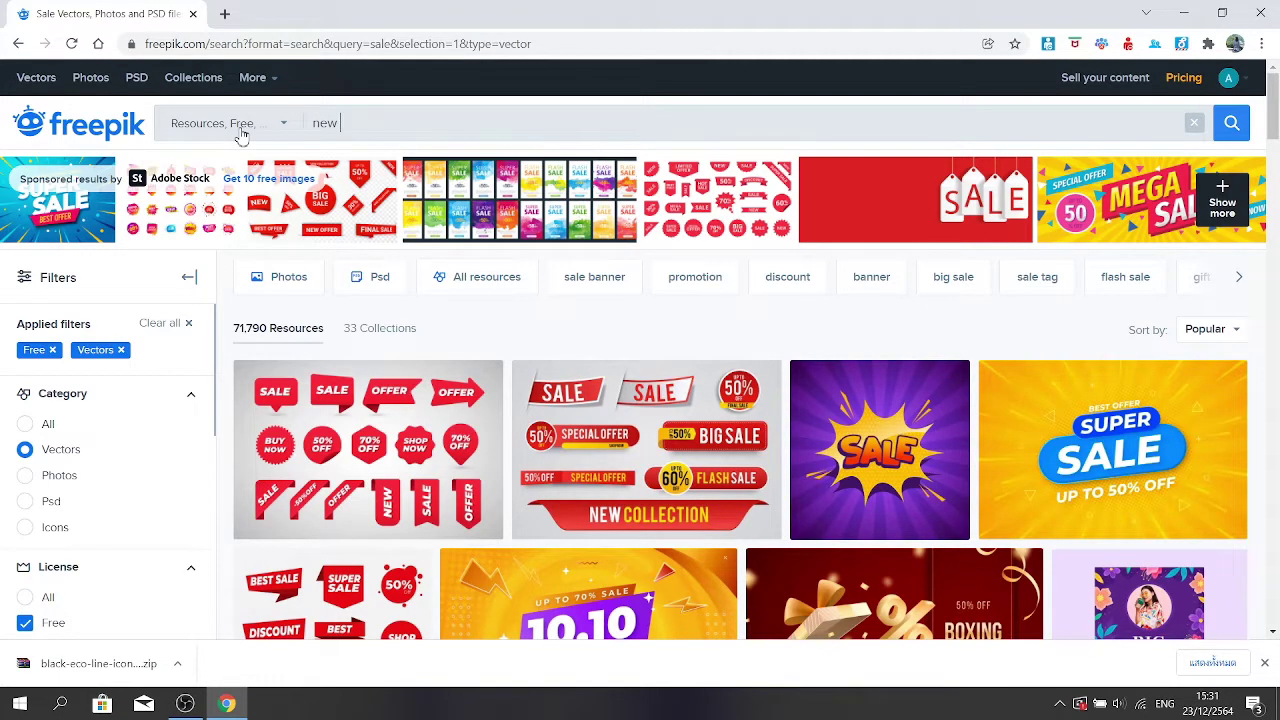
text(ear)
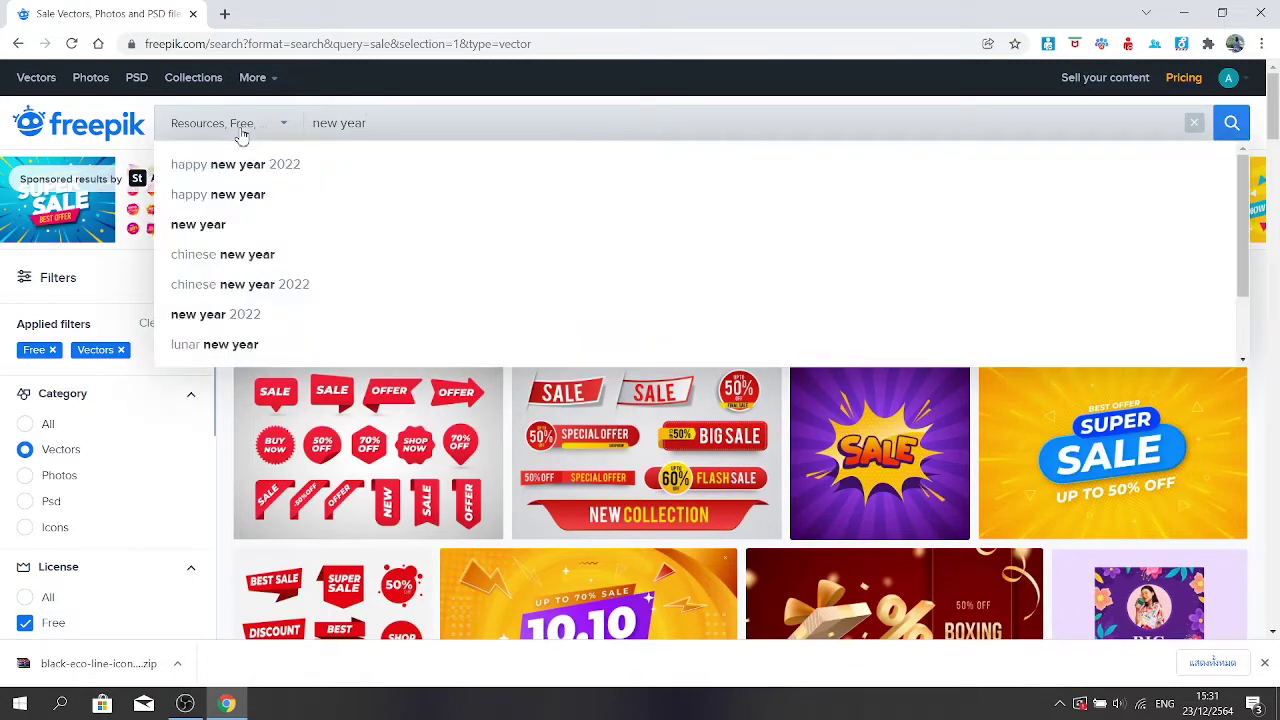
key(Return)
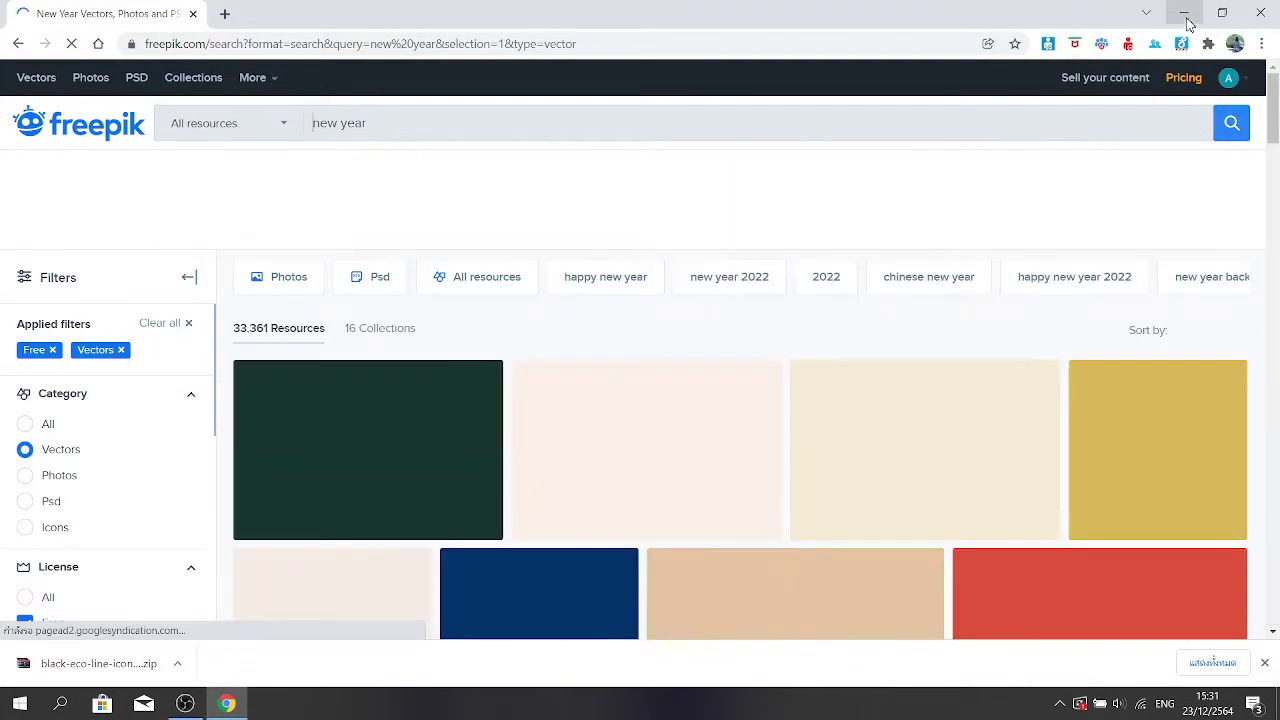
Browse the new year vectors and preview the hand drawn flat 2022 calendar template, closing the preview when done
click(1184, 13)
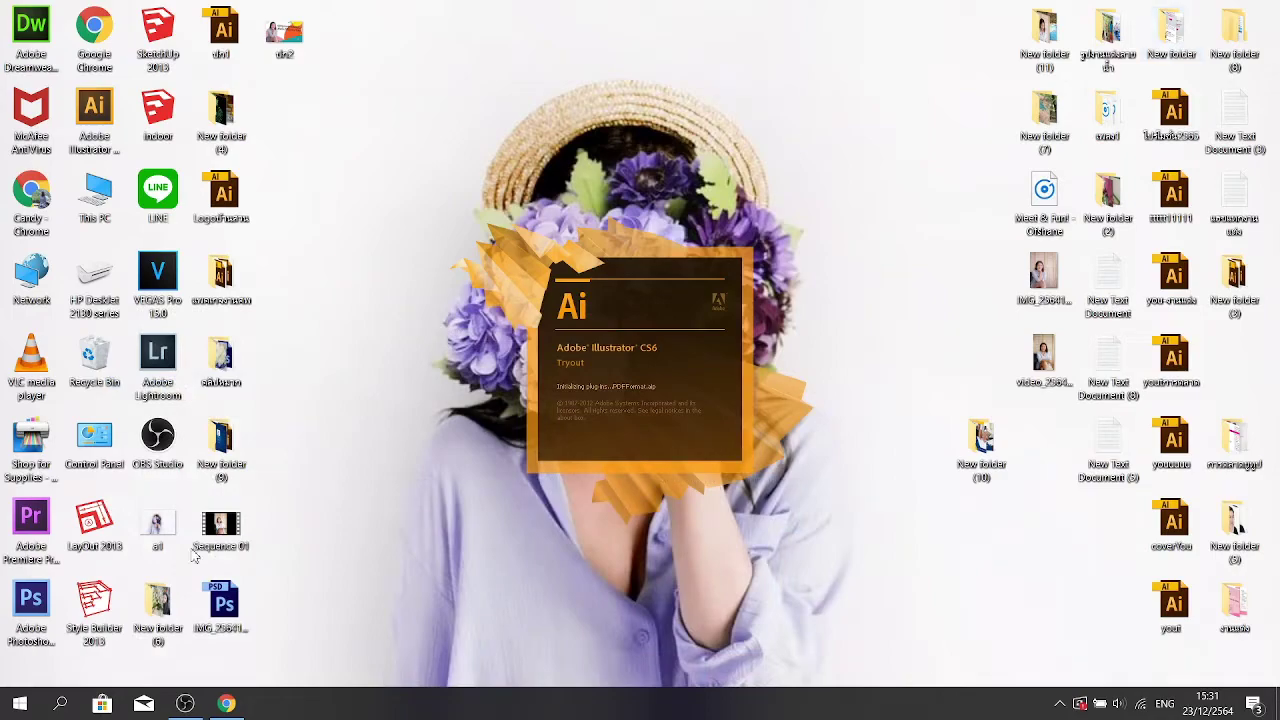
click(227, 704)
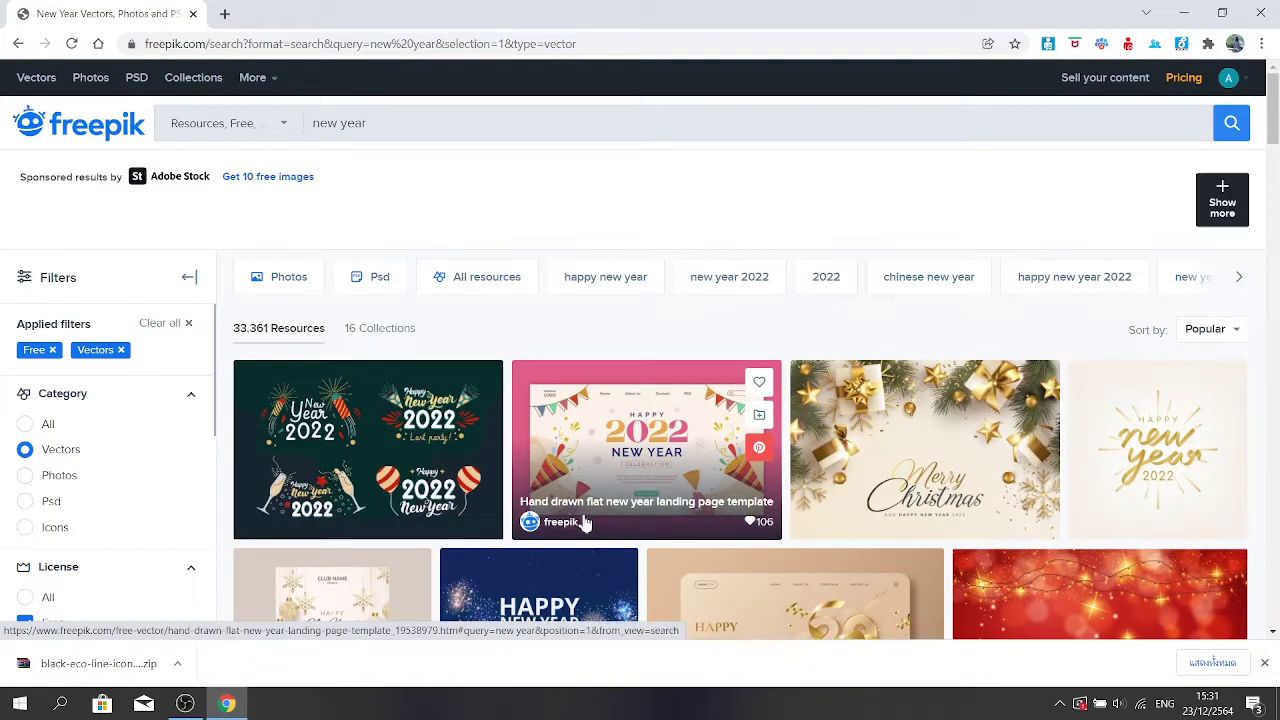
scroll(594, 526, down, 2)
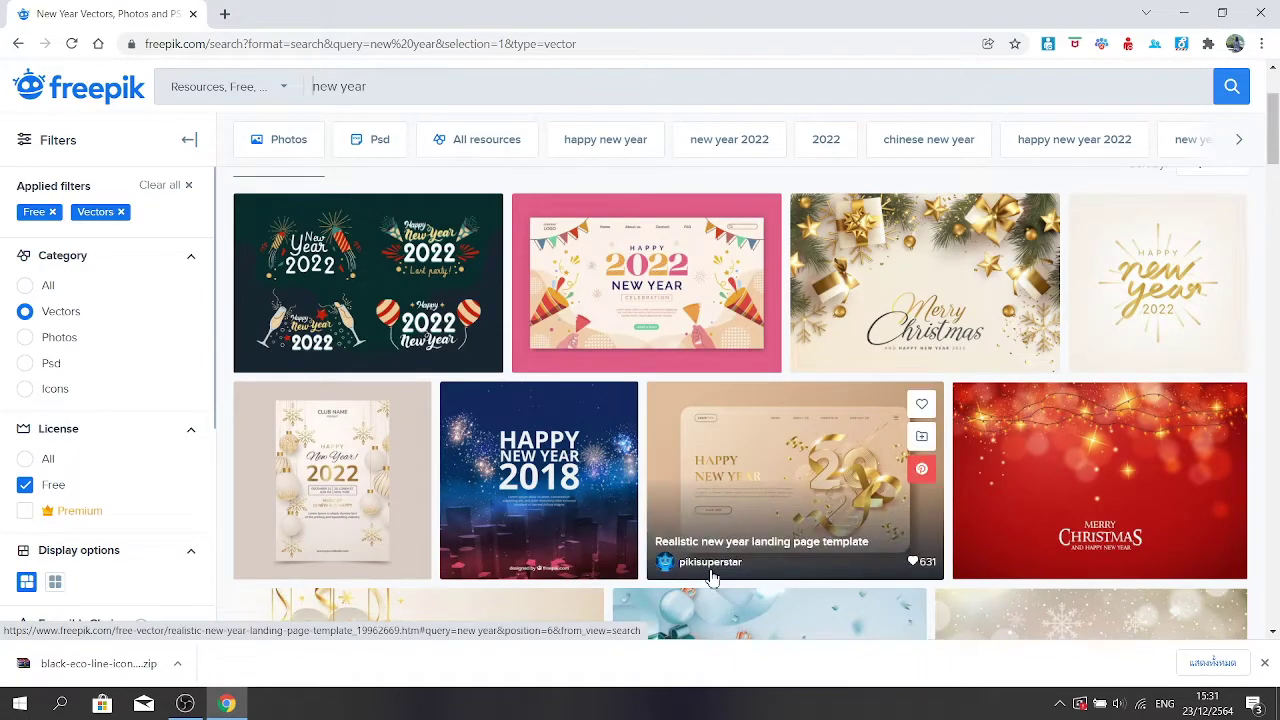
scroll(650, 549, down, 3)
scroll(650, 549, down, 10)
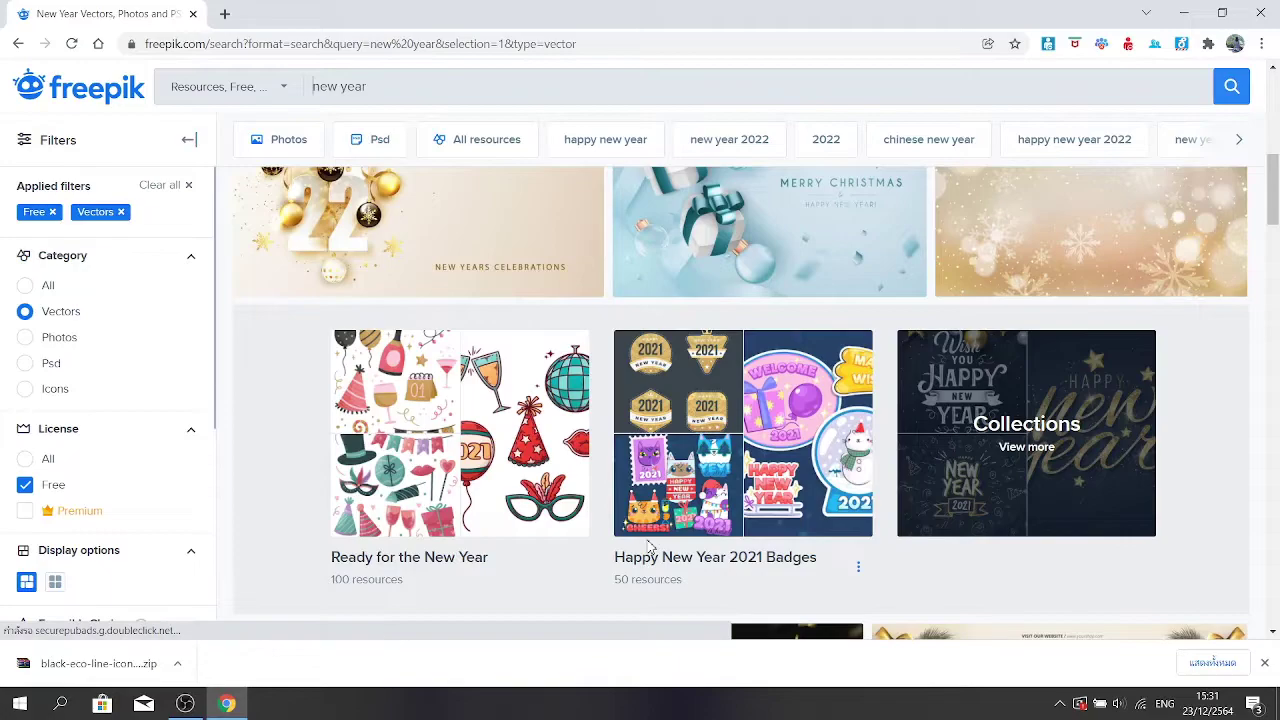
scroll(650, 549, down, 5)
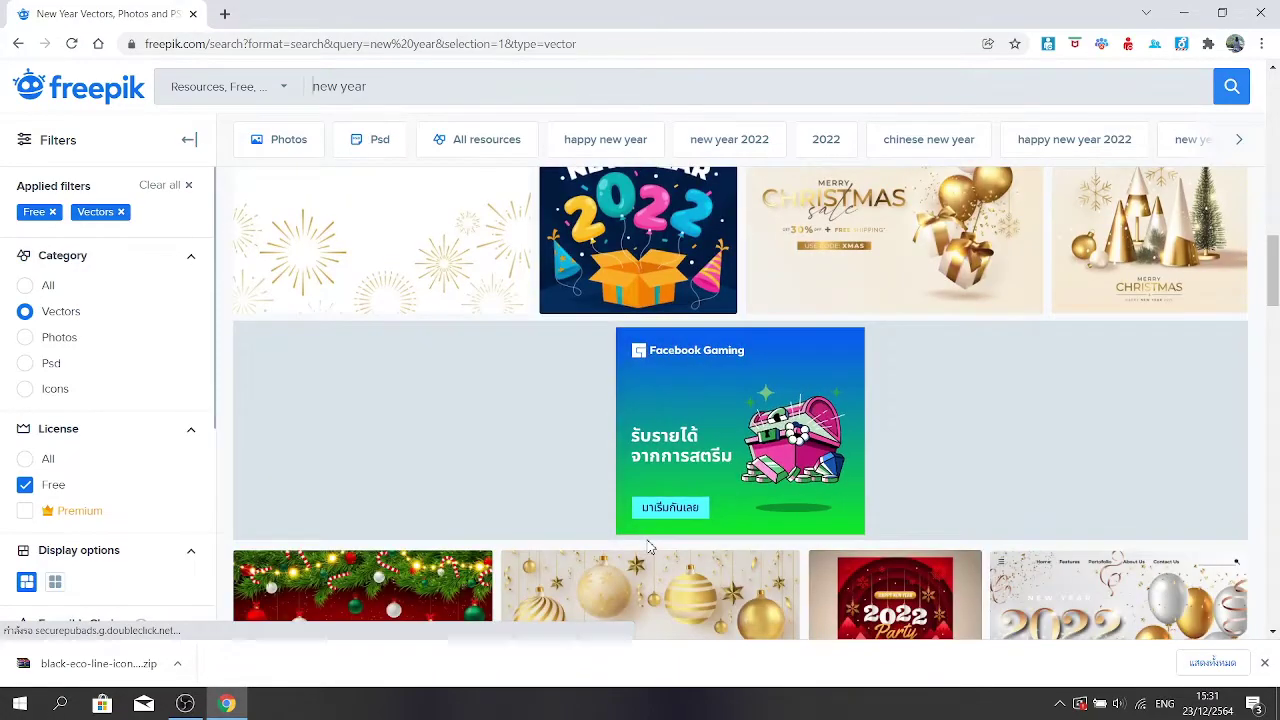
scroll(650, 549, down, 6)
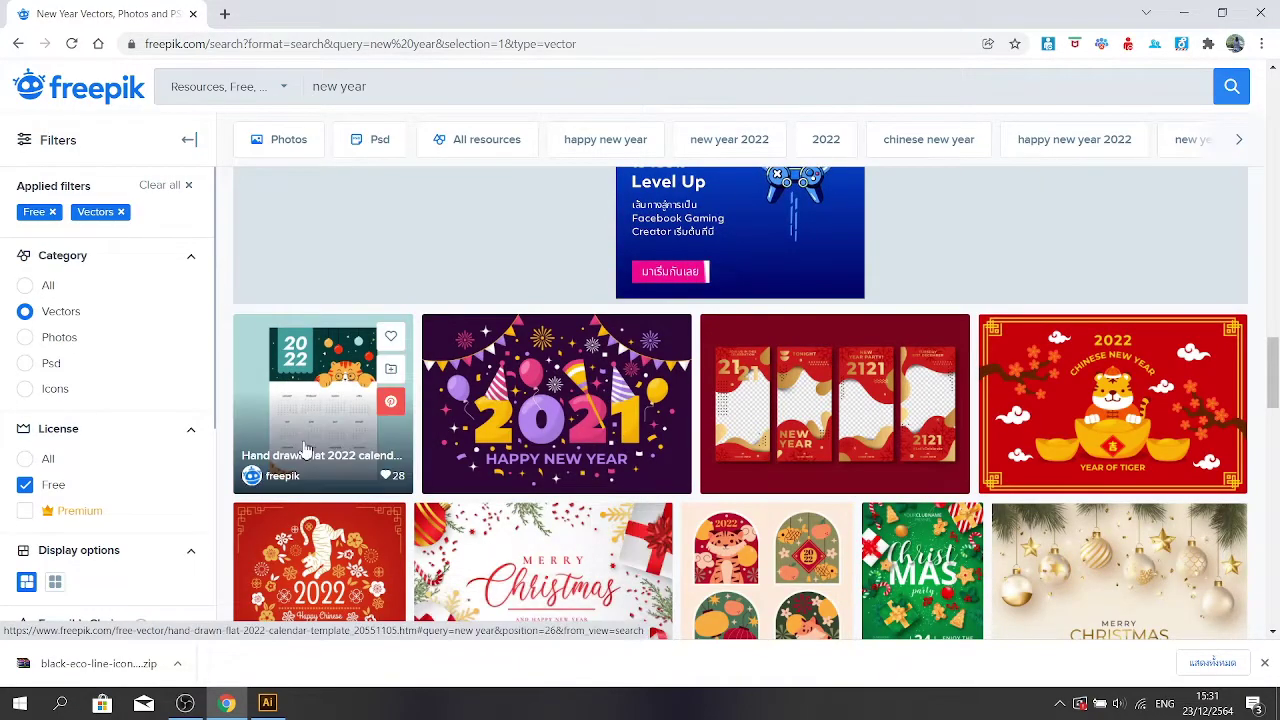
click(302, 429)
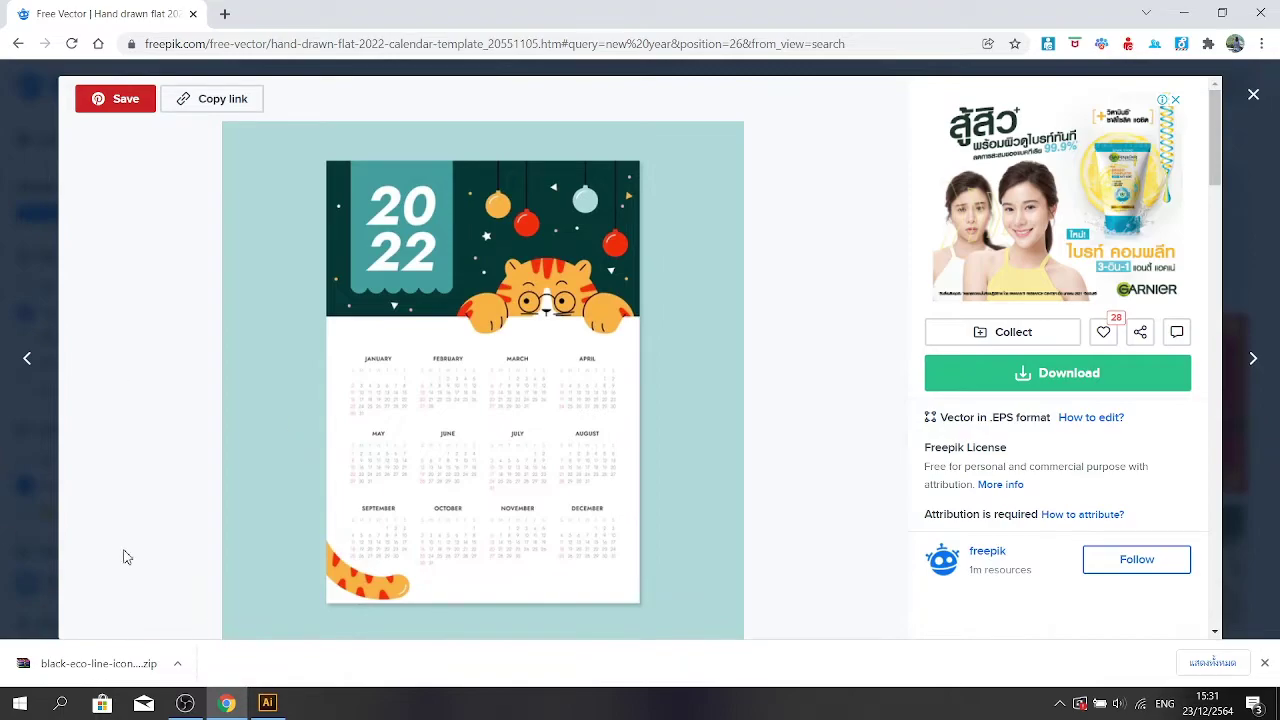
click(1254, 98)
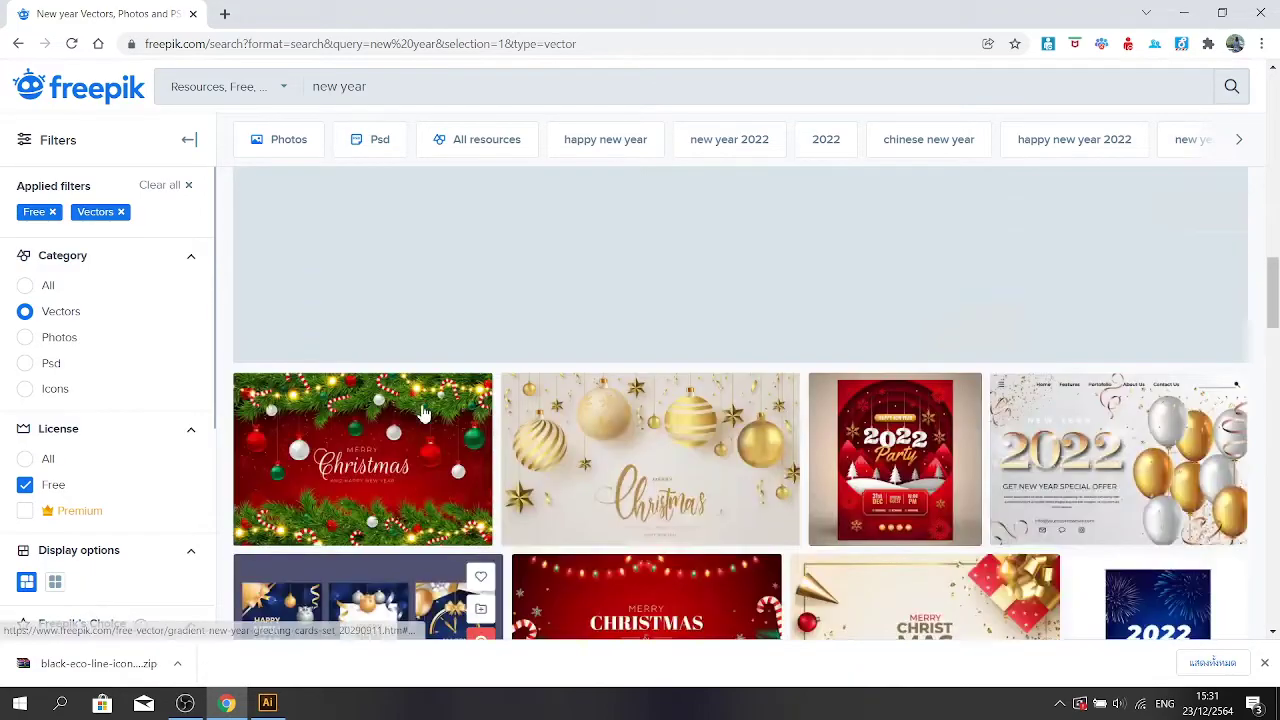
Replace the search term with "sun", run the search on free vectors and browse the results
scroll(423, 413, up, 3)
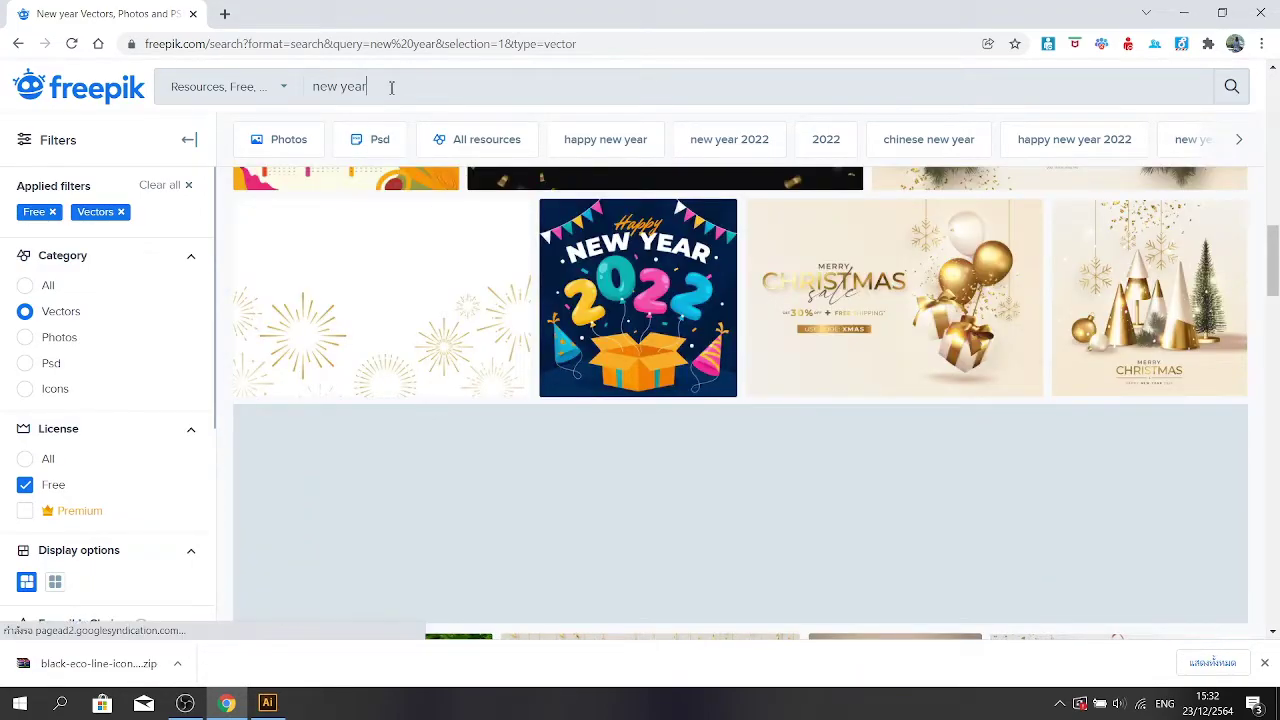
click(425, 86)
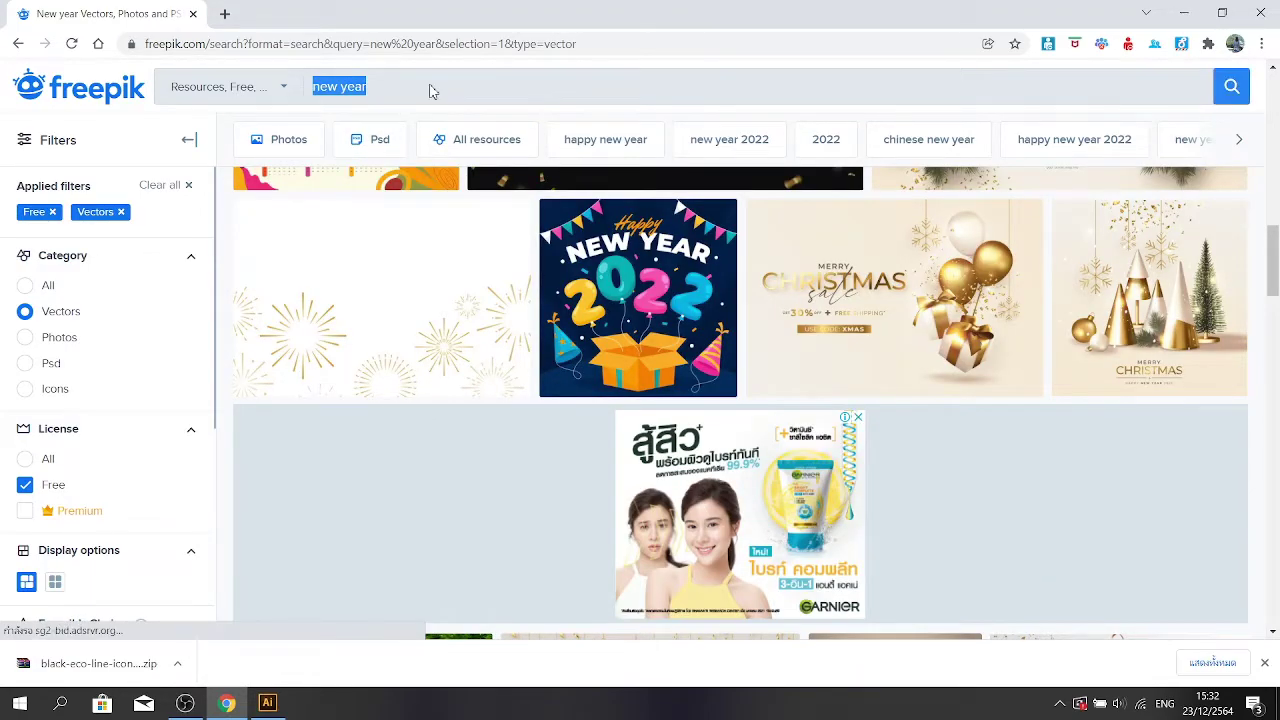
text(sun)
key(Return)
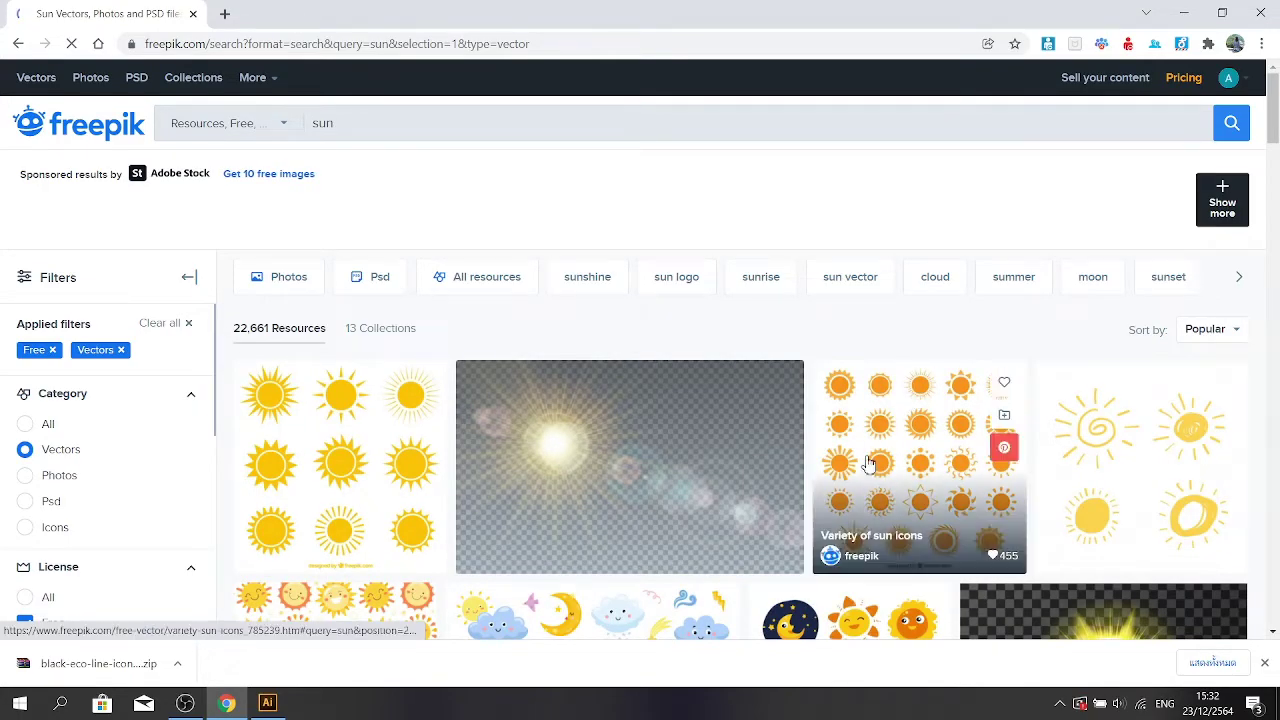
scroll(866, 460, down, 10)
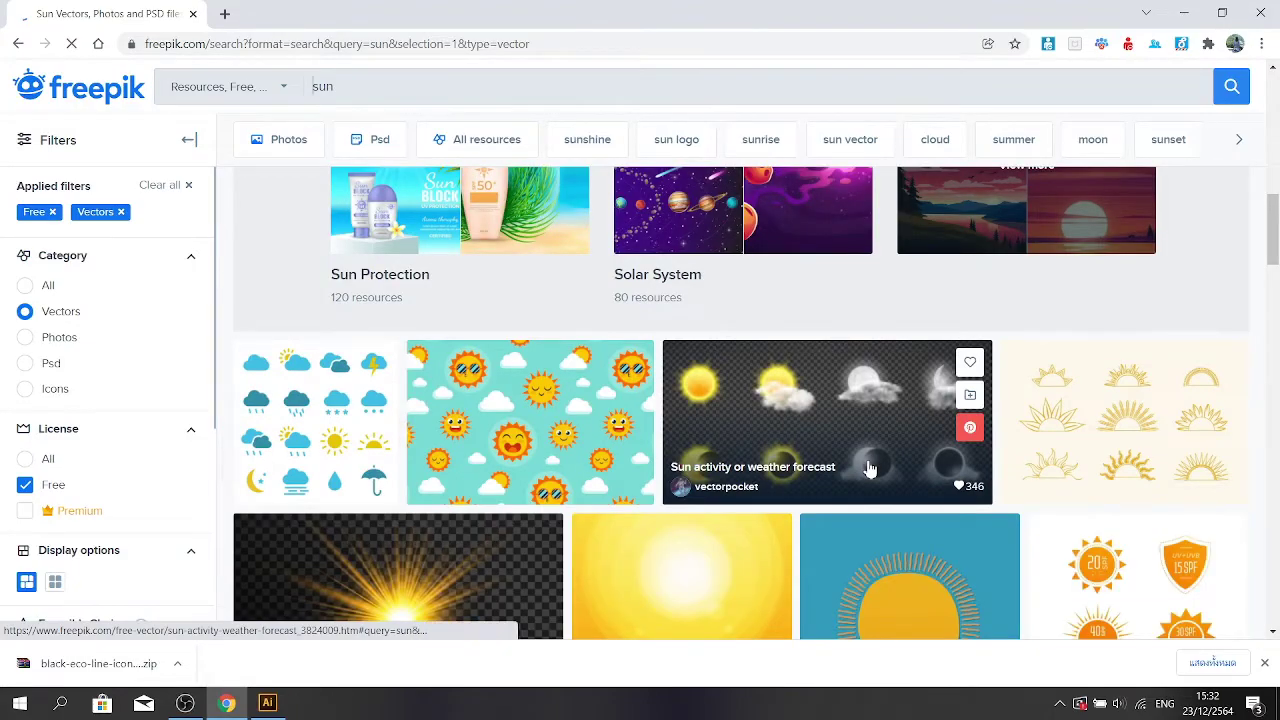
scroll(868, 468, down, 5)
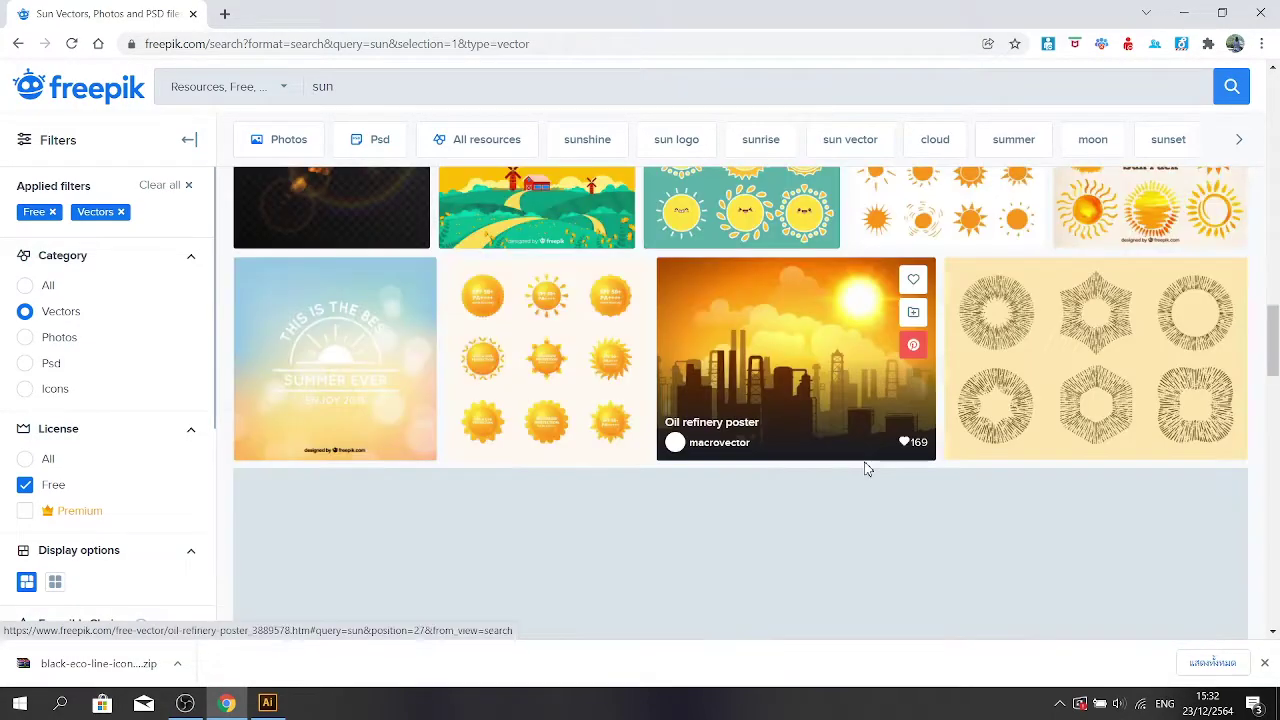
scroll(865, 470, down, 5)
scroll(862, 472, up, 10)
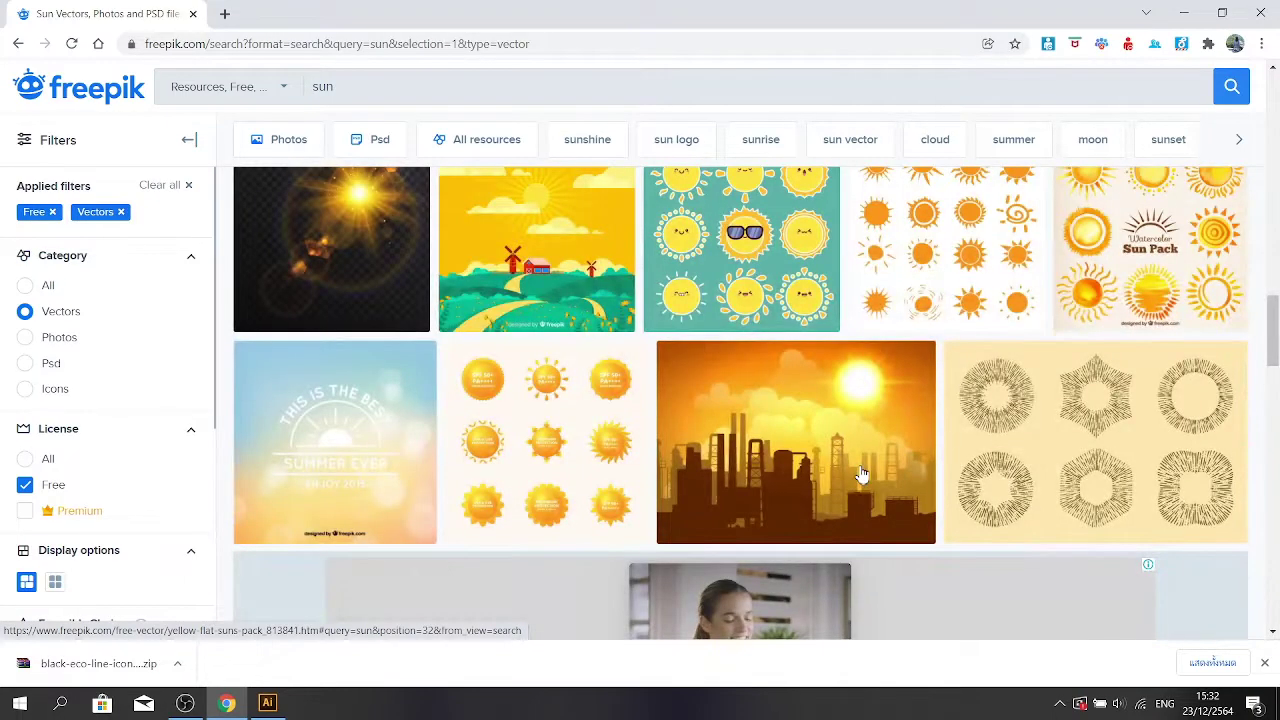
scroll(862, 472, up, 2)
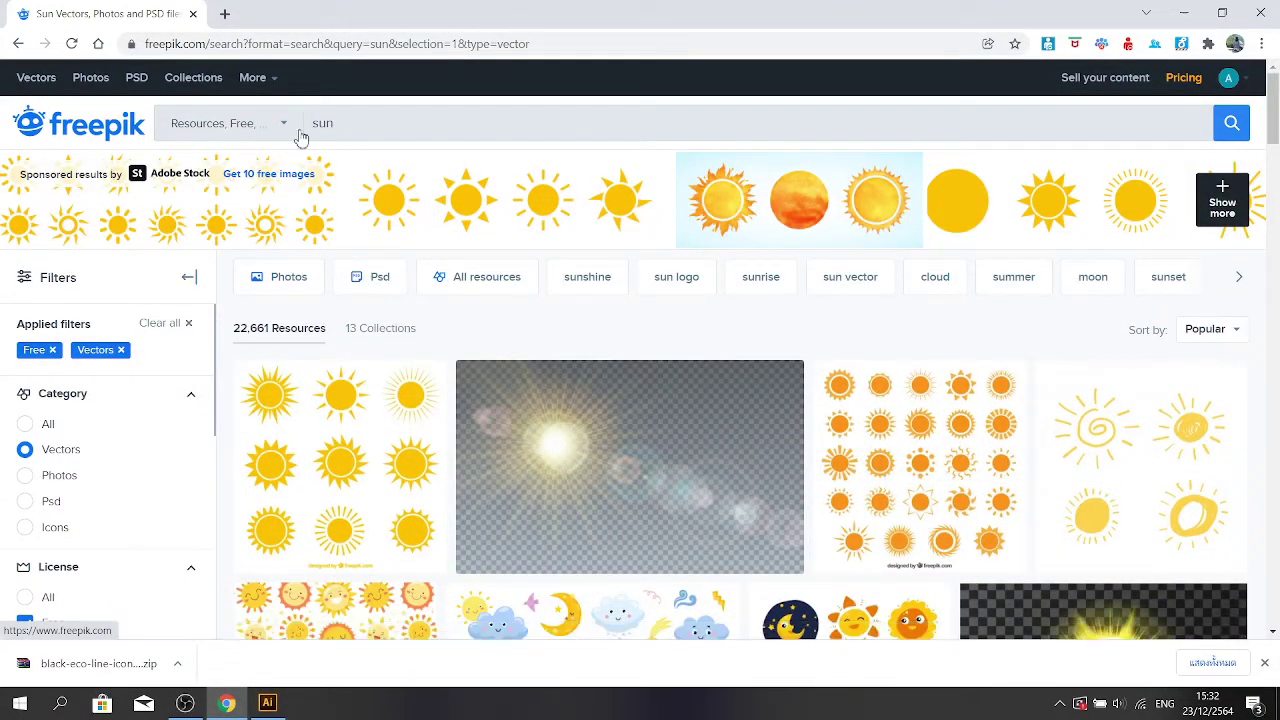
Start a new search with "you" and choose the suggested term "youtube cover"
text(you)
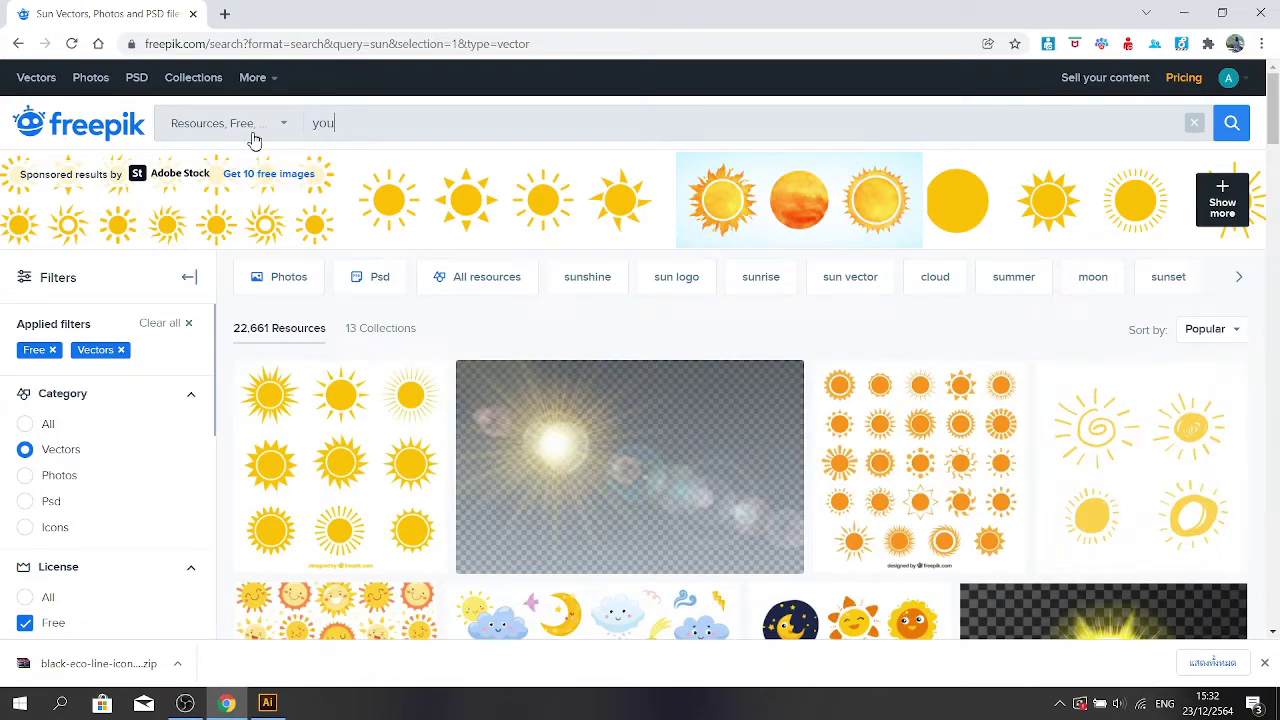
text(t)
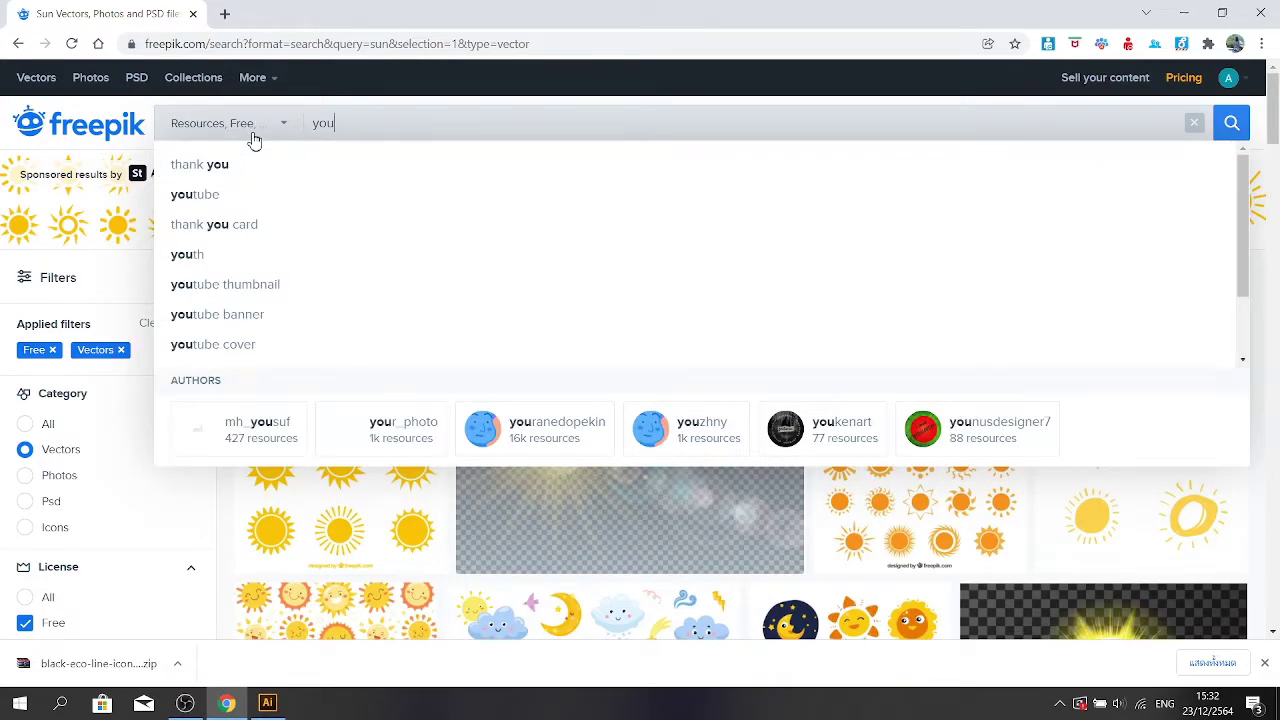
click(258, 346)
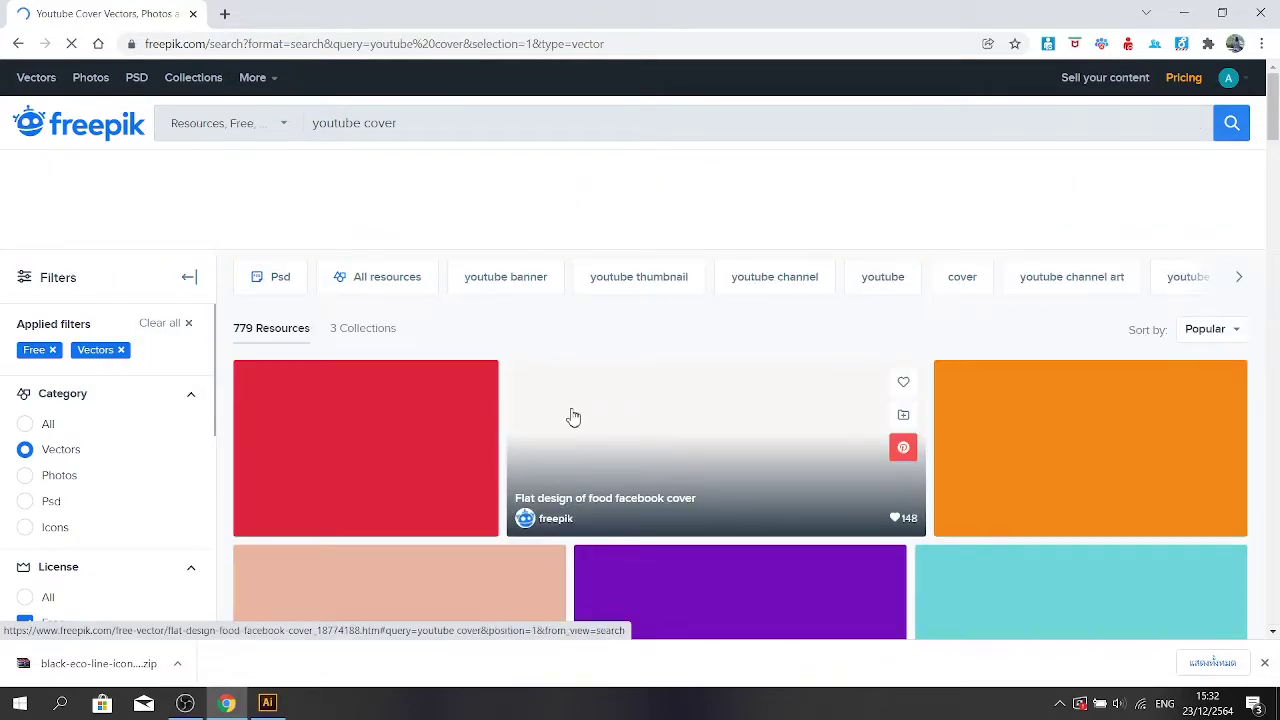
Browse the youtube cover vectors and preview the yellow "Travel with me" thumbnail, closing the preview when done
scroll(573, 417, down, 1)
scroll(573, 417, down, 2)
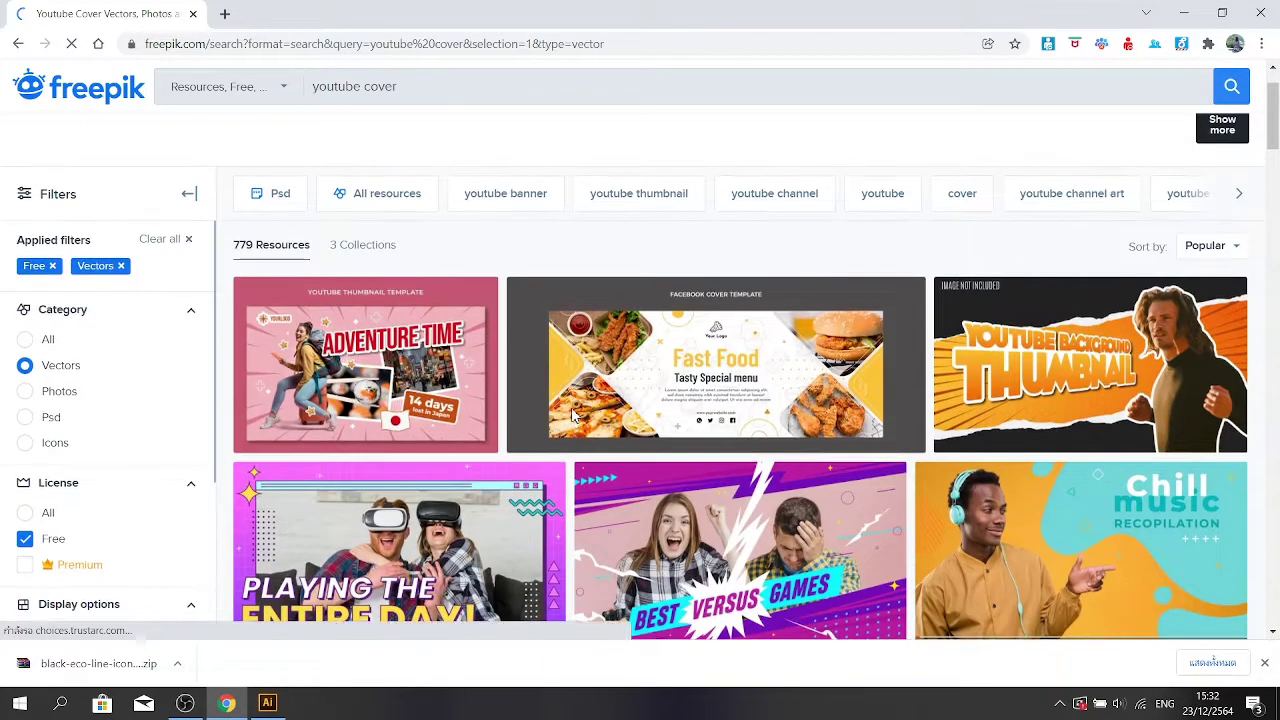
scroll(573, 417, down, 1)
scroll(574, 416, down, 3)
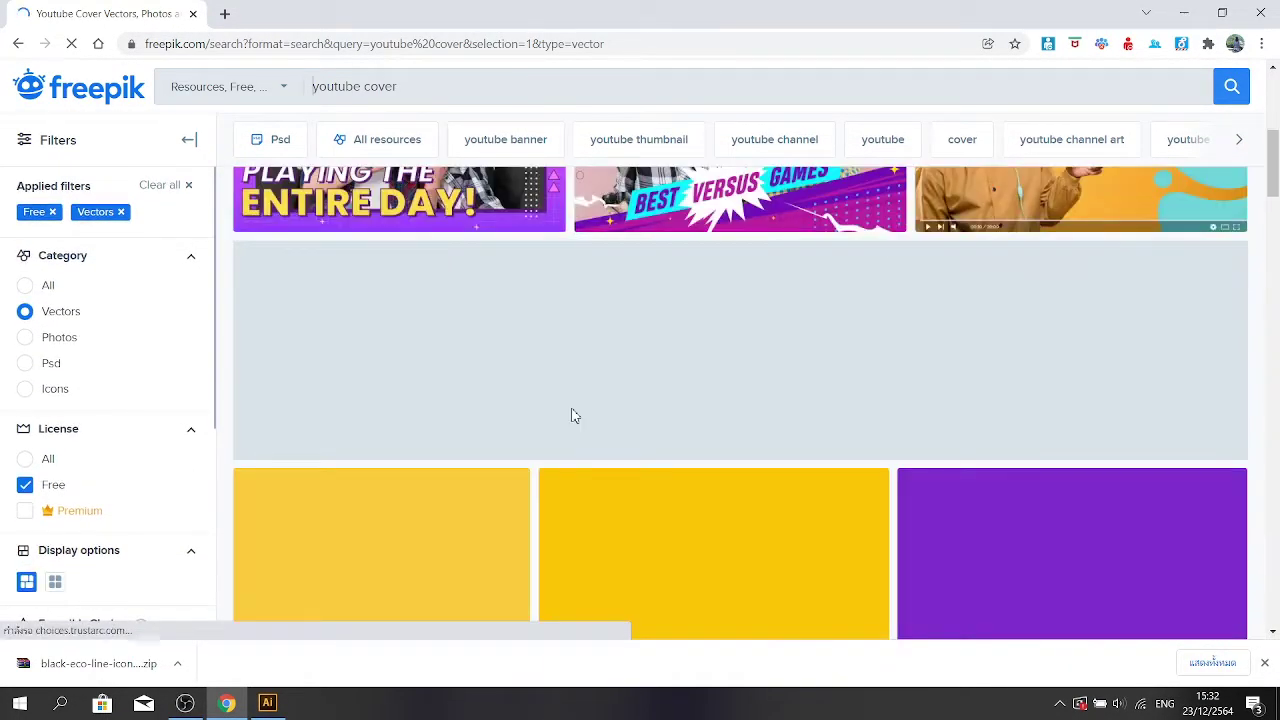
scroll(573, 416, down, 3)
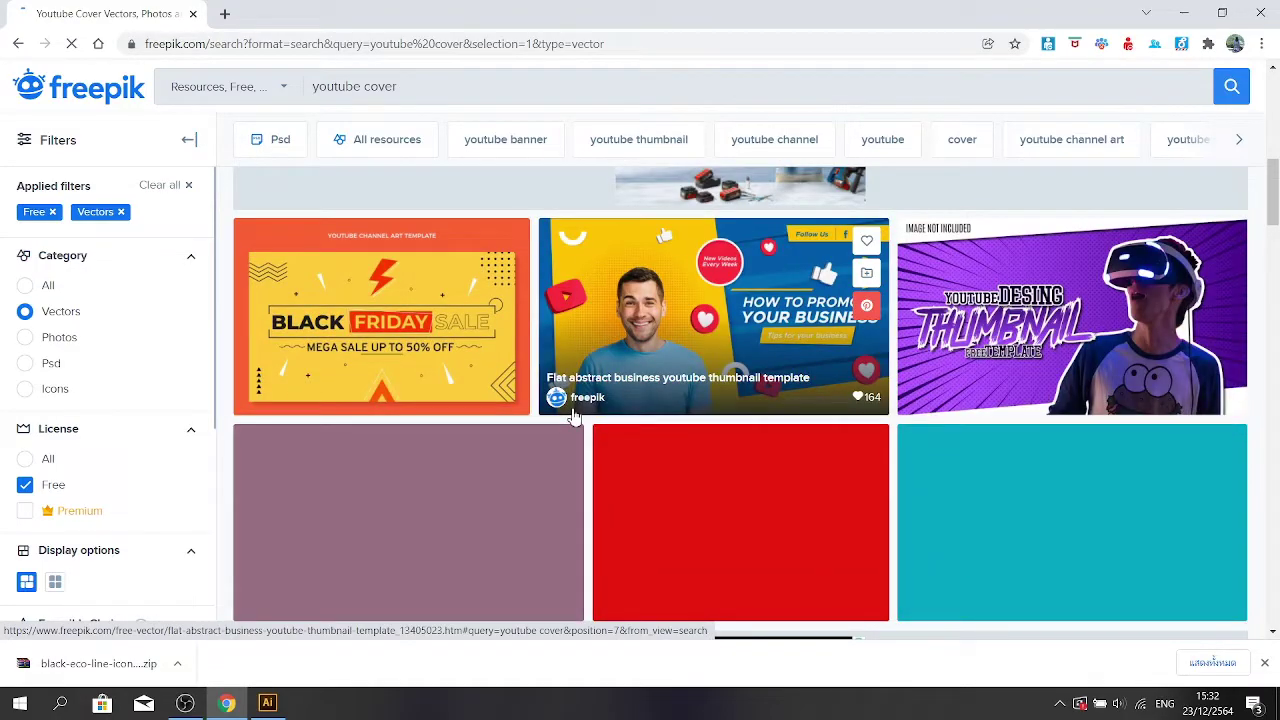
scroll(573, 417, down, 3)
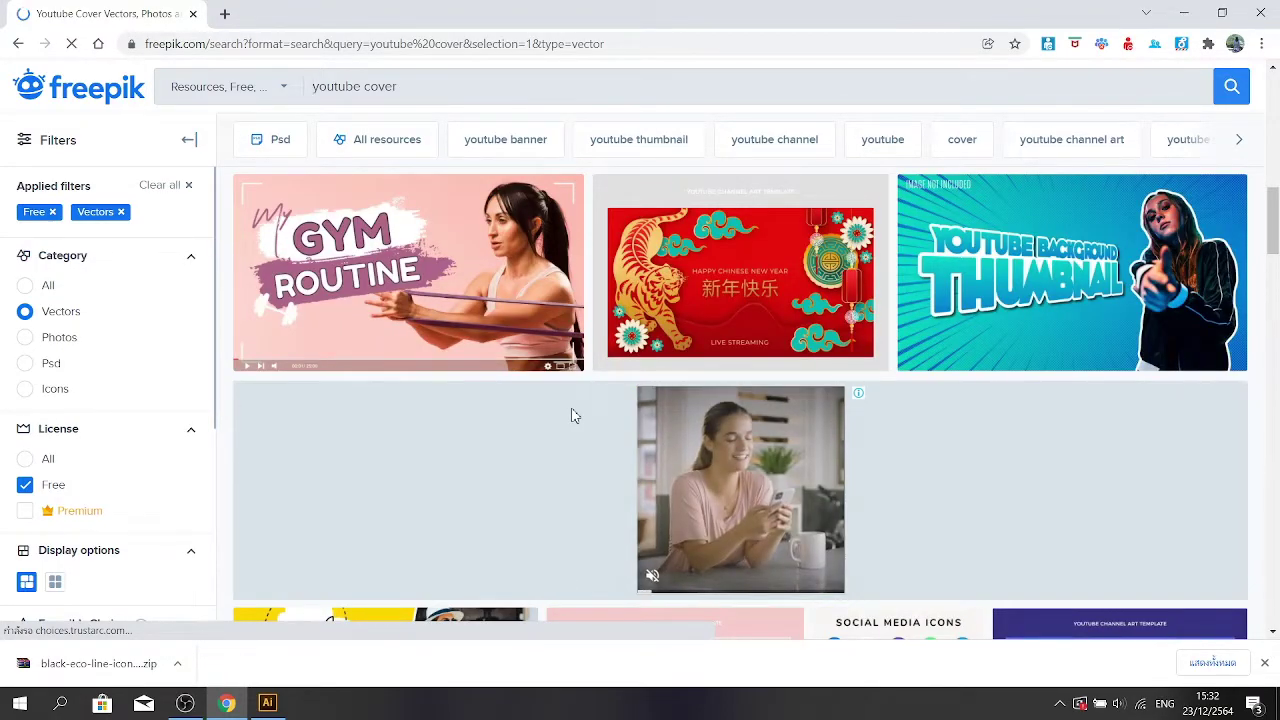
scroll(573, 416, down, 5)
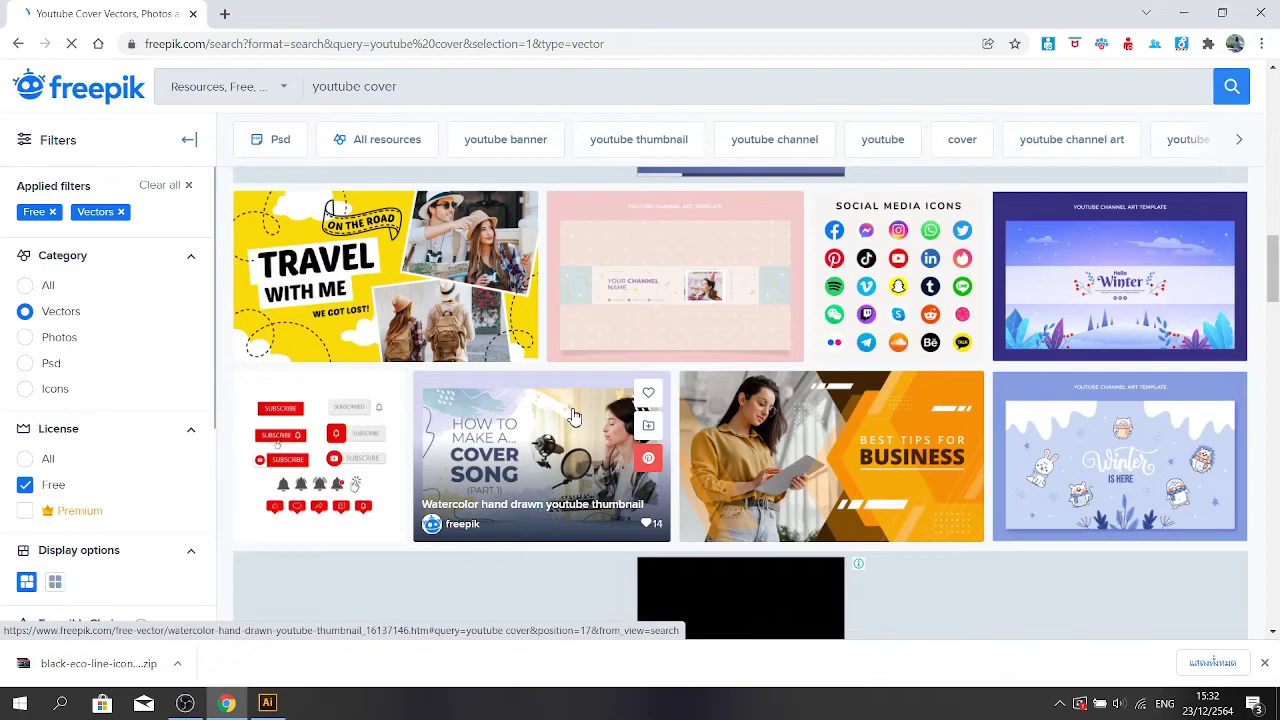
scroll(573, 416, up, 1)
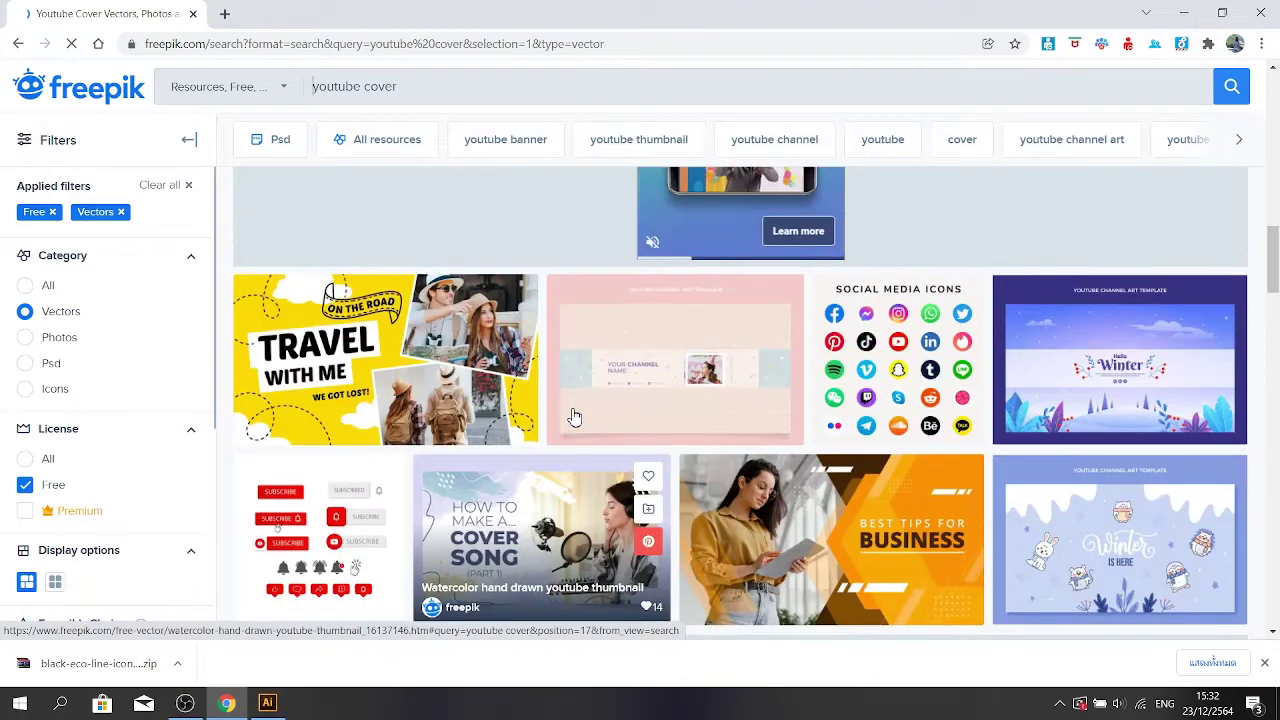
click(325, 368)
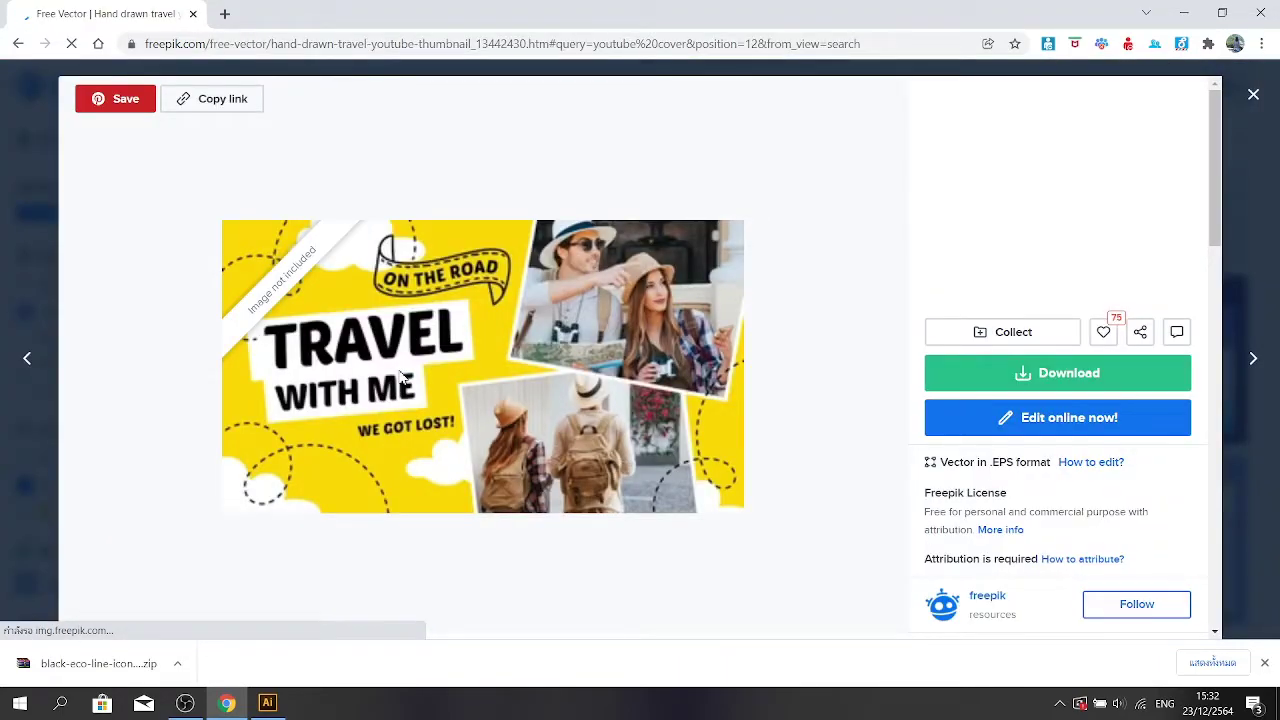
click(1254, 98)
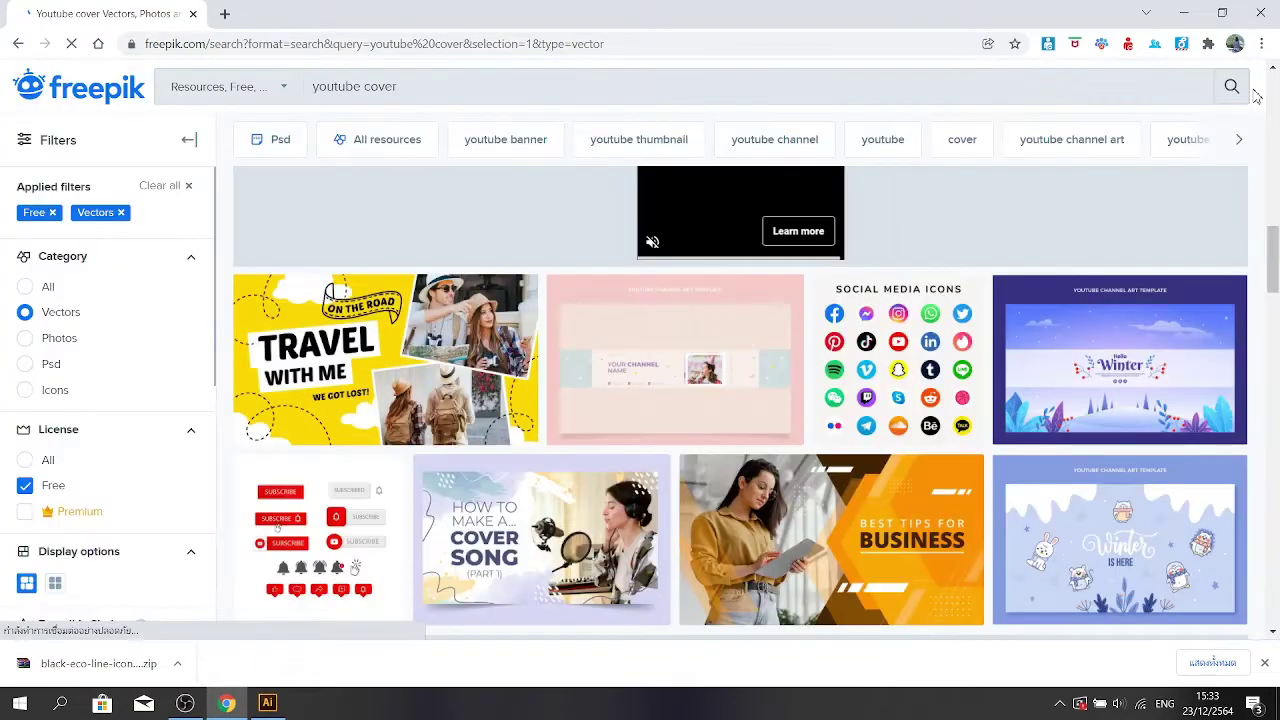
Replace the search term with "lai thai" and run the search on free vectors
click(373, 90)
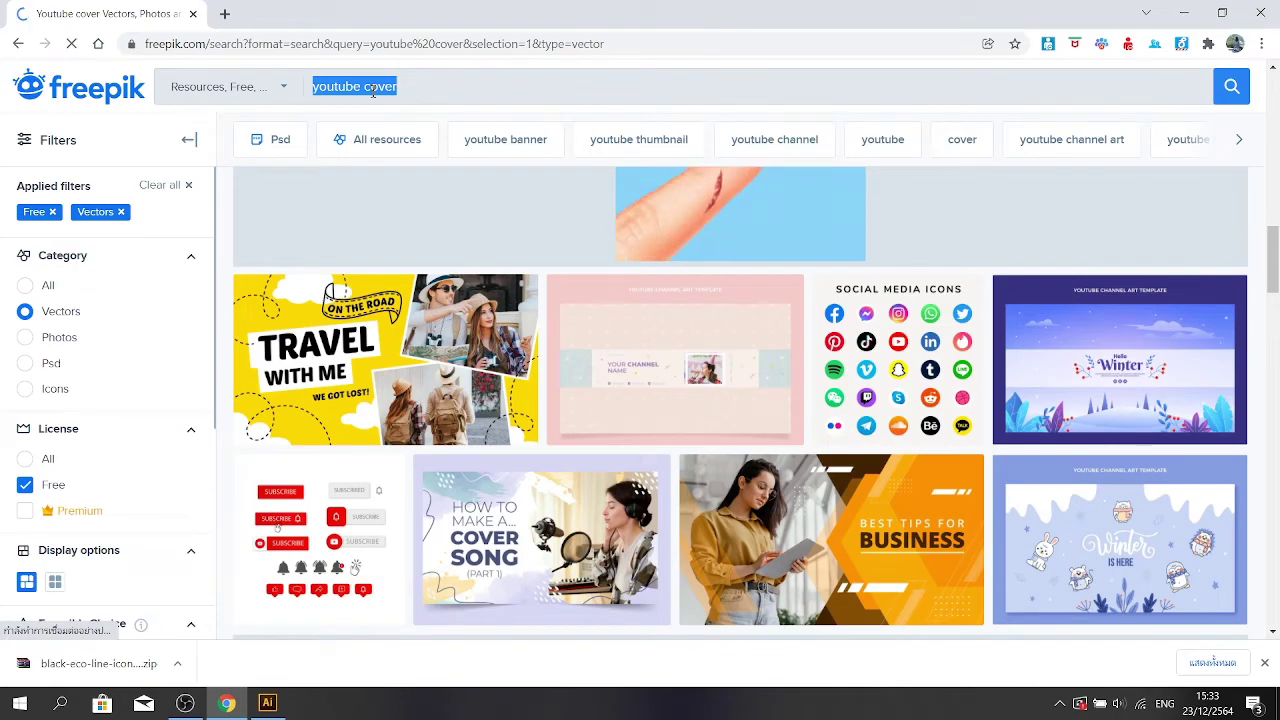
key(BackSpace)
text(la)
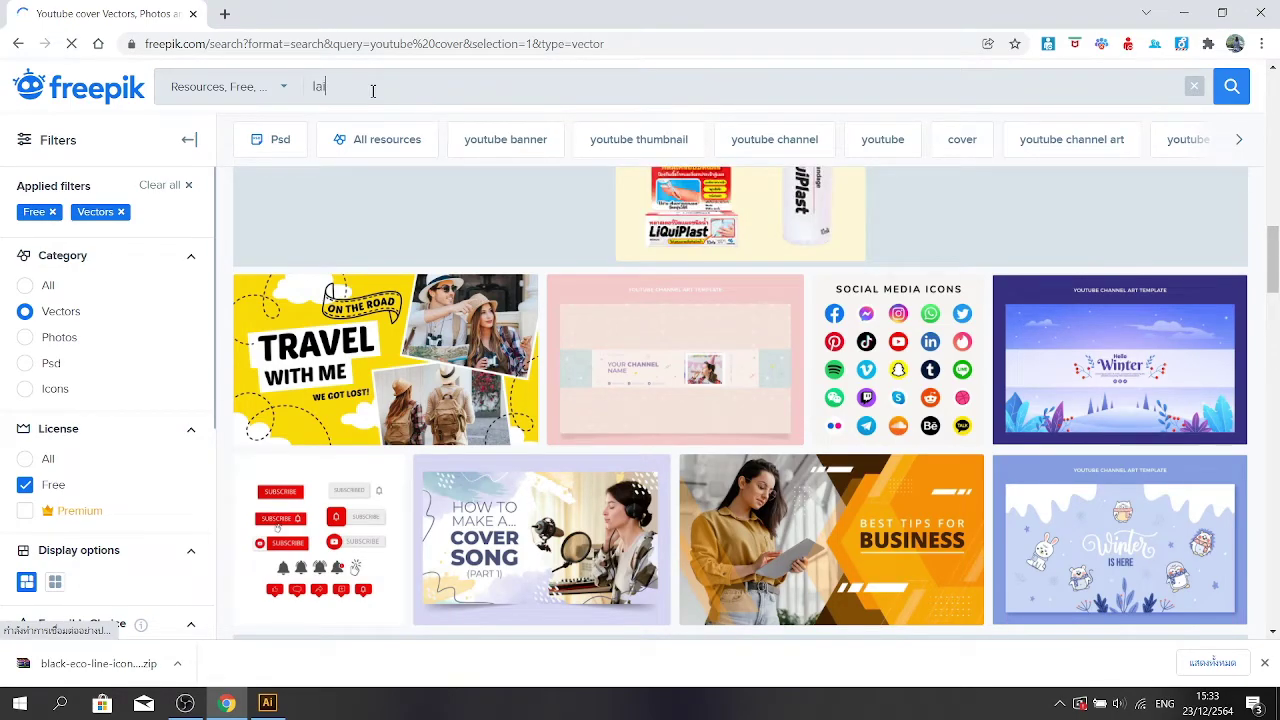
text(i thai)
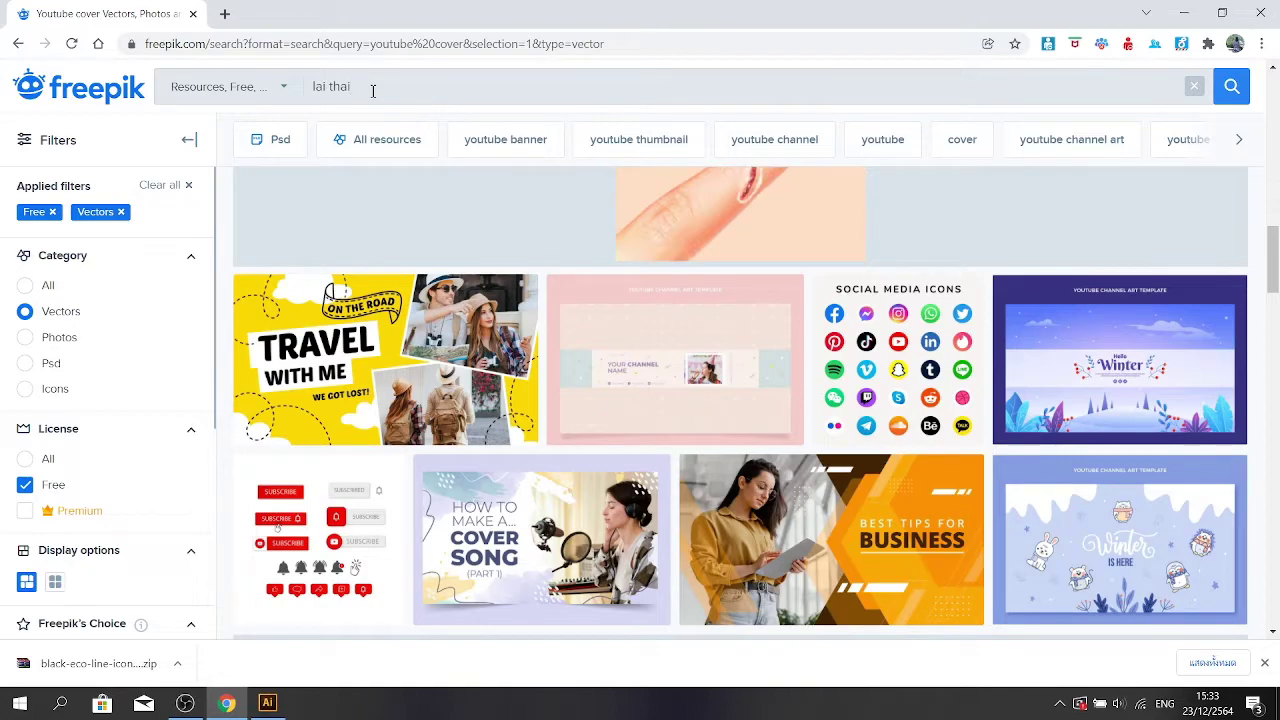
key(Return)
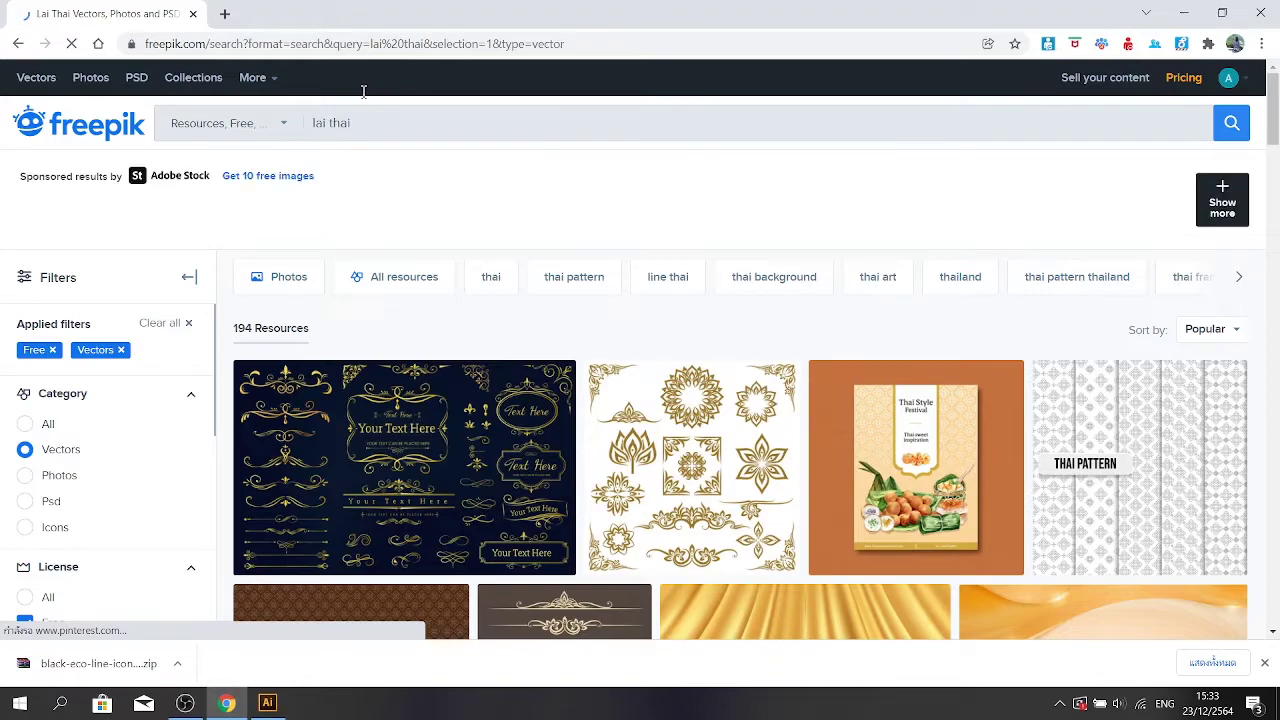
Preview the white and grey Thai pattern set from the lai thai results, look through its page and return to the results
scroll(708, 524, down, 3)
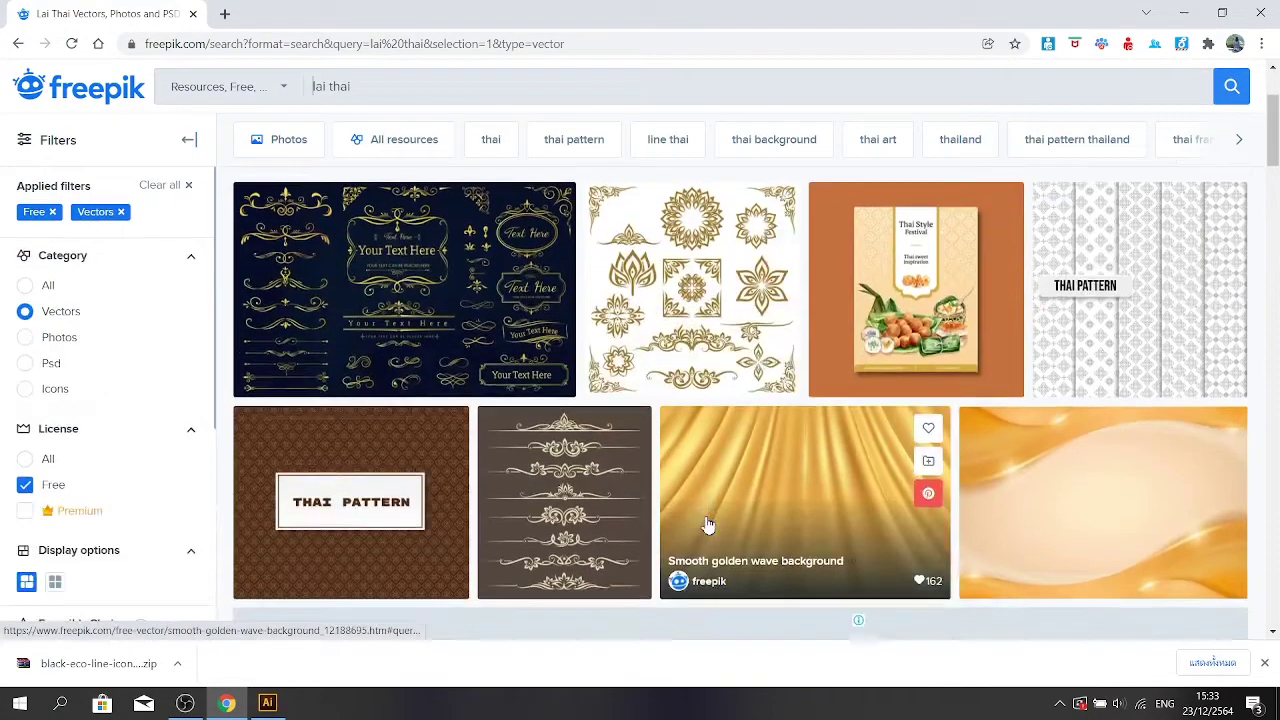
scroll(708, 524, up, 3)
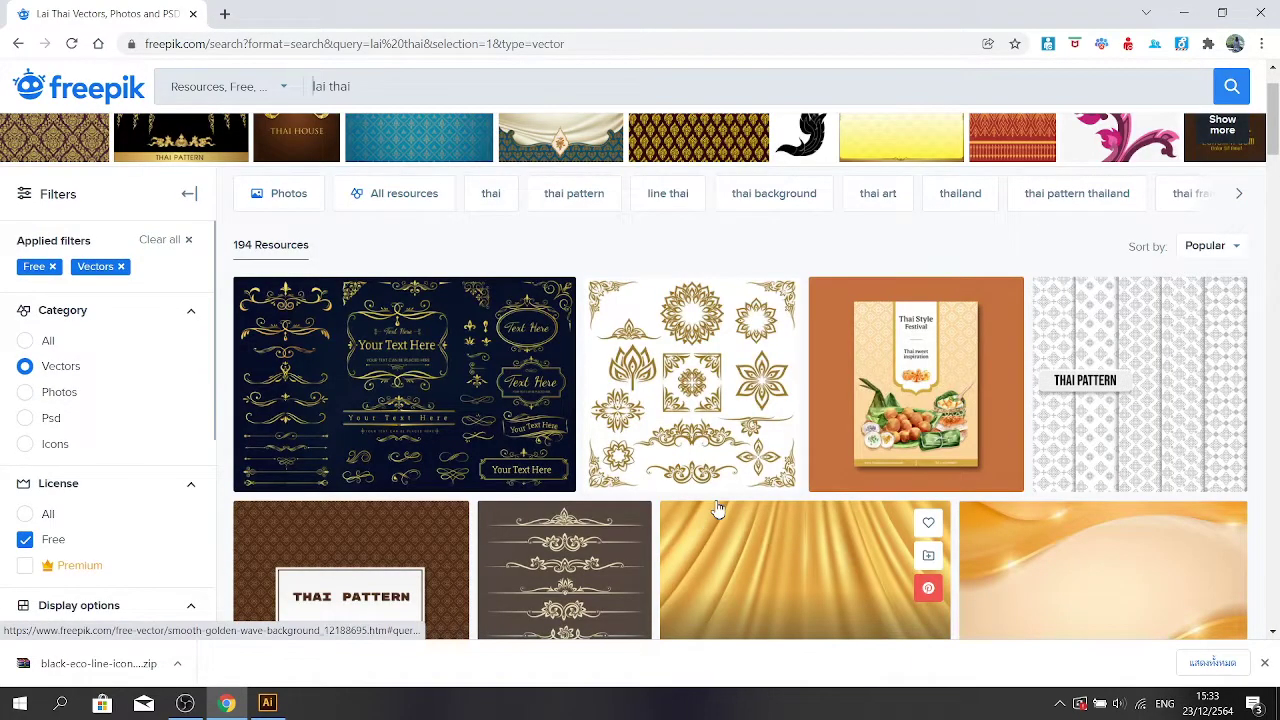
click(1082, 352)
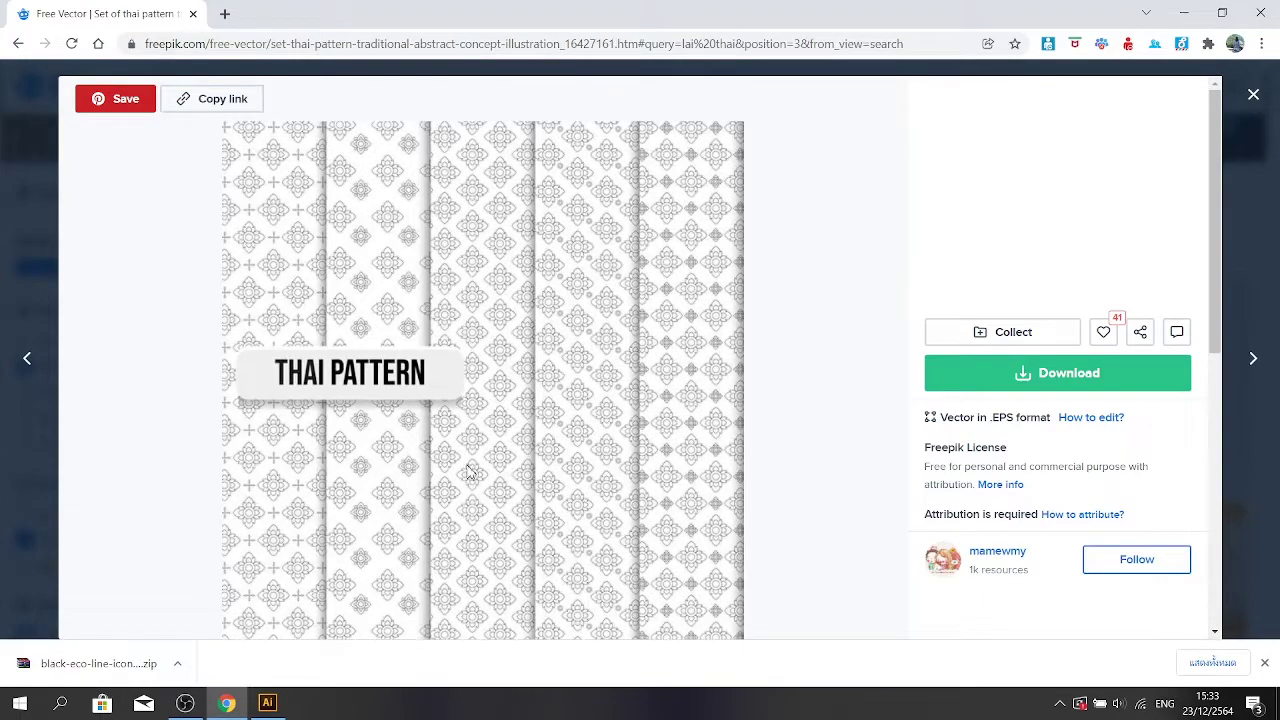
scroll(666, 484, down, 1)
scroll(666, 484, down, 5)
scroll(663, 480, up, 5)
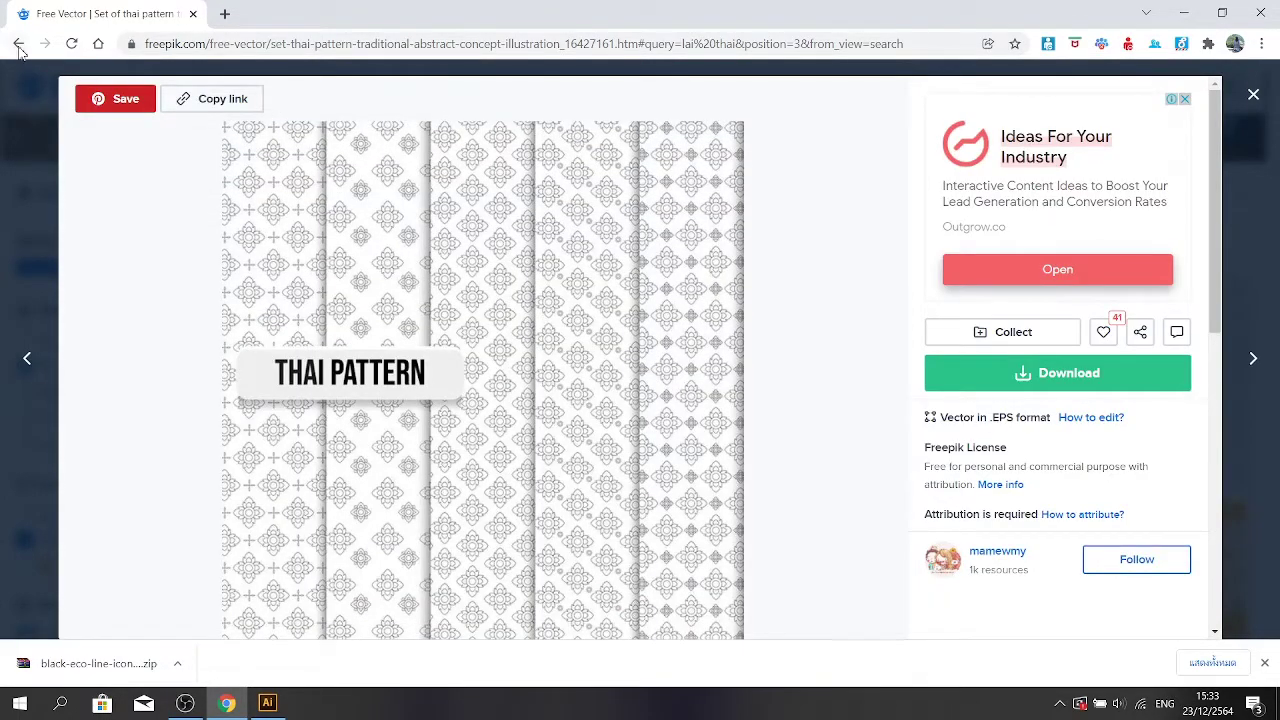
click(18, 44)
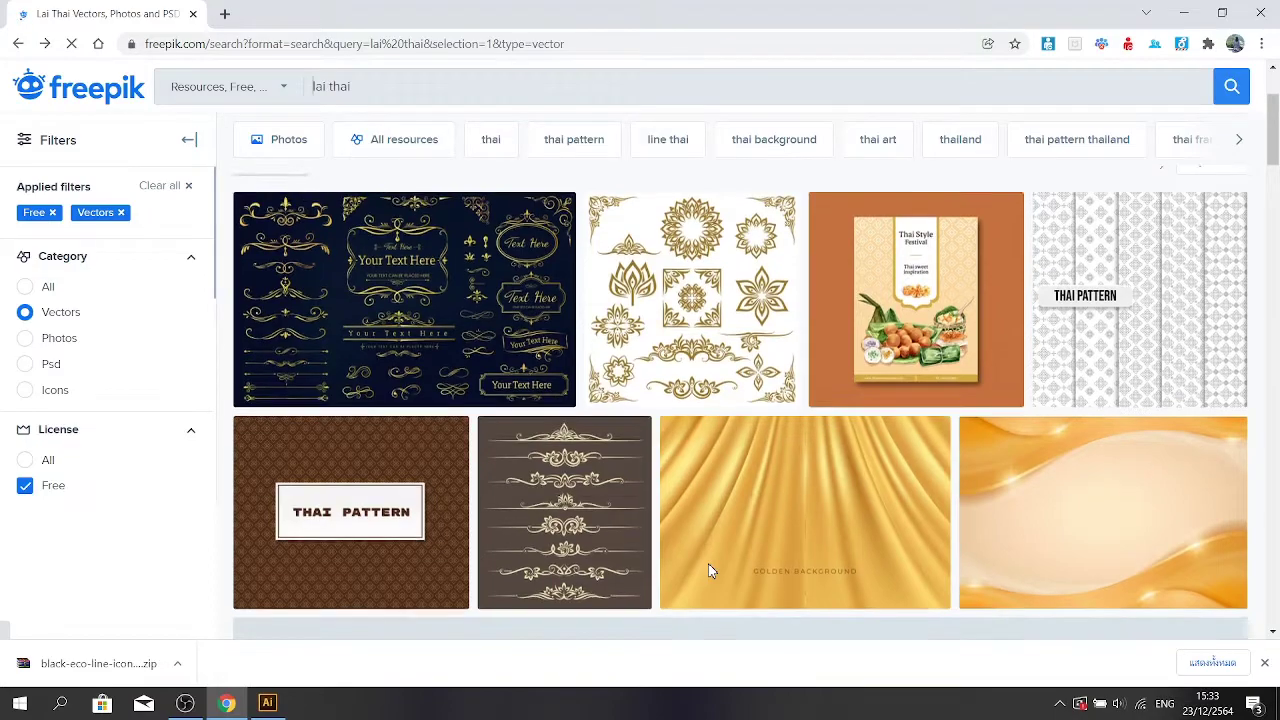
Examine further lai thai results for Thai patterns, ornaments, frames and festival designs
scroll(710, 570, down, 2)
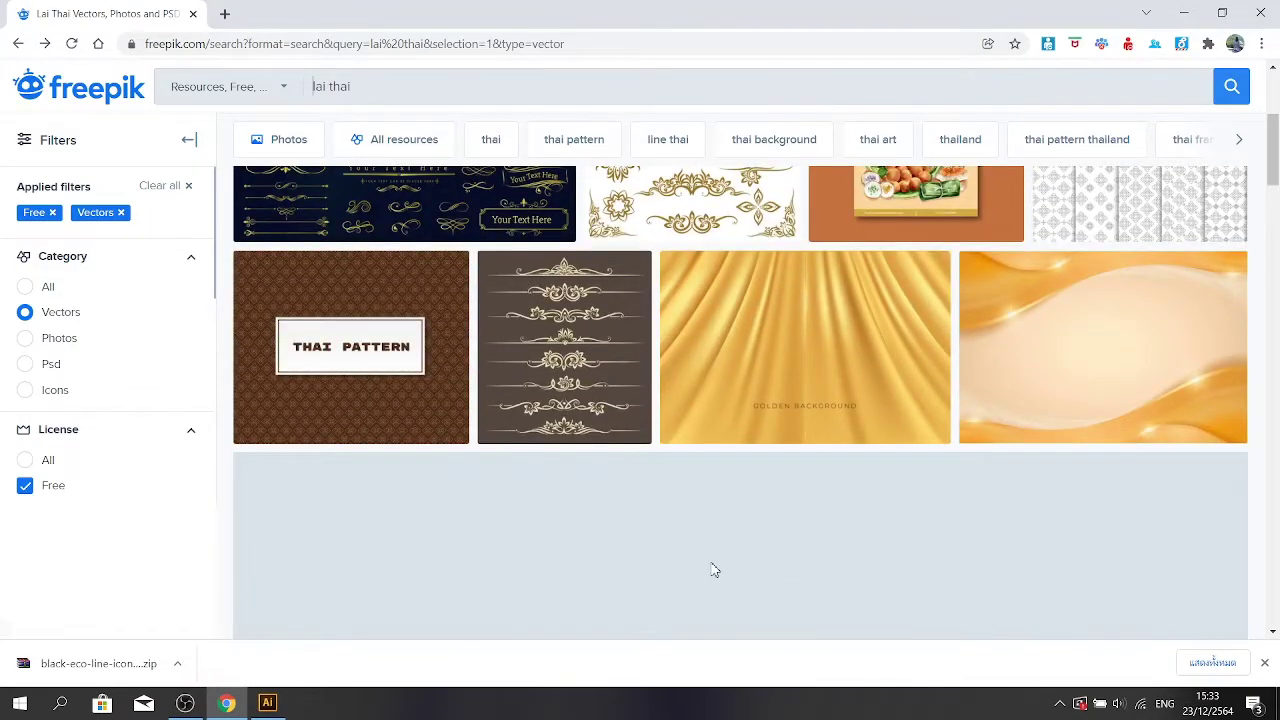
scroll(714, 570, down, 5)
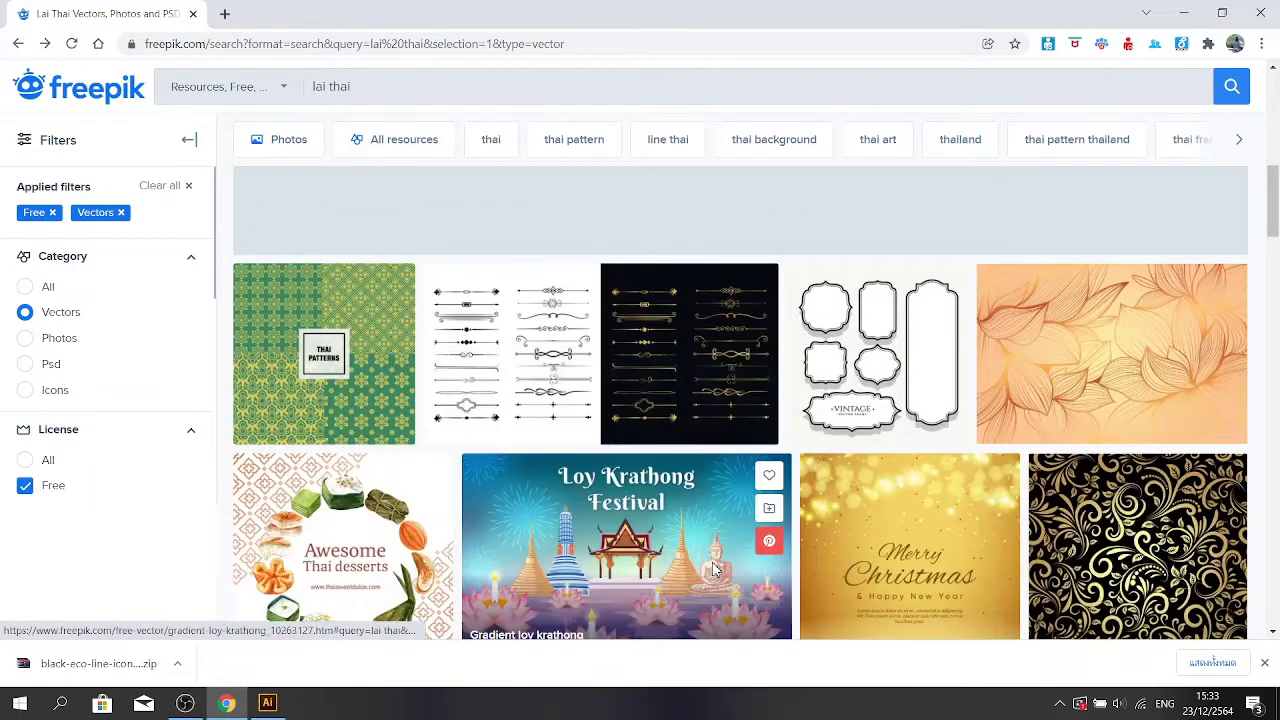
scroll(714, 570, down, 1)
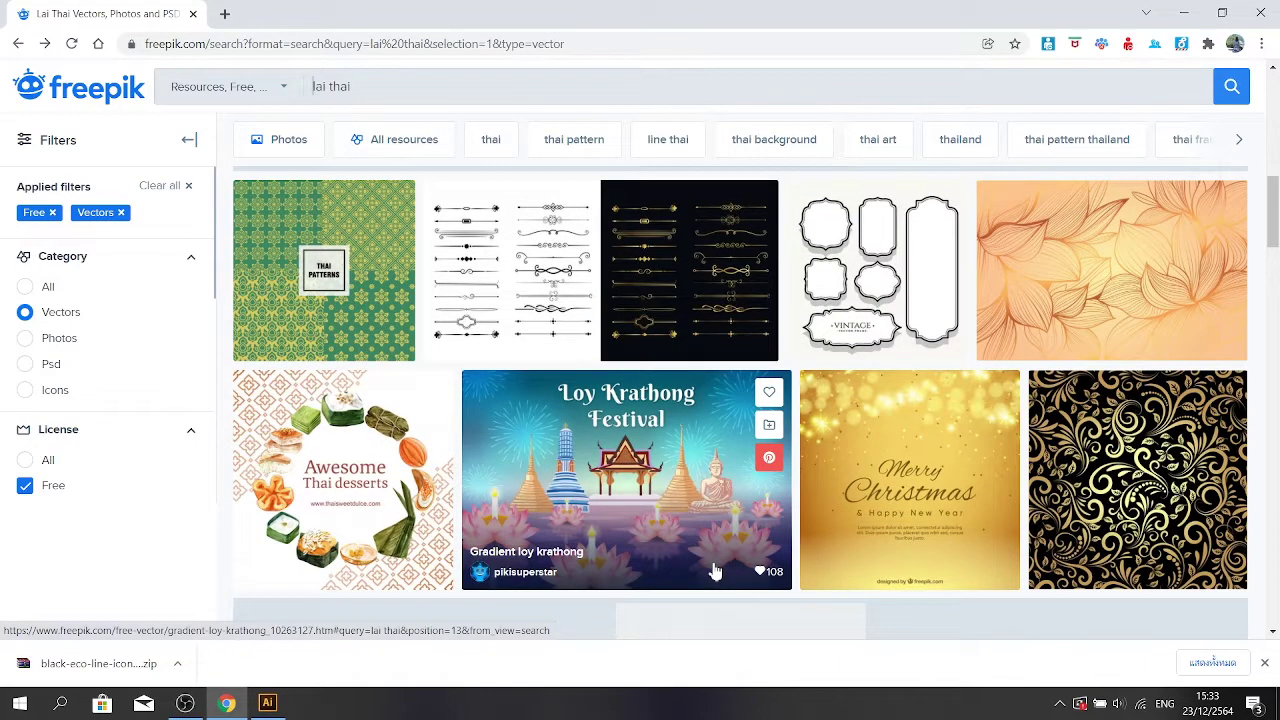
scroll(714, 570, down, 1)
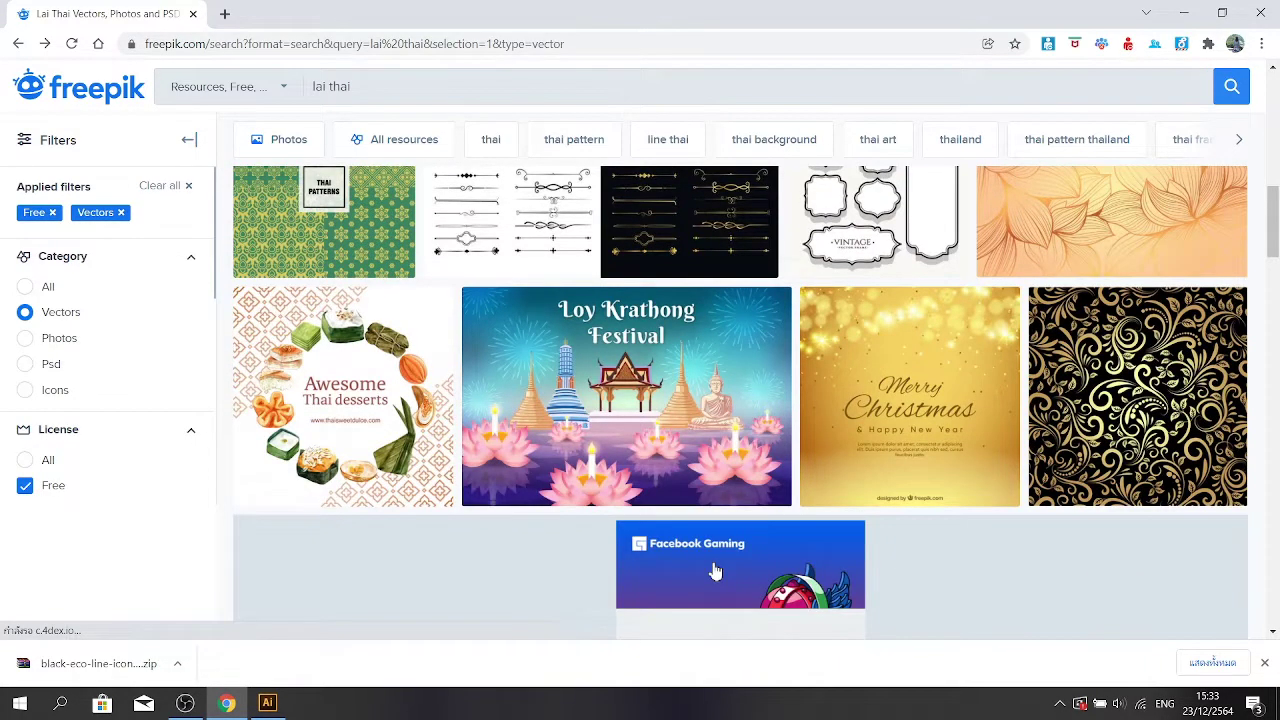
scroll(715, 571, down, 2)
scroll(715, 571, down, 2)
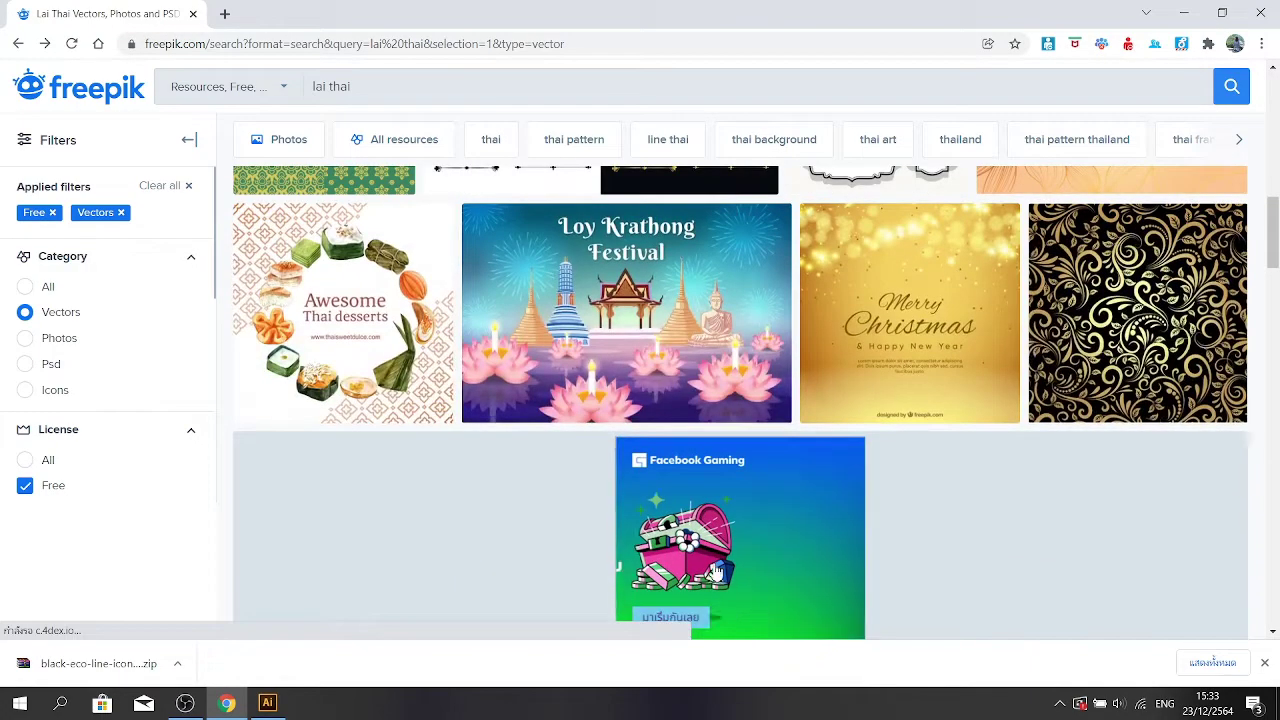
scroll(715, 571, down, 5)
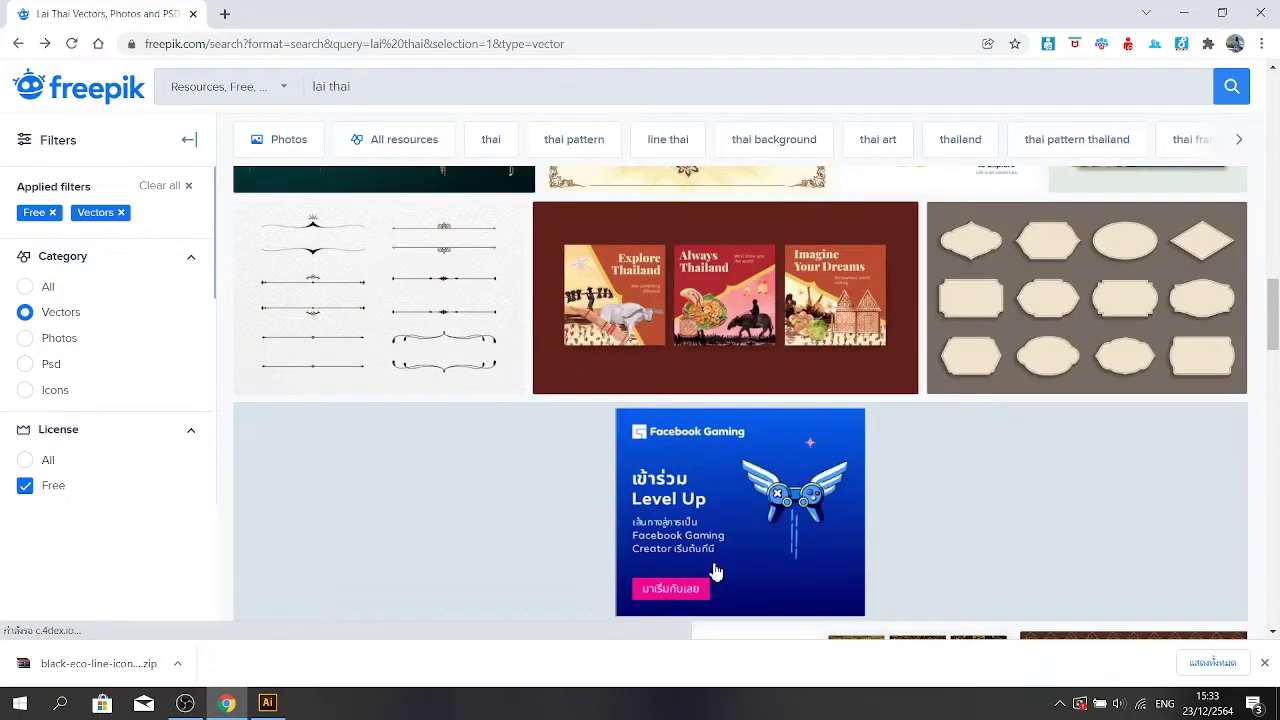
scroll(715, 571, down, 4)
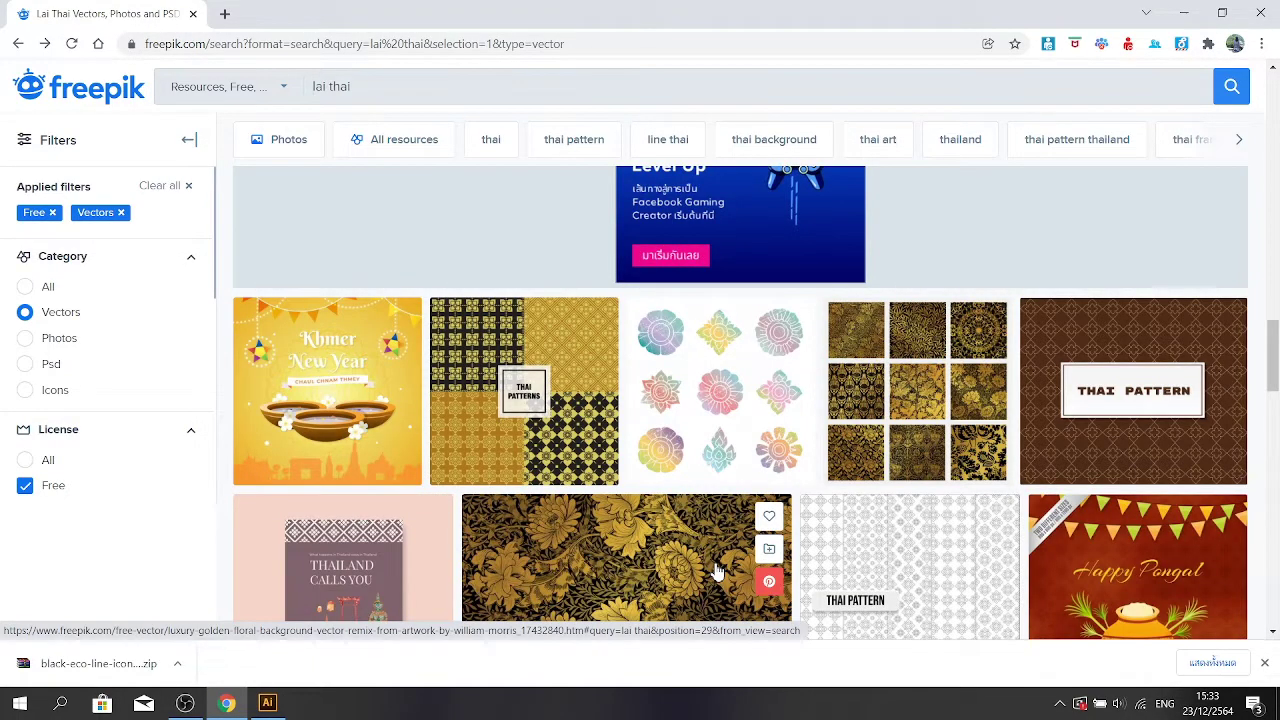
scroll(715, 571, down, 2)
scroll(715, 571, up, 1)
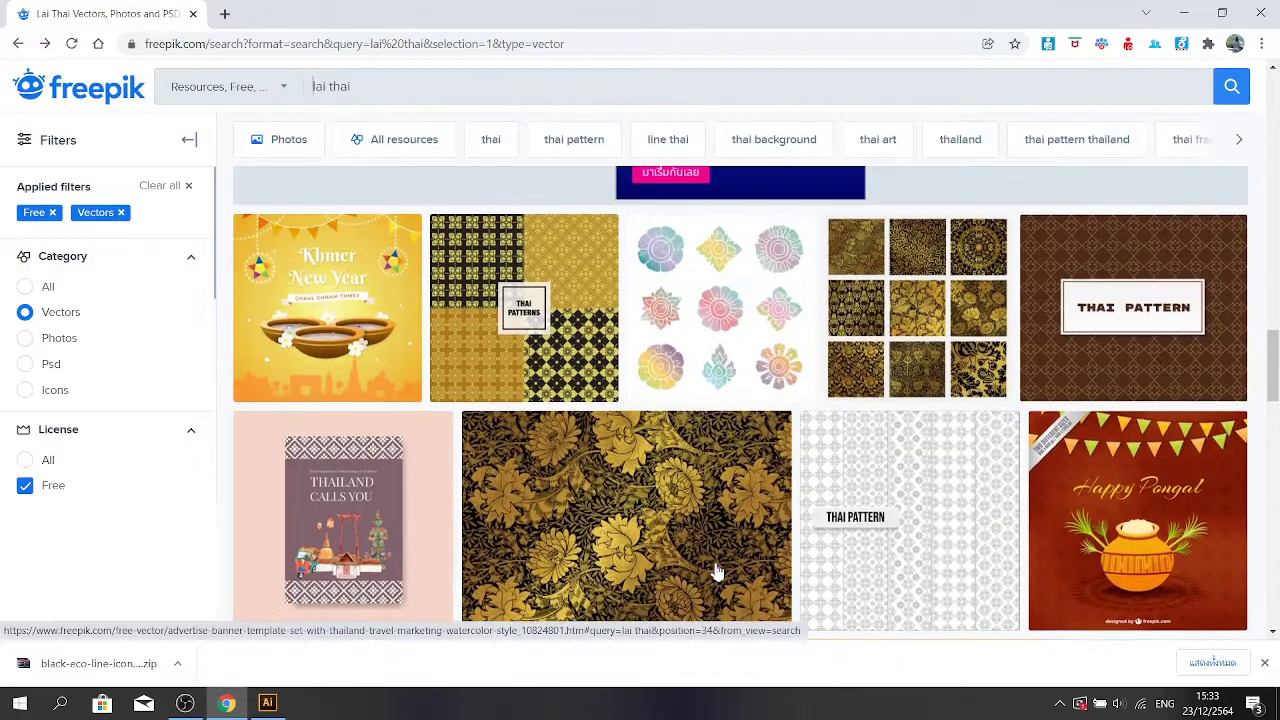
Download the brown "Thai Pattern" vector from the lai thai results as a free download and close its preview
click(1138, 259)
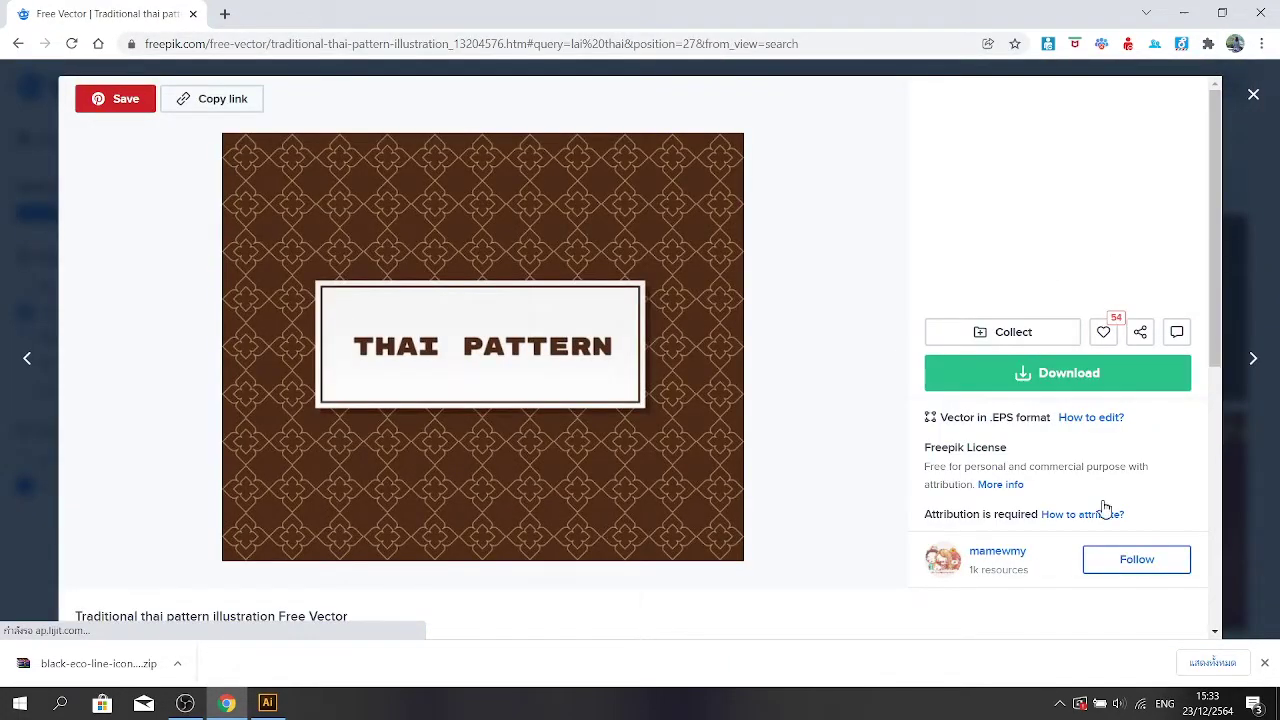
click(1114, 378)
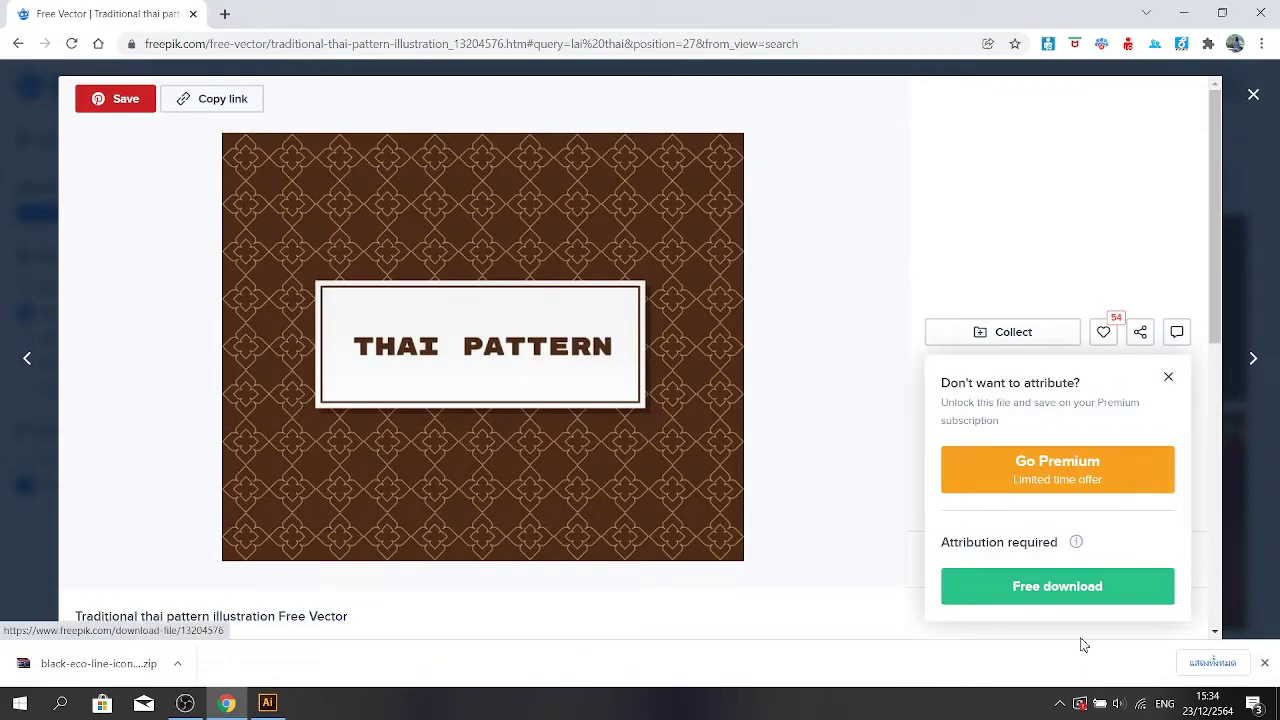
click(1087, 600)
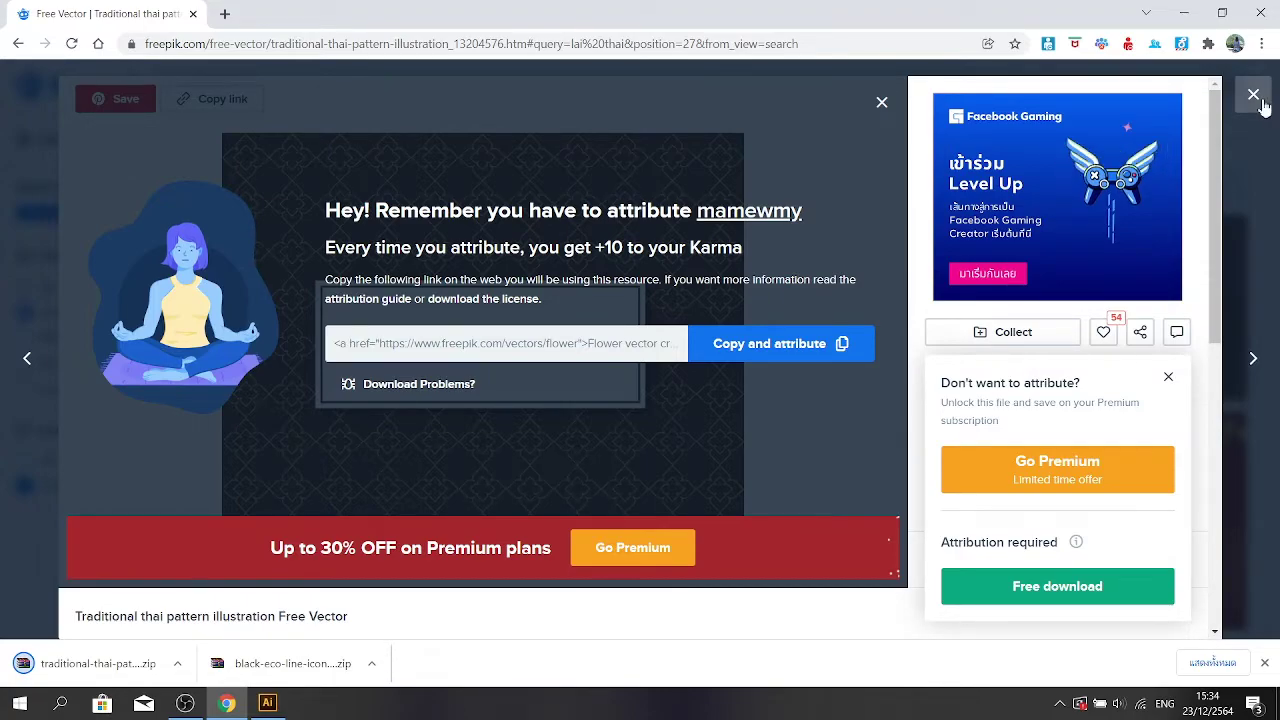
click(1263, 107)
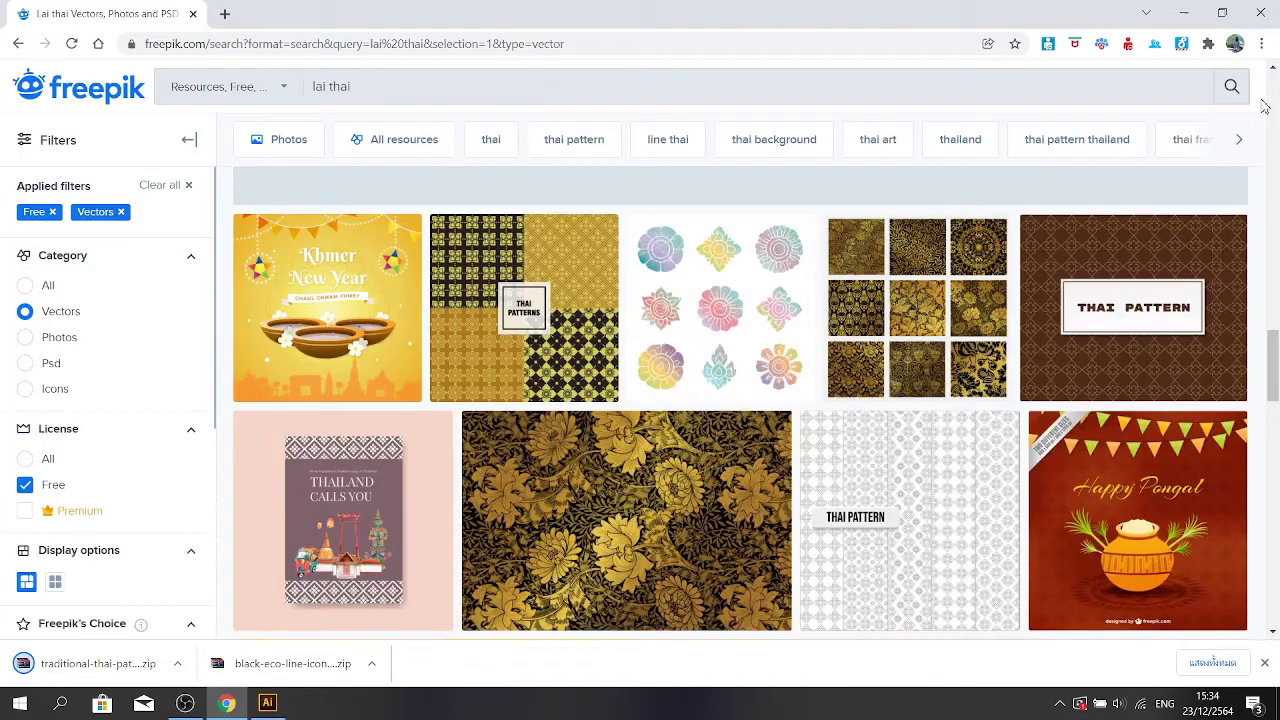
Minimize the open program windows and open the computer's Downloads folder in File Explorer
click(1190, 12)
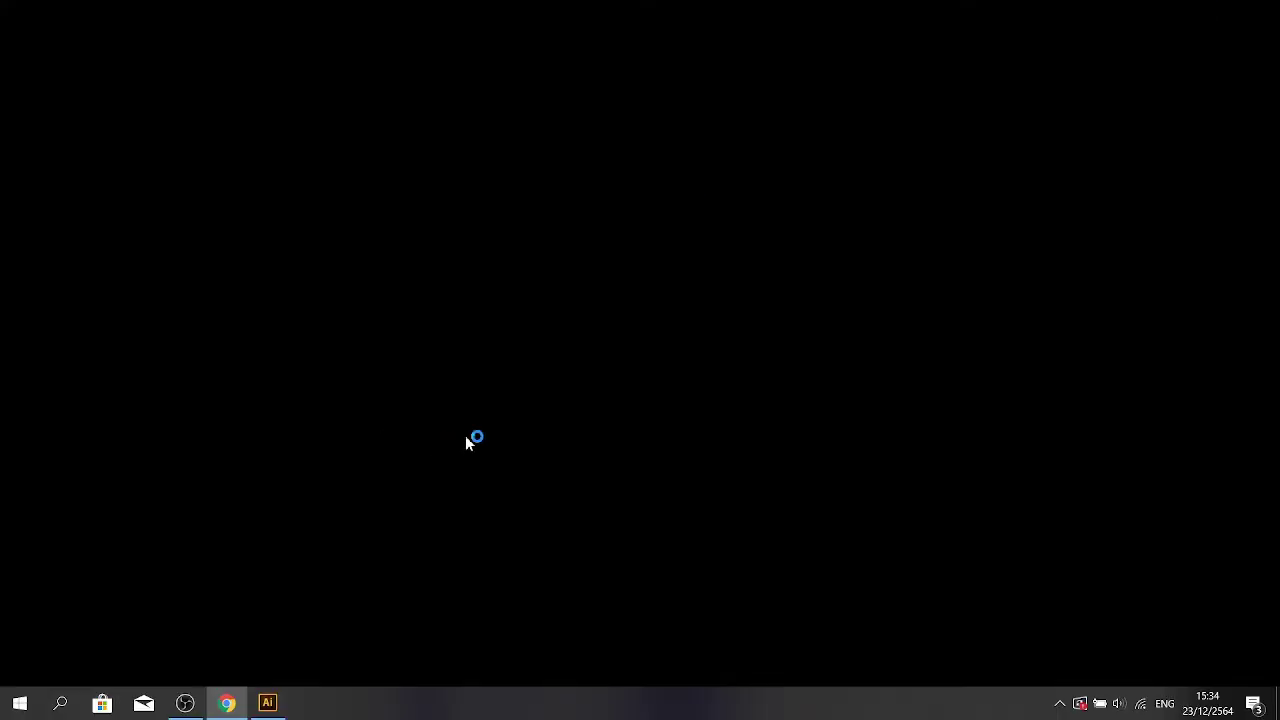
click(276, 706)
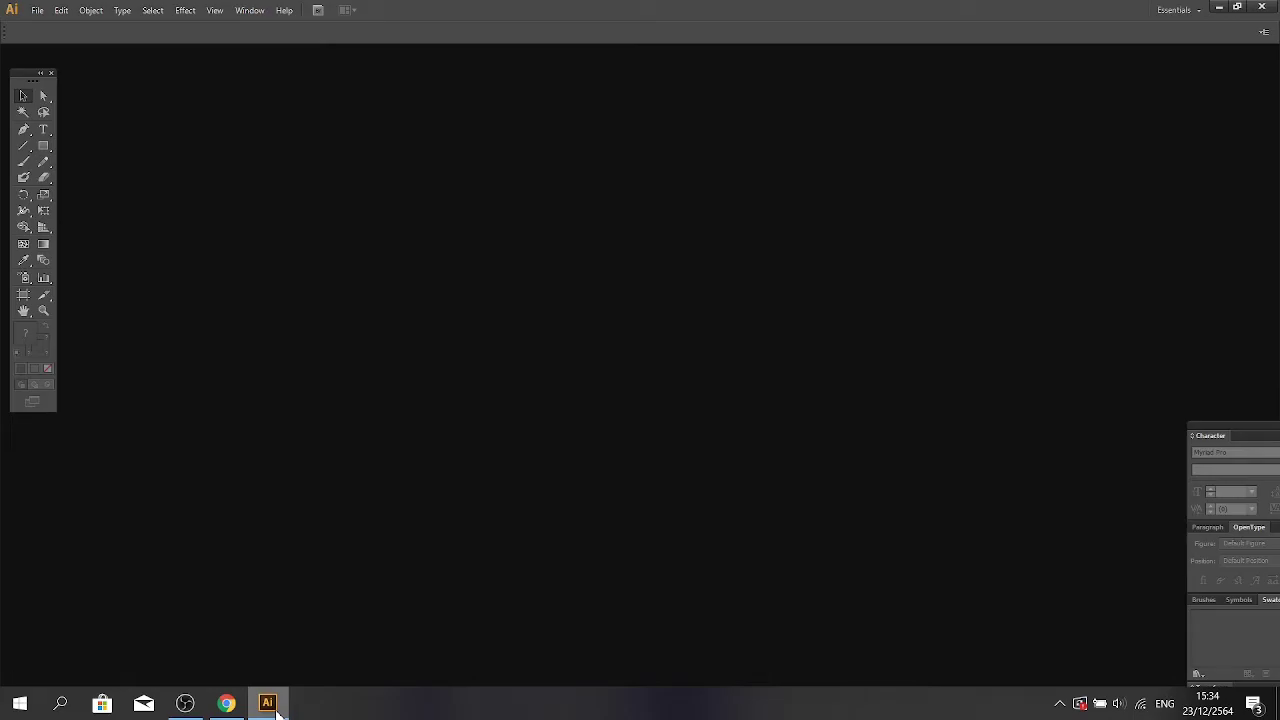
click(227, 703)
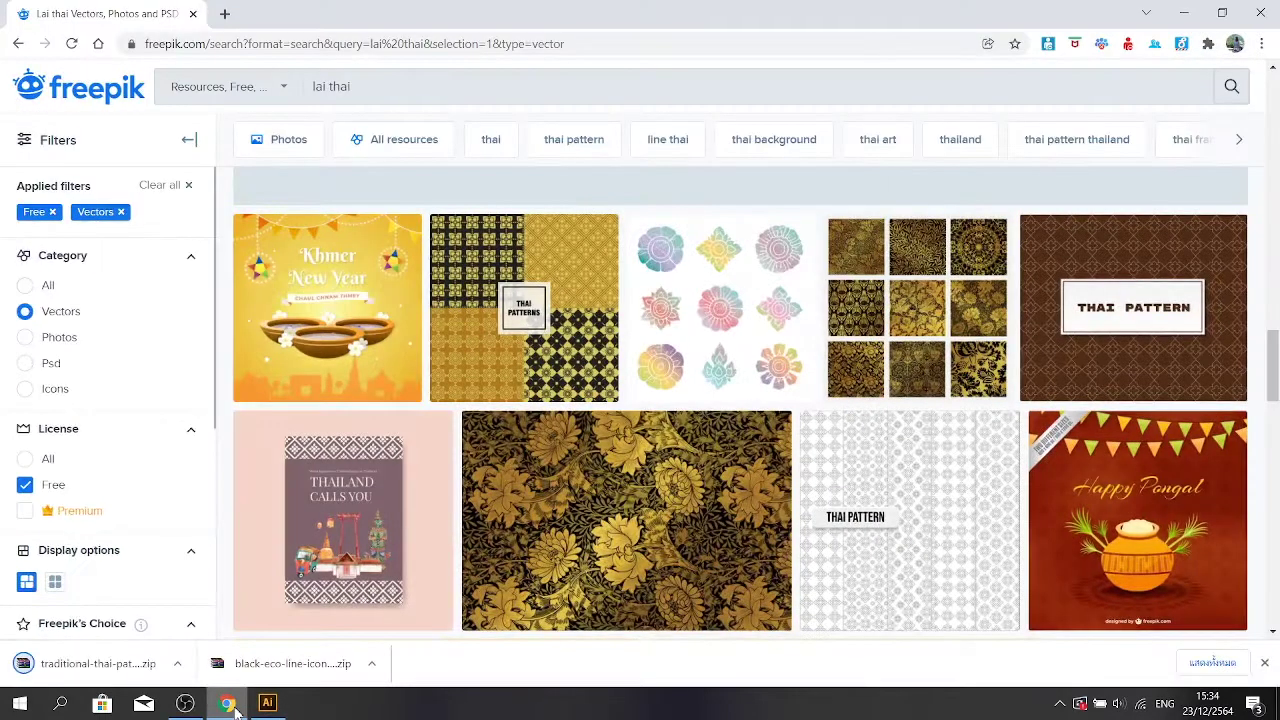
click(1185, 14)
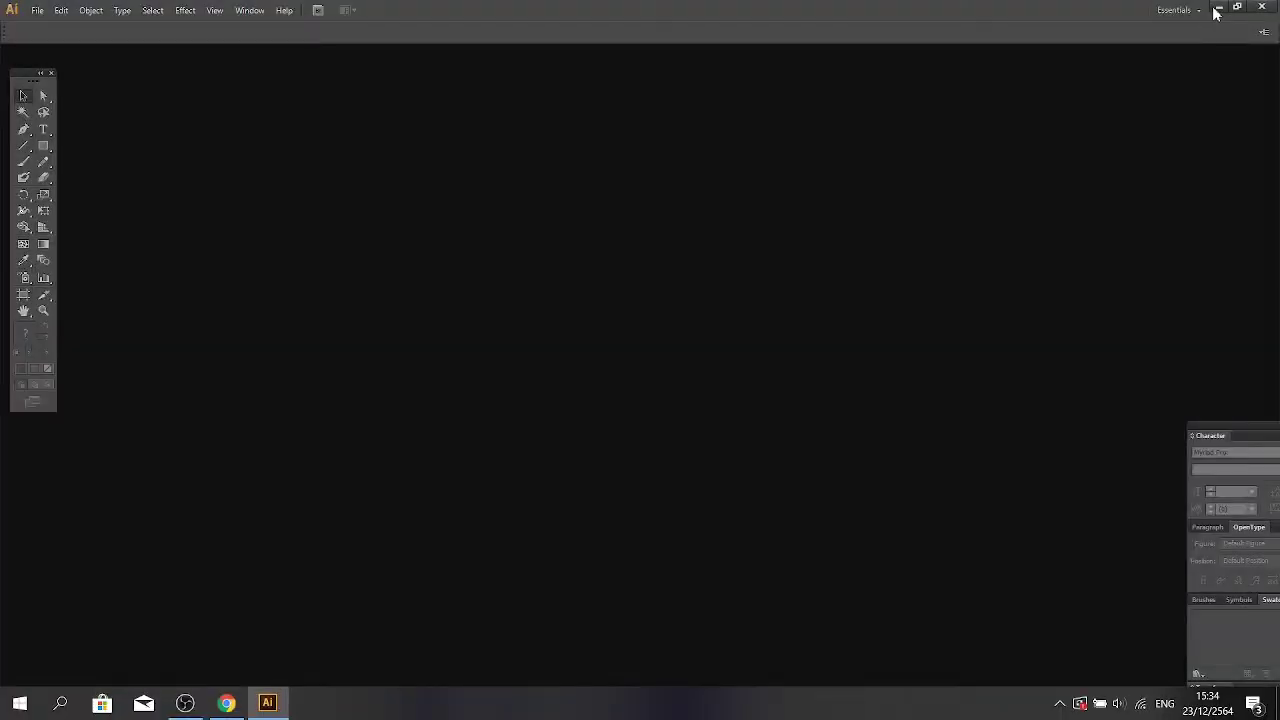
click(1217, 9)
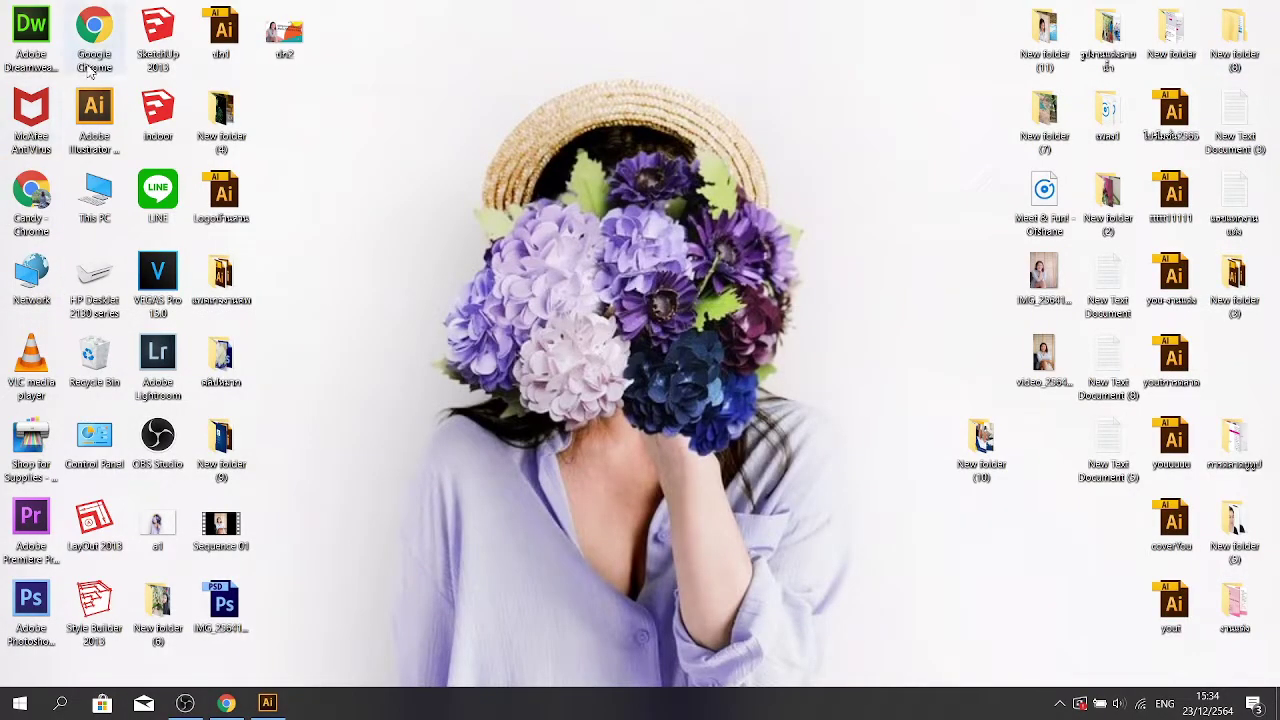
double_click(100, 210)
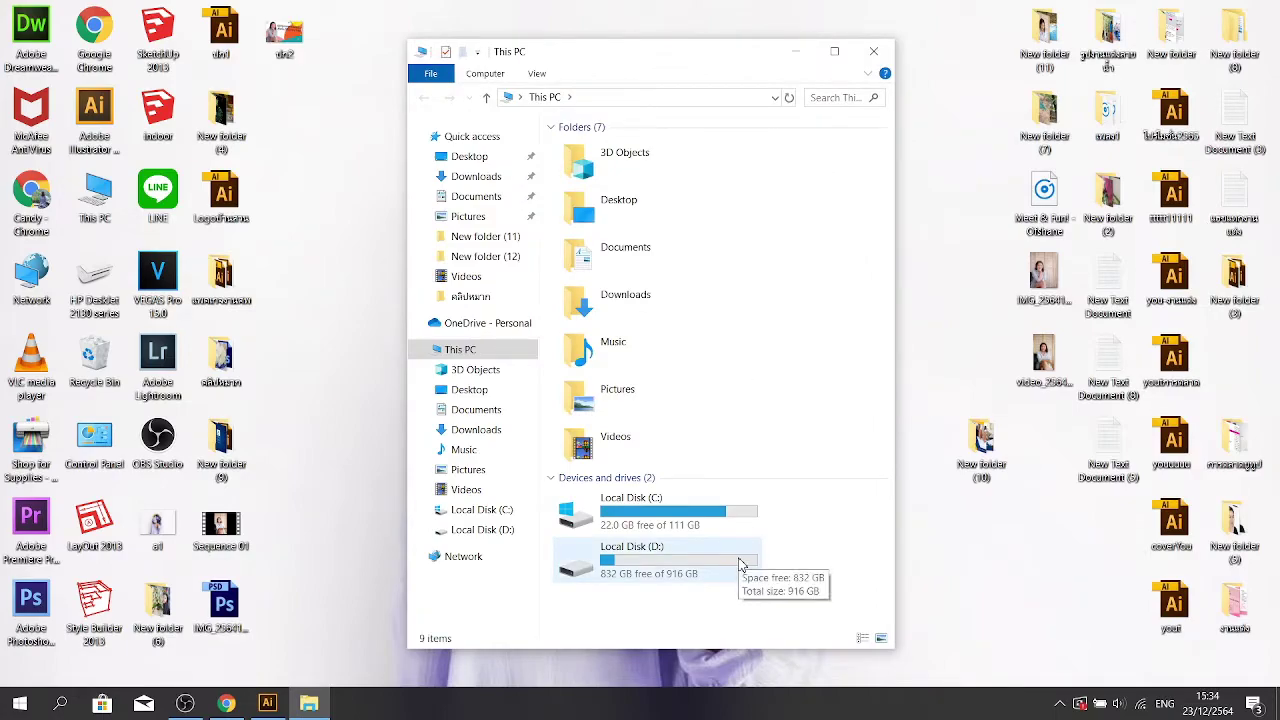
double_click(638, 318)
scroll(720, 480, down, 10)
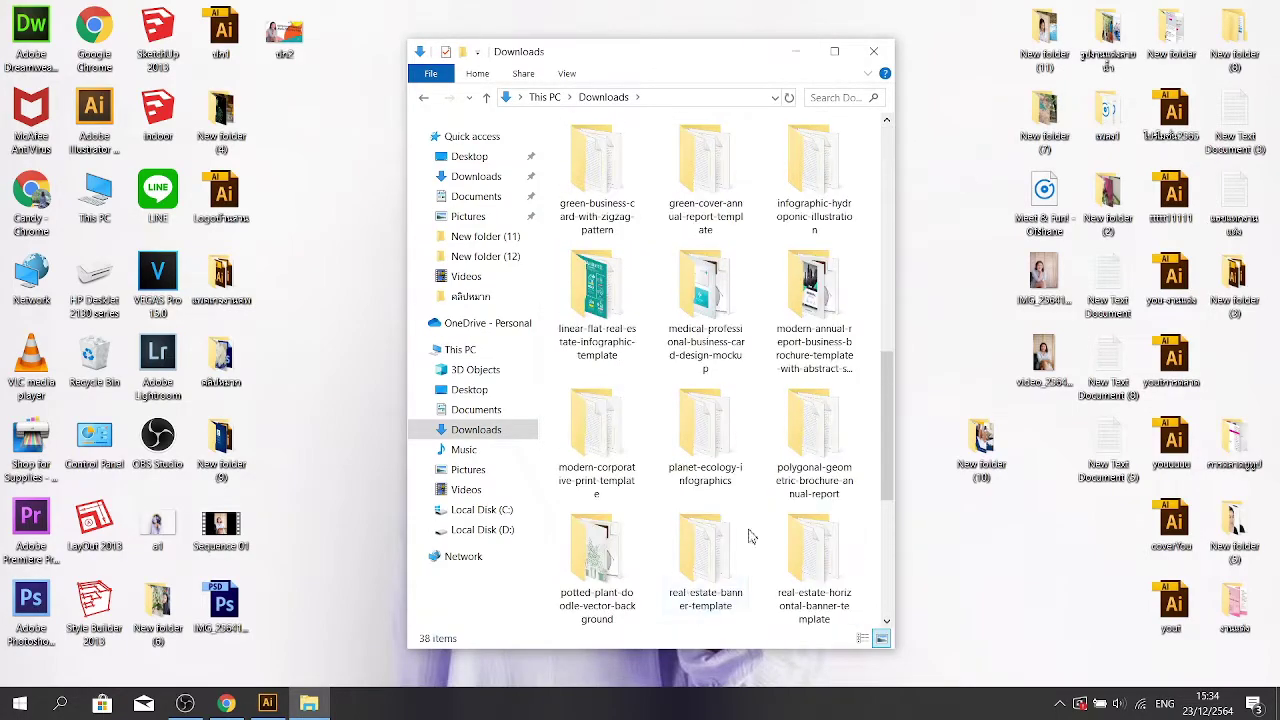
Extract the traditional-thai-pattern-illustration archive into a folder of the same name and close File Explorer
click(708, 575)
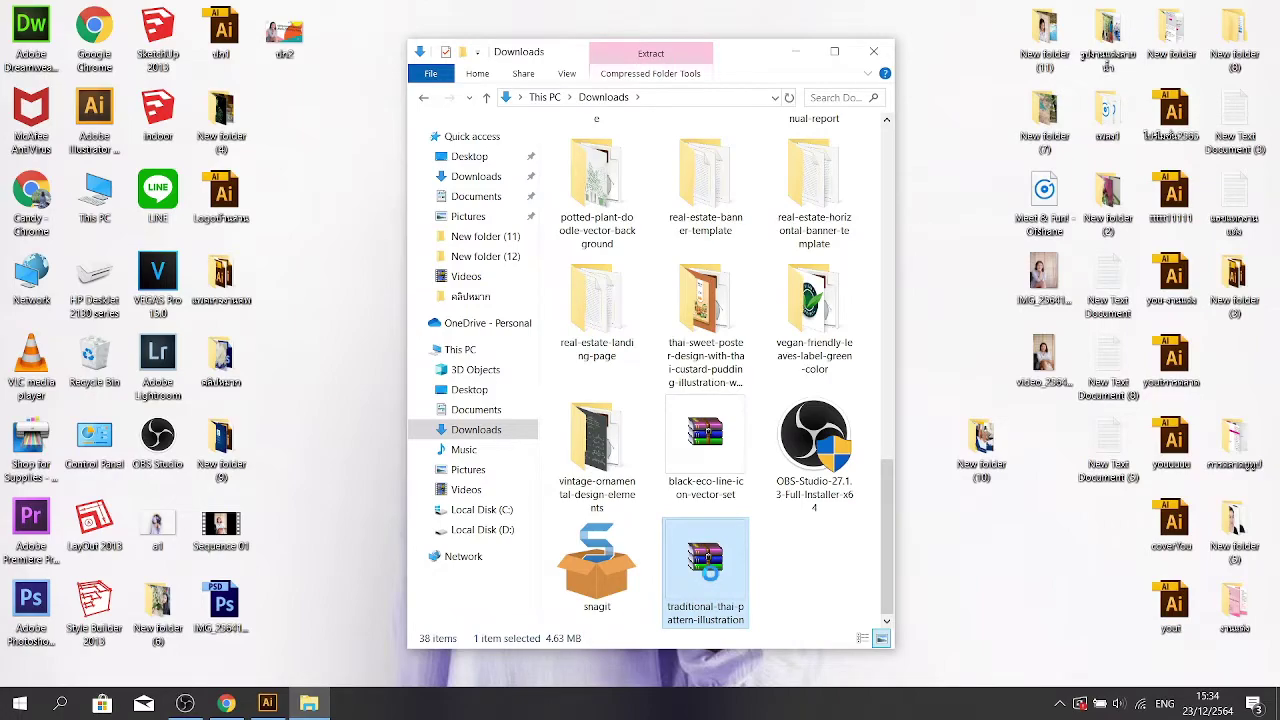
right_click(708, 575)
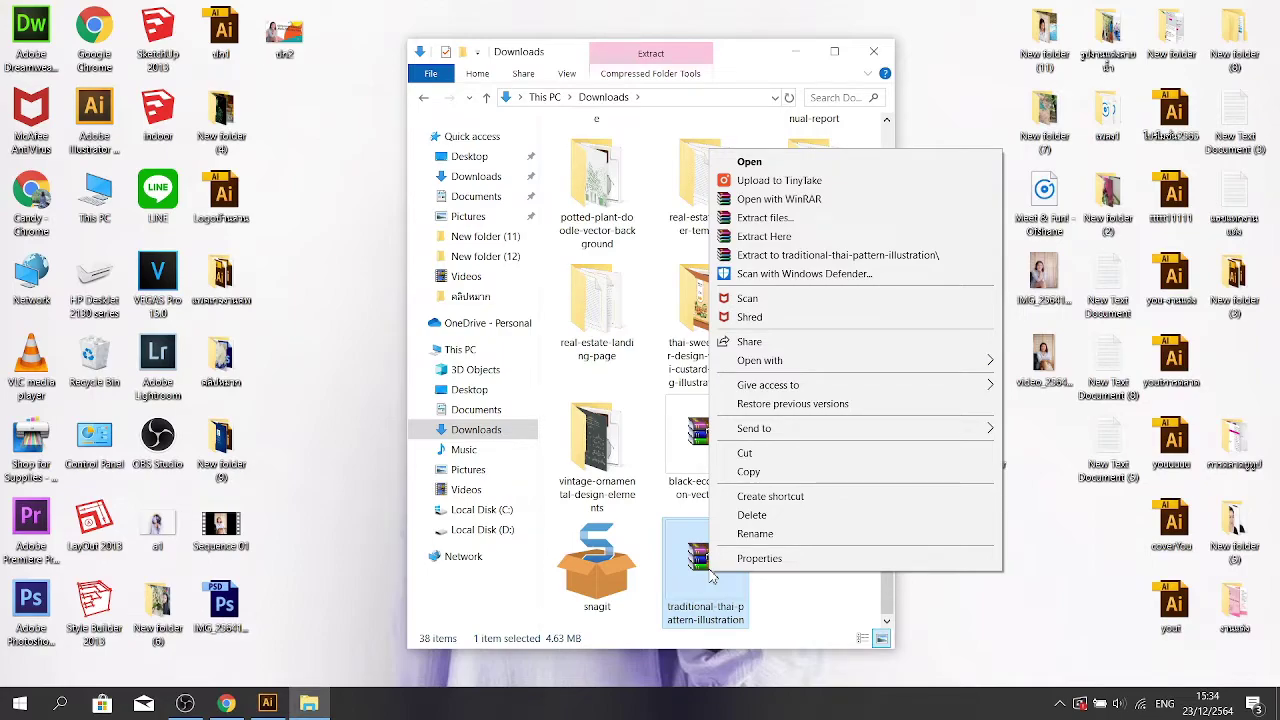
click(836, 255)
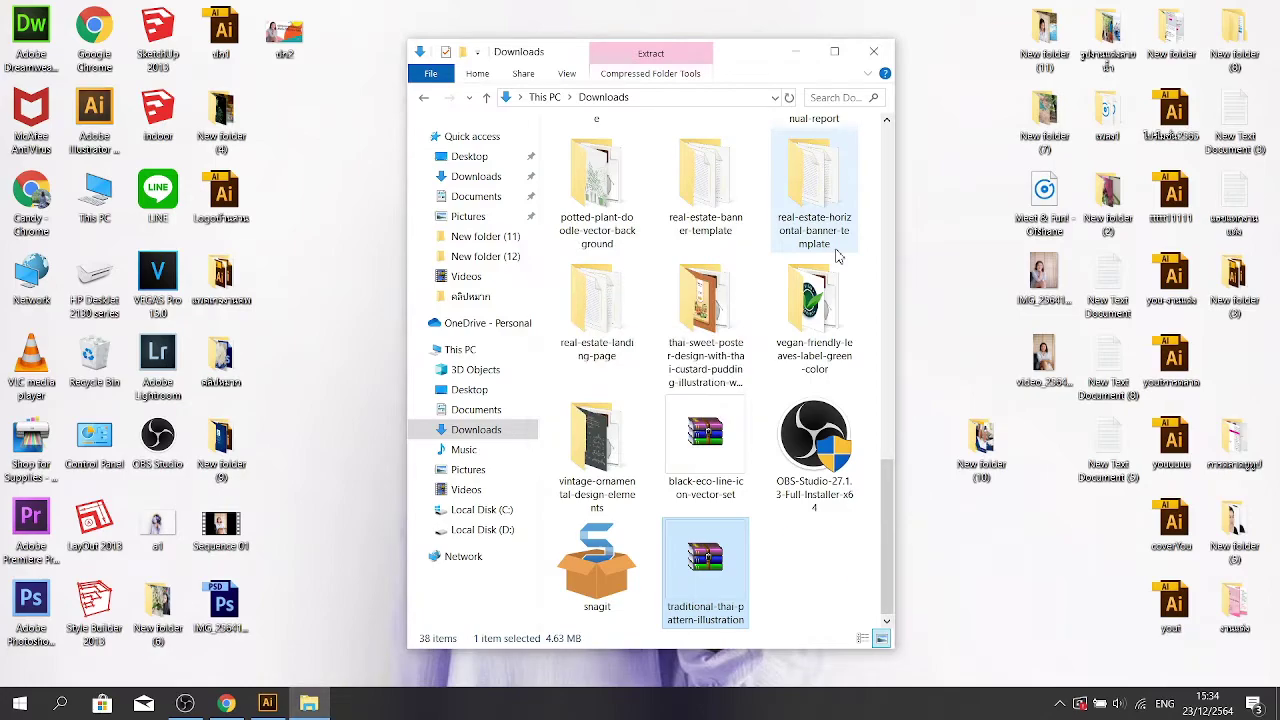
click(874, 52)
Switch to Adobe Illustrator, start opening a file and browse to the Downloads folder under This PC
click(270, 703)
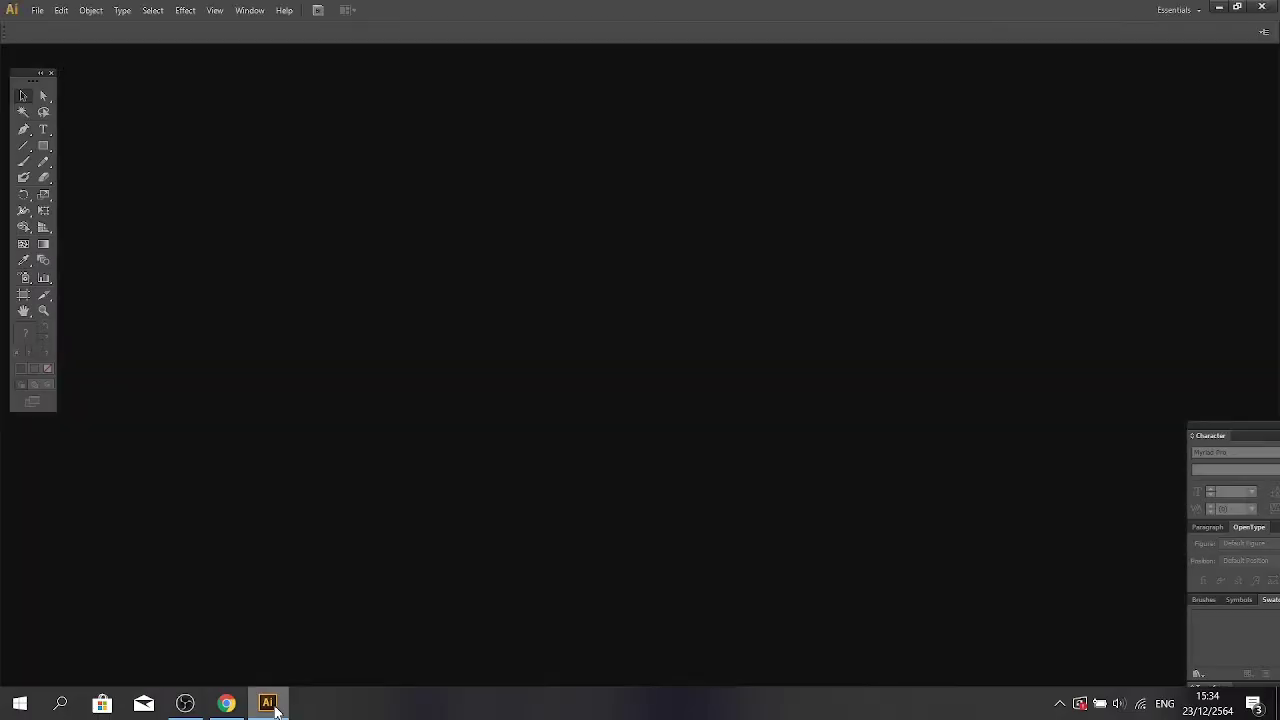
click(37, 10)
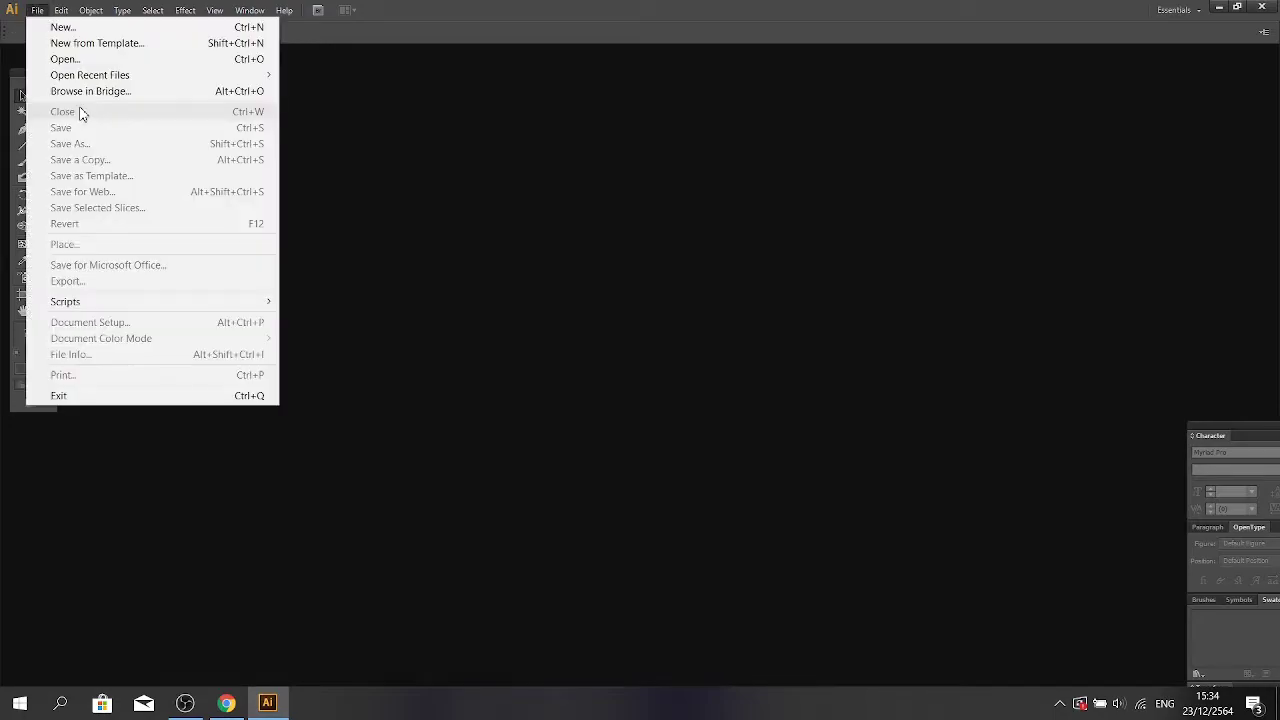
click(77, 62)
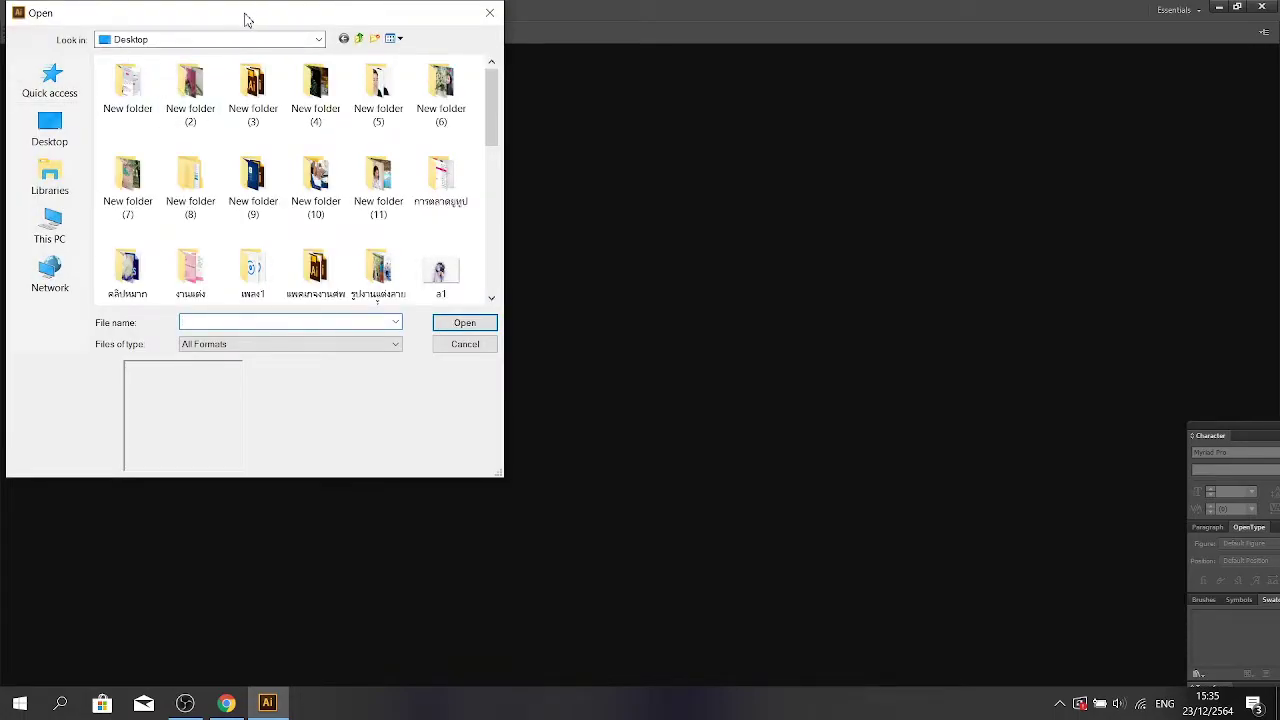
drag(247, 20, 519, 147)
click(333, 272)
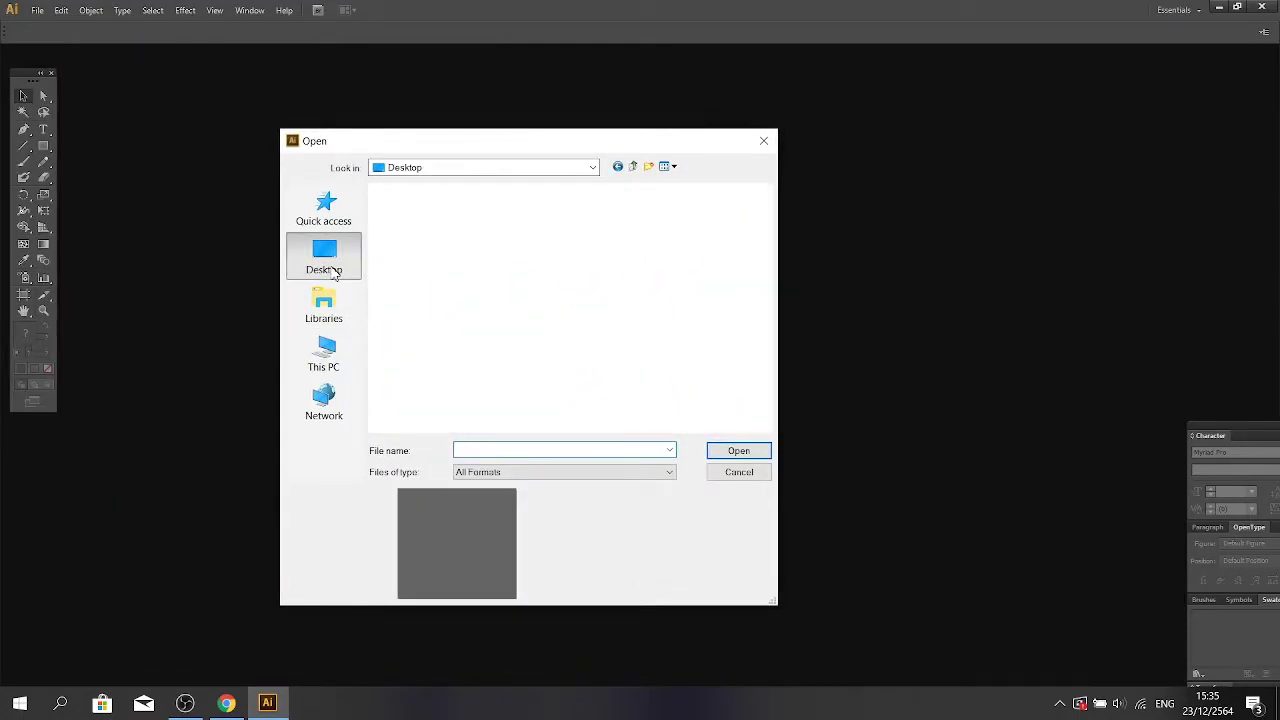
scroll(529, 329, down, 3)
scroll(533, 400, up, 3)
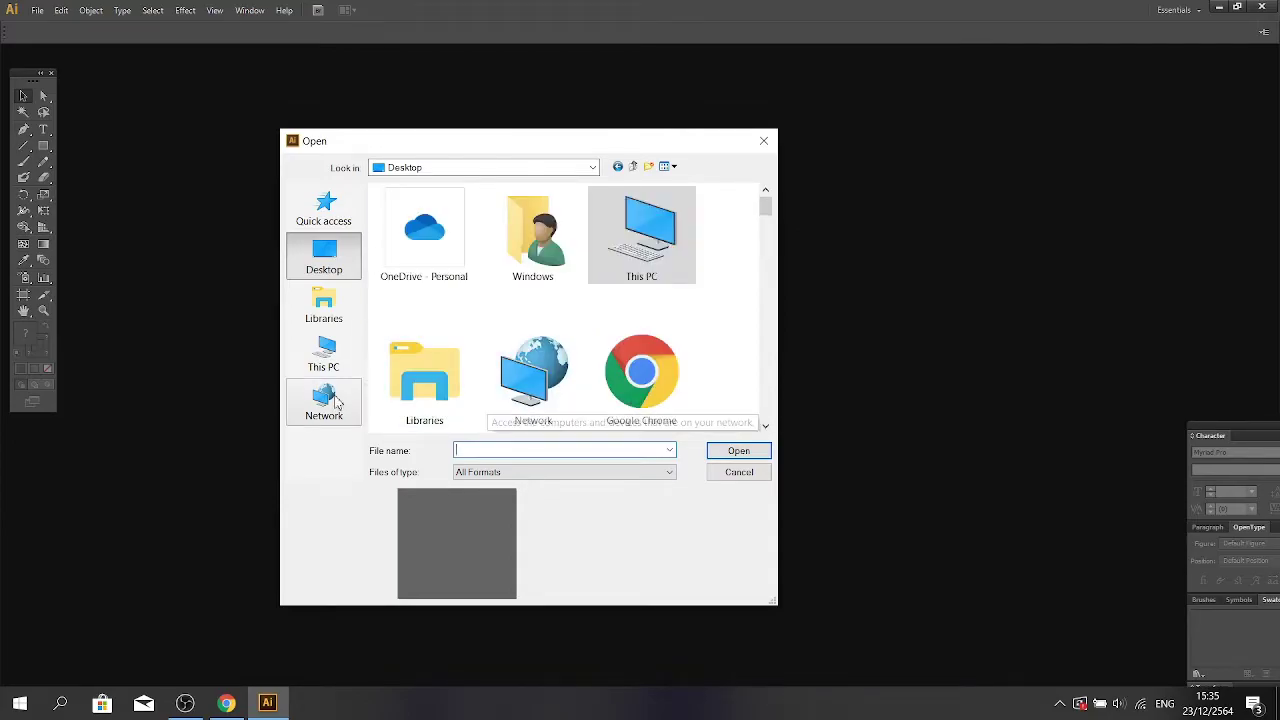
click(328, 358)
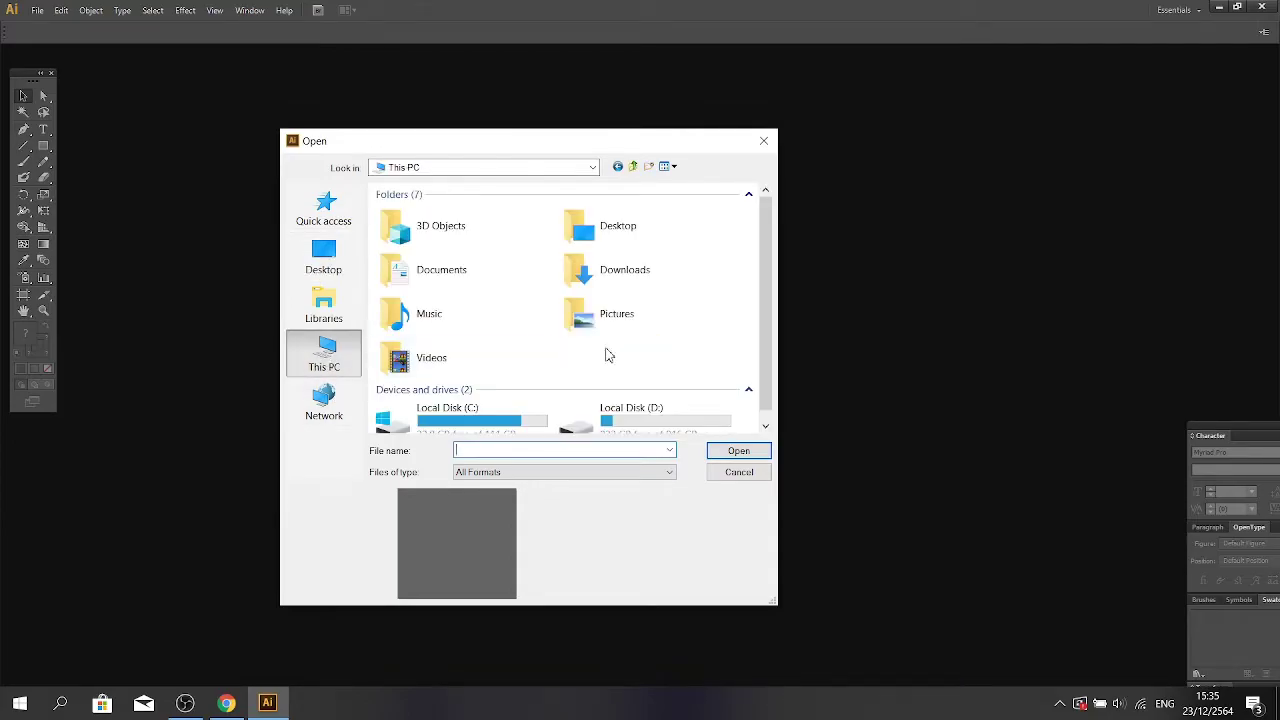
double_click(614, 278)
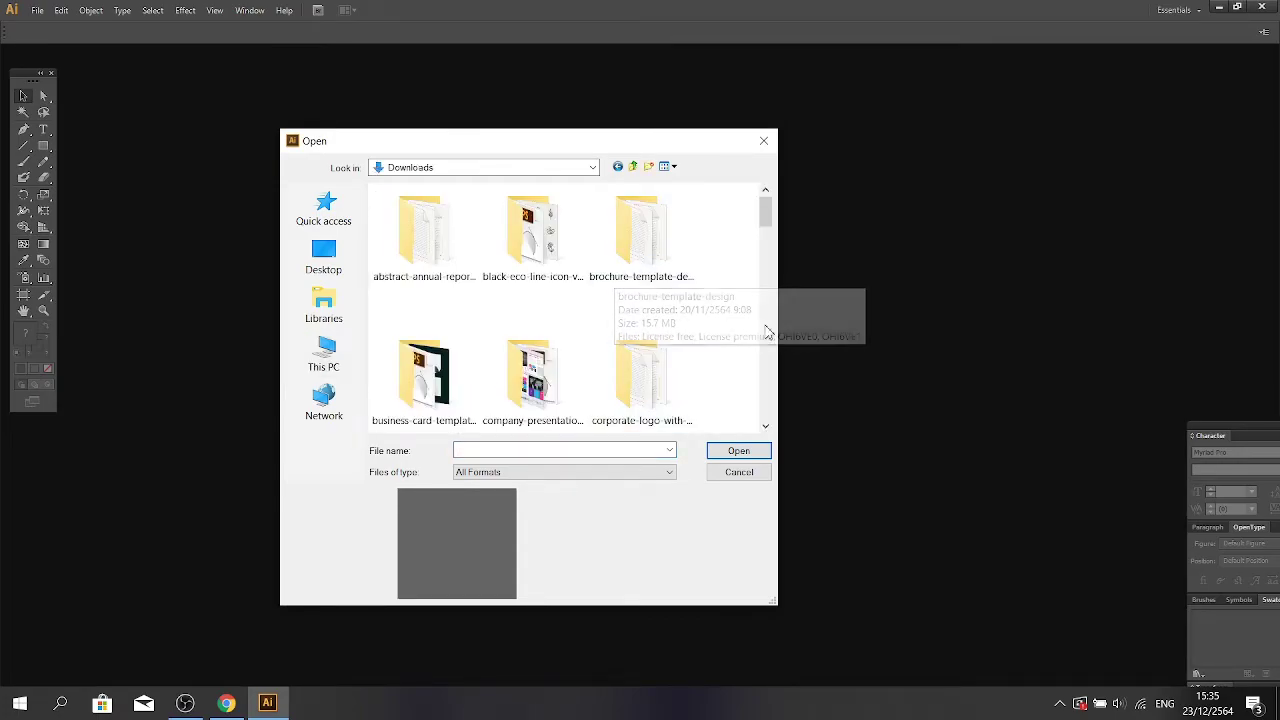
Open the EPS file Traditional_thai_pattern_illustration from its extracted folder, retaining the 9-slice scaling option for symbols
drag(765, 212, 752, 393)
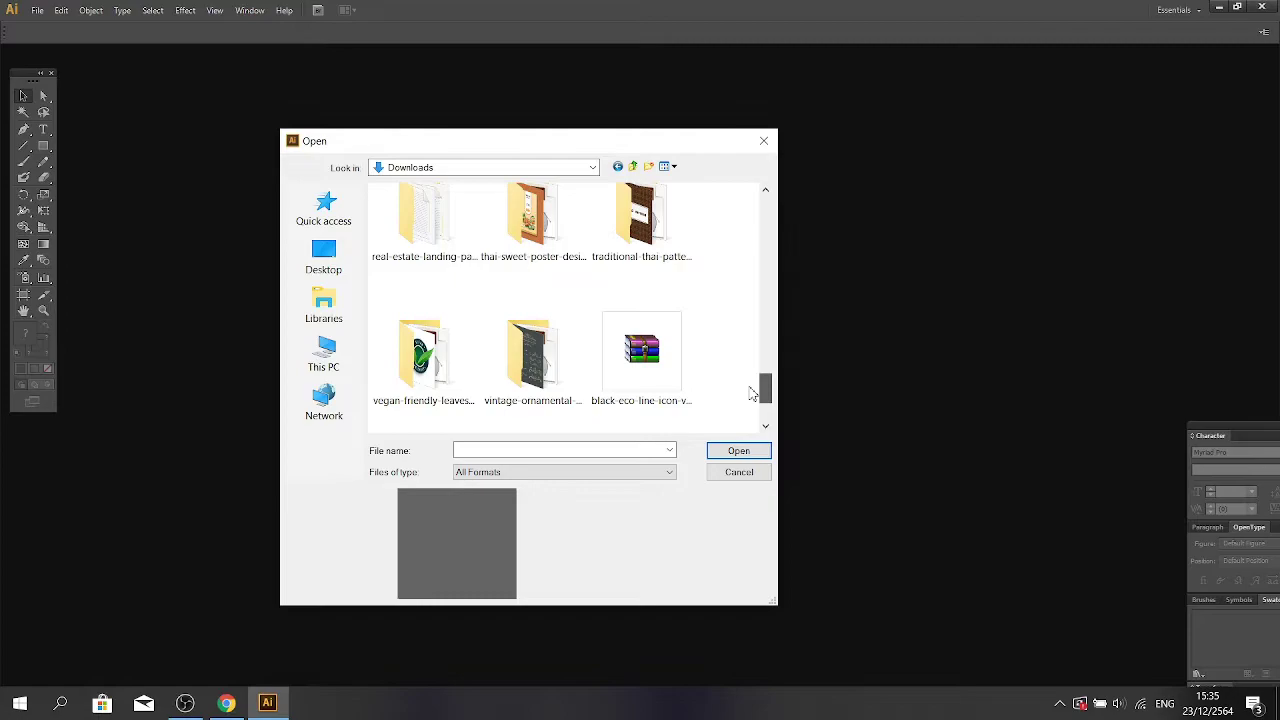
double_click(648, 246)
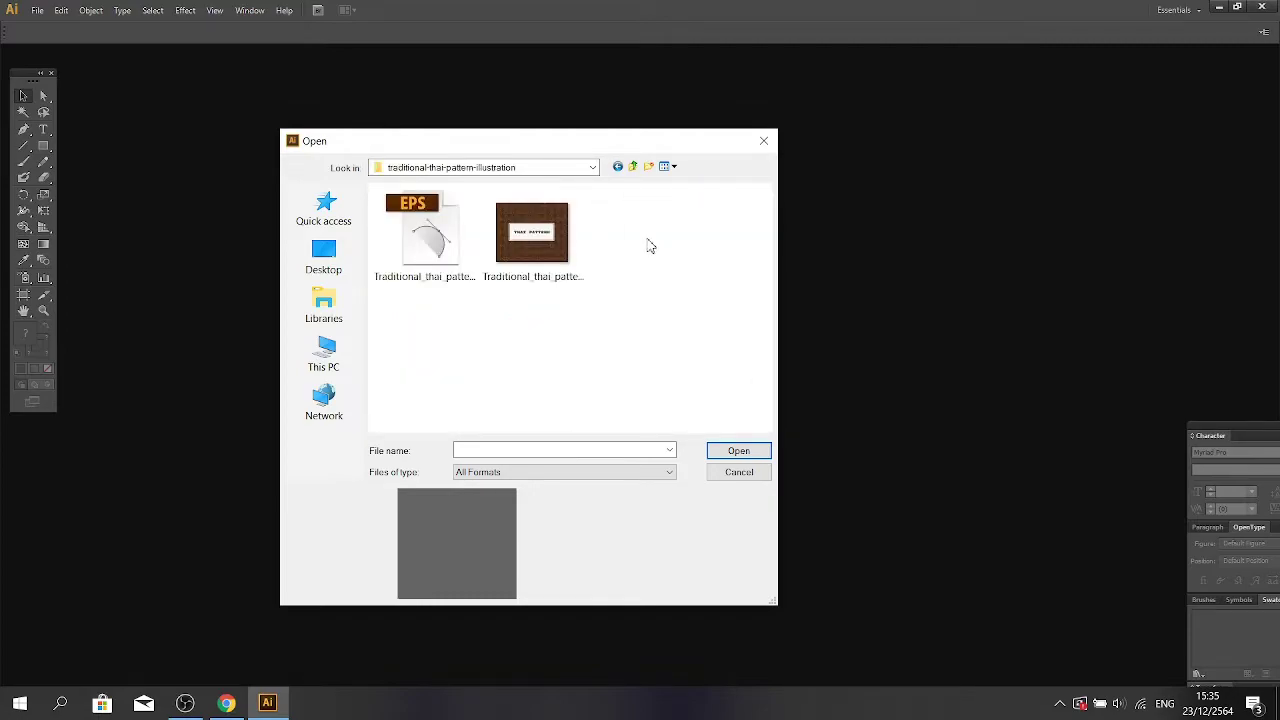
drag(488, 141, 478, 125)
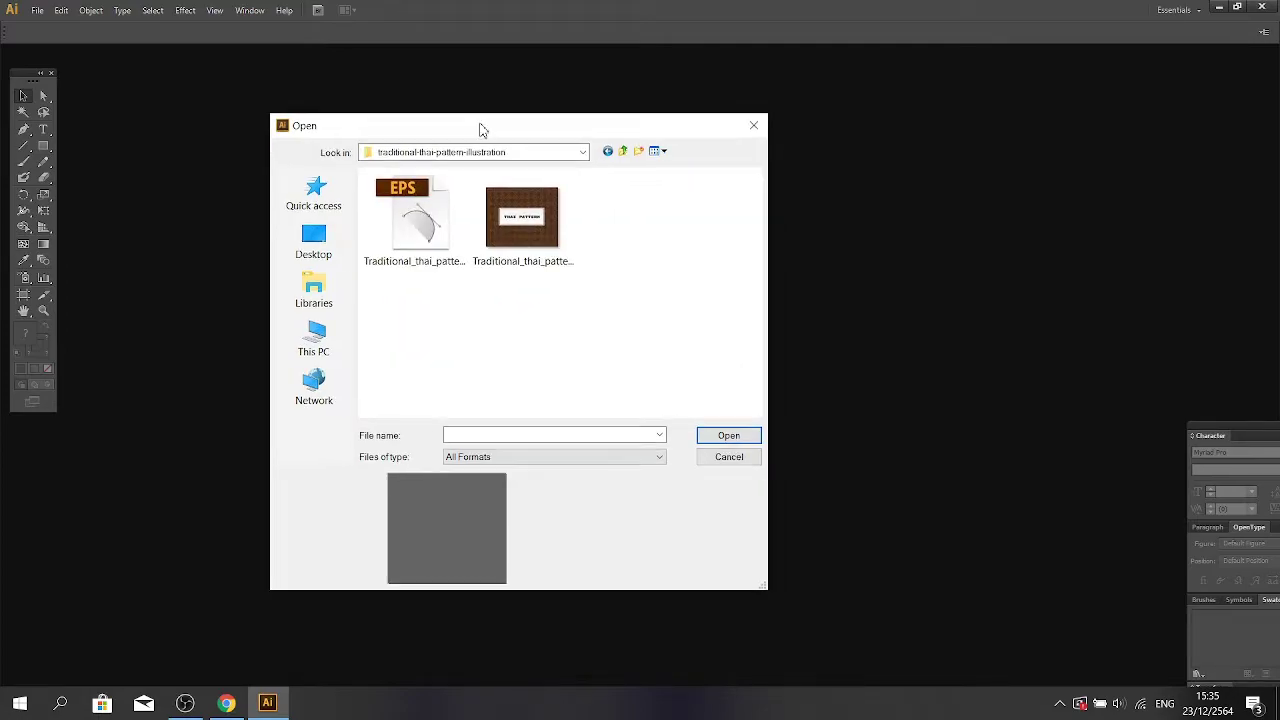
click(421, 198)
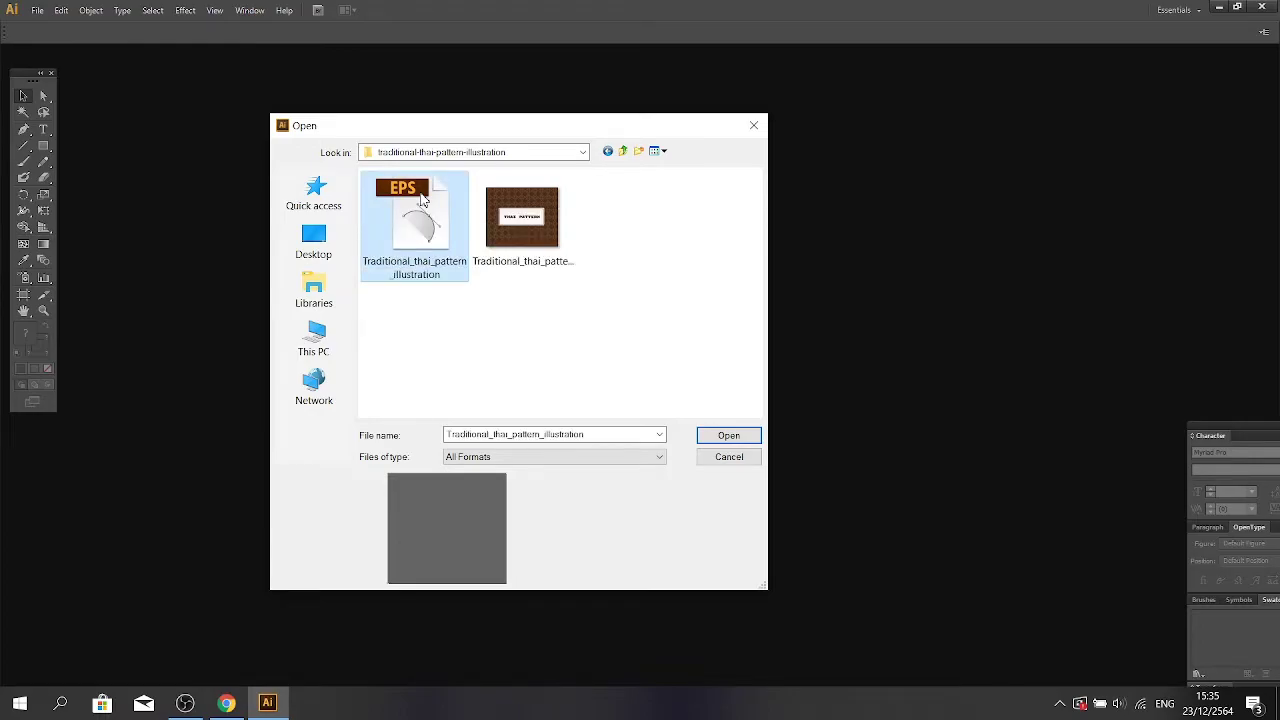
click(731, 438)
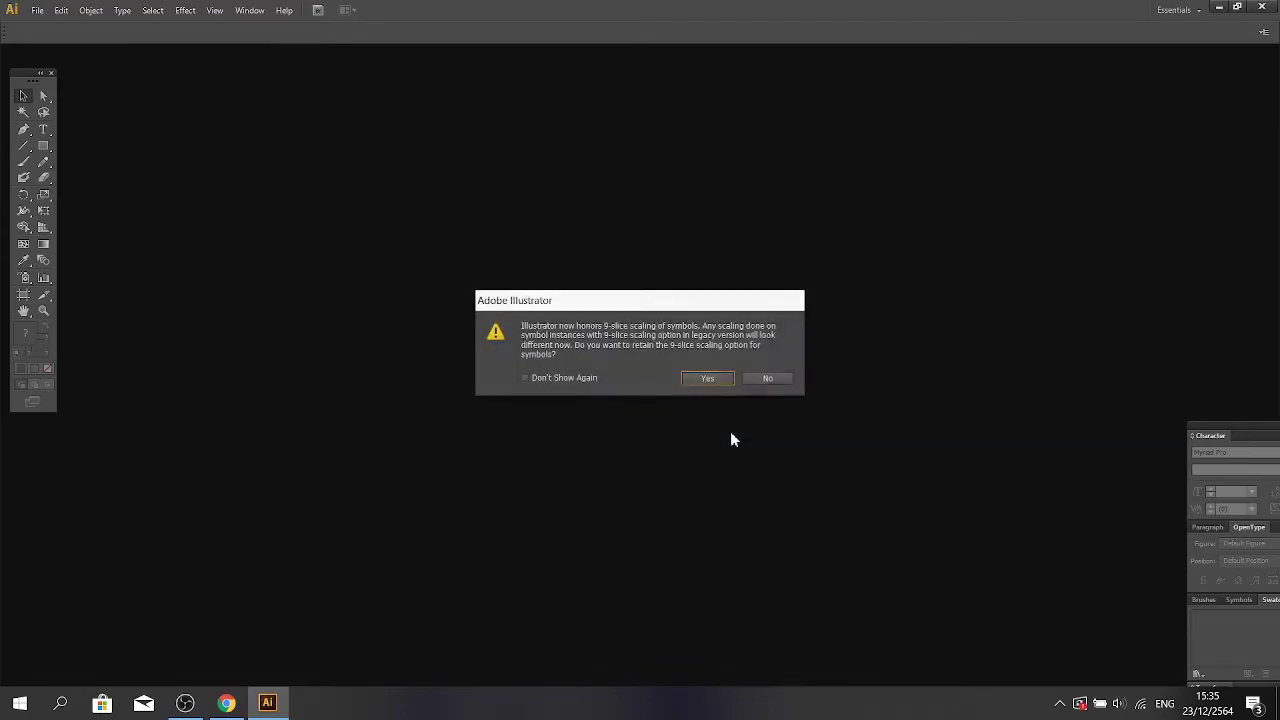
click(714, 379)
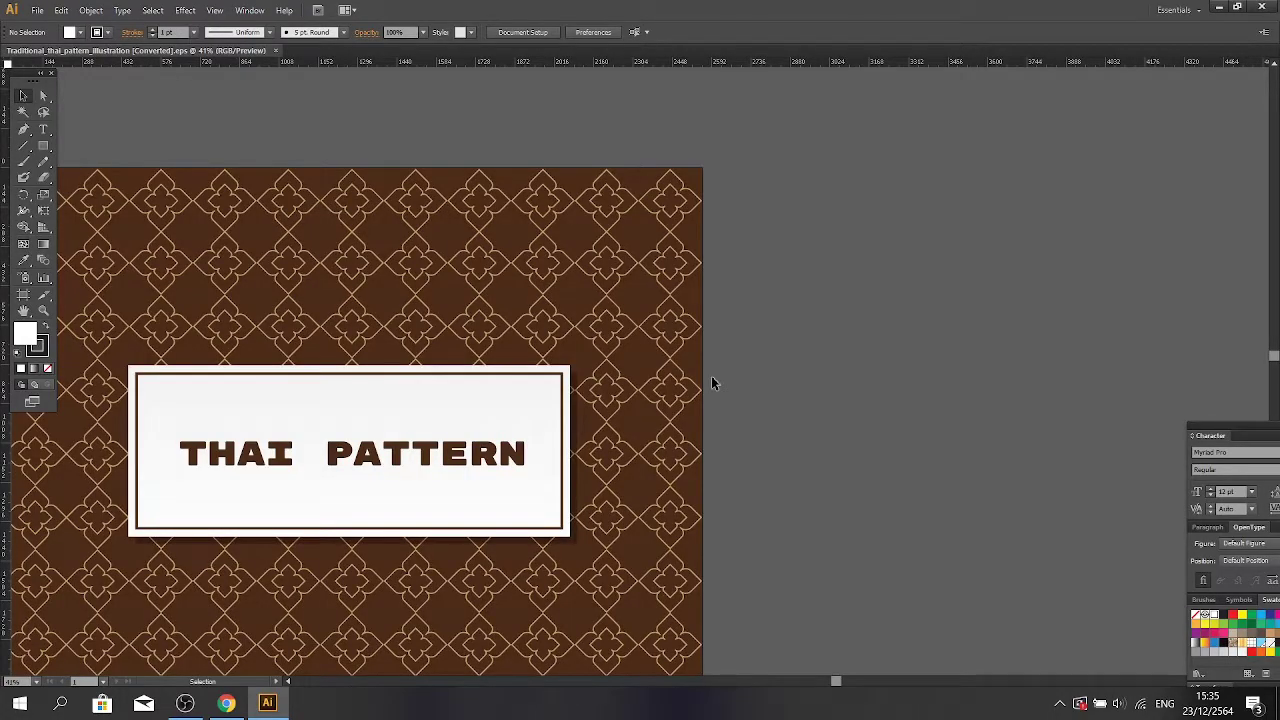
Examine the whole Thai pattern artwork, selecting the brown background and the flower pattern separately to check its parts
click(24, 311)
drag(360, 506, 520, 426)
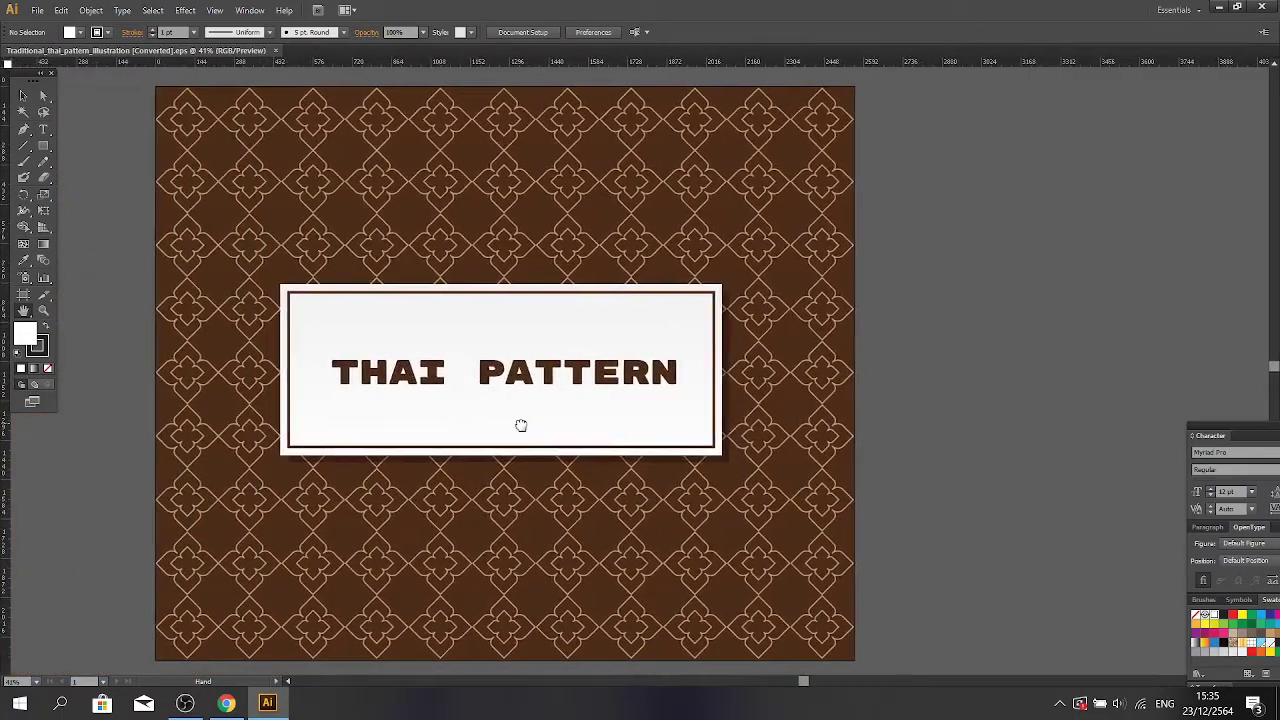
click(43, 316)
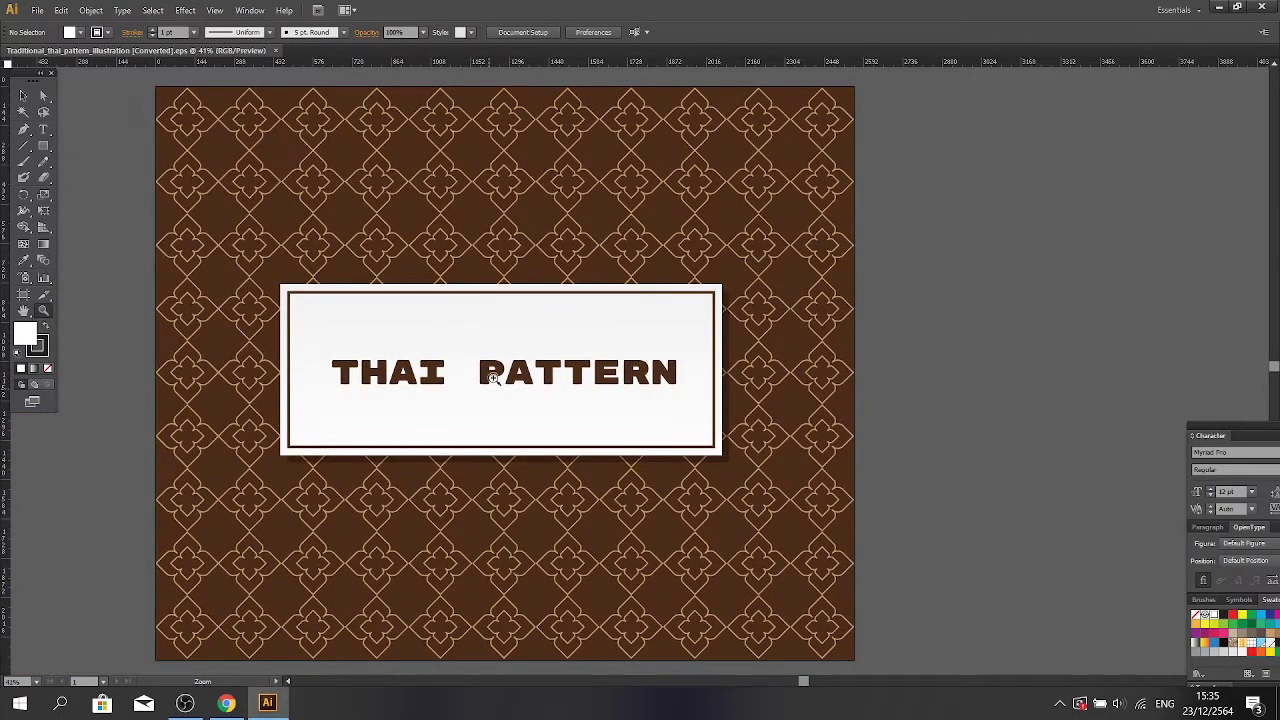
alt+click(480, 368)
click(24, 311)
drag(431, 291, 207, 259)
click(24, 96)
click(358, 172)
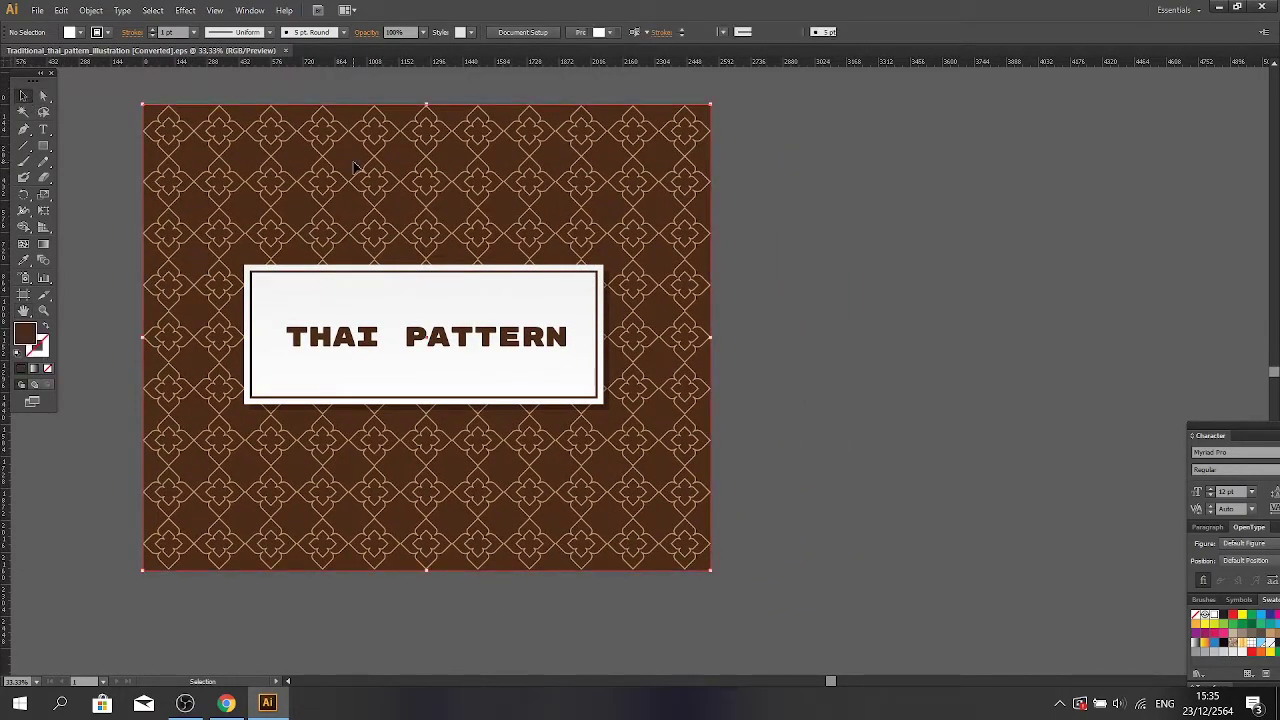
click(800, 437)
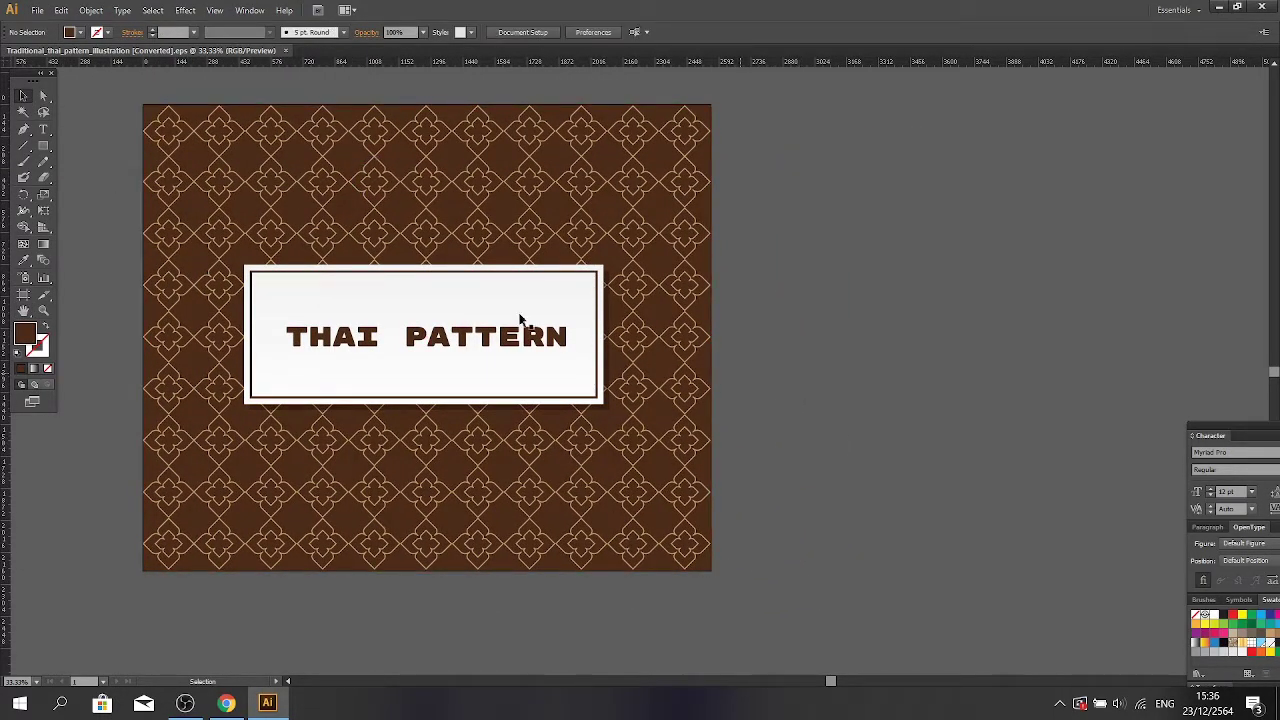
click(230, 226)
click(823, 354)
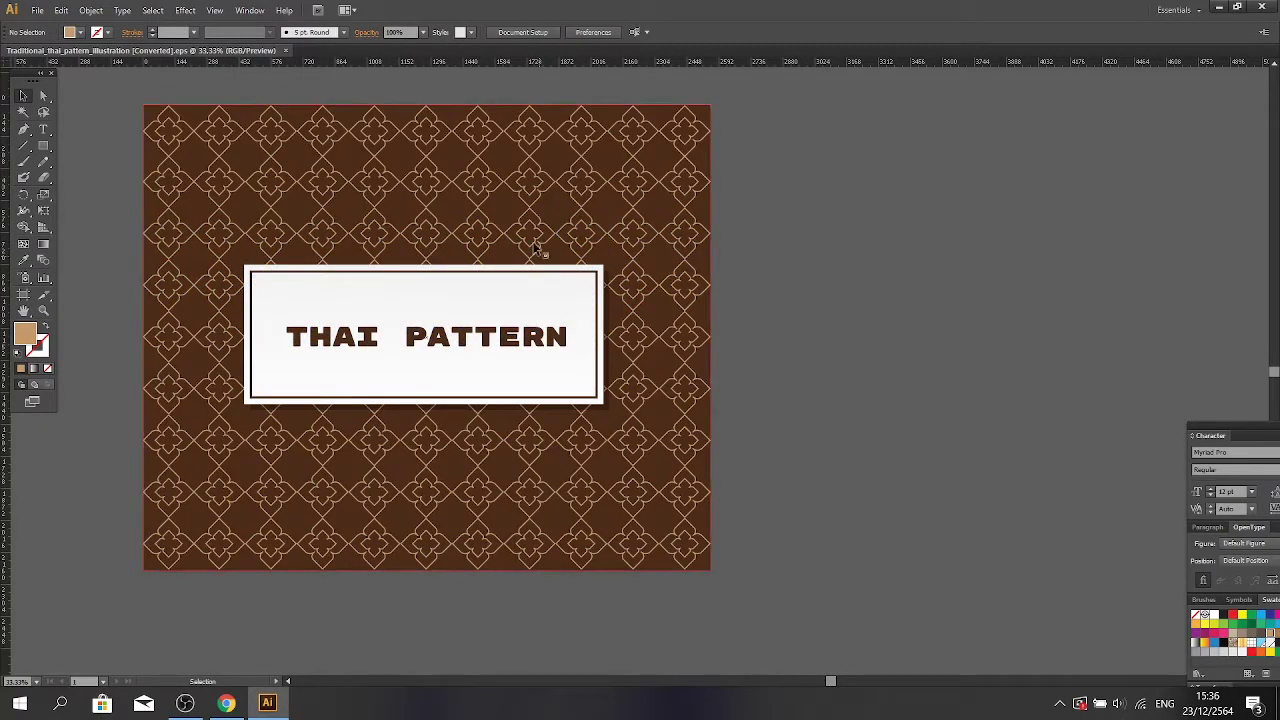
Move the flower pattern group to the right off the brown background, put it back over the artwork and select it again
drag(530, 225, 929, 279)
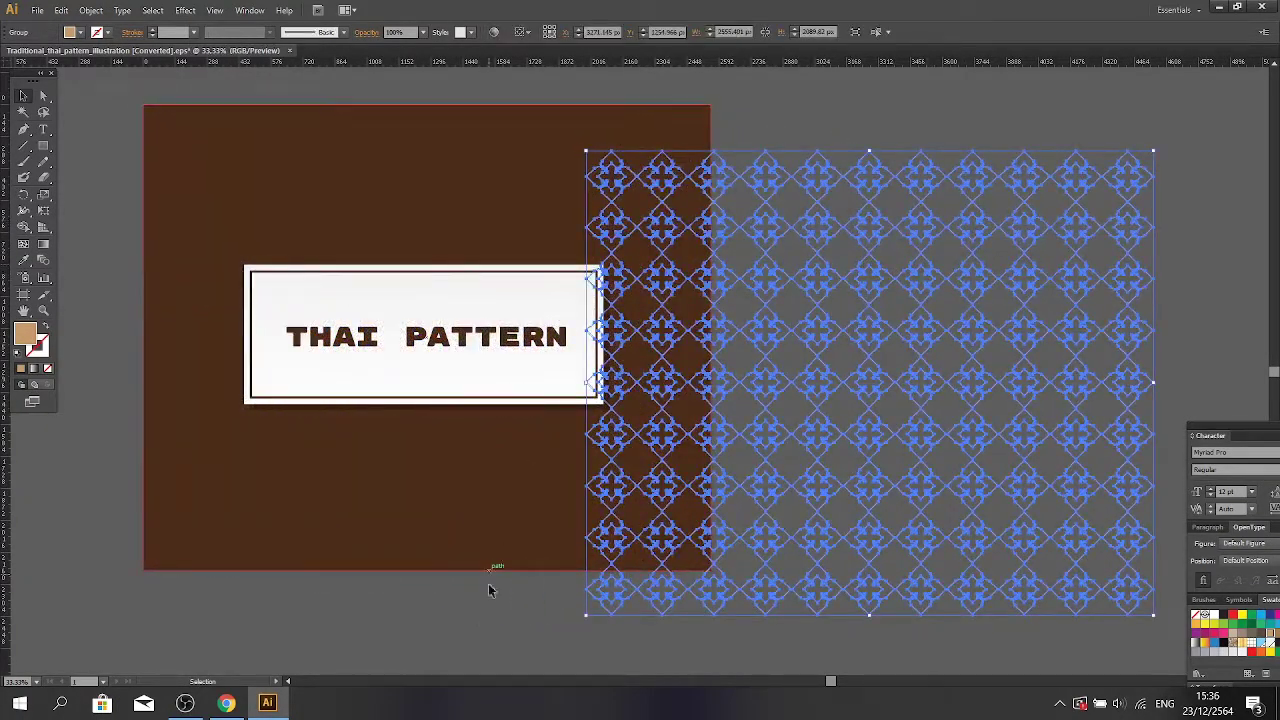
click(514, 636)
drag(818, 298, 373, 241)
click(984, 532)
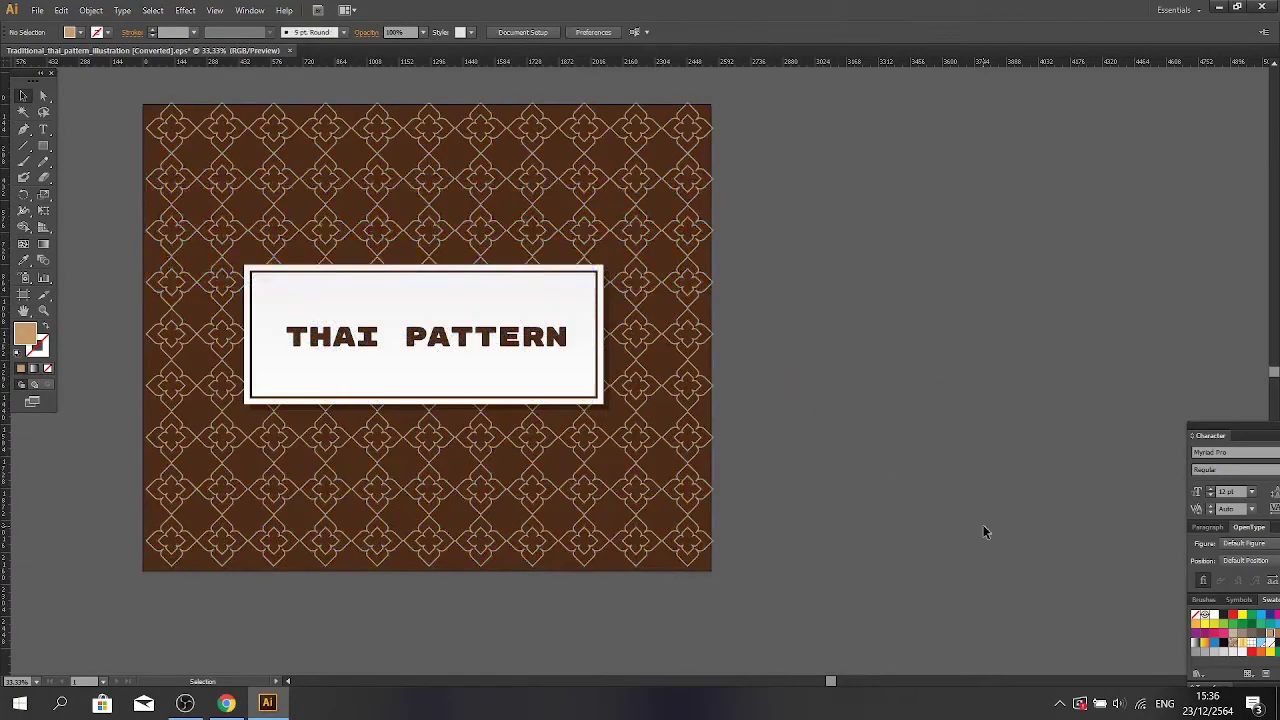
click(662, 280)
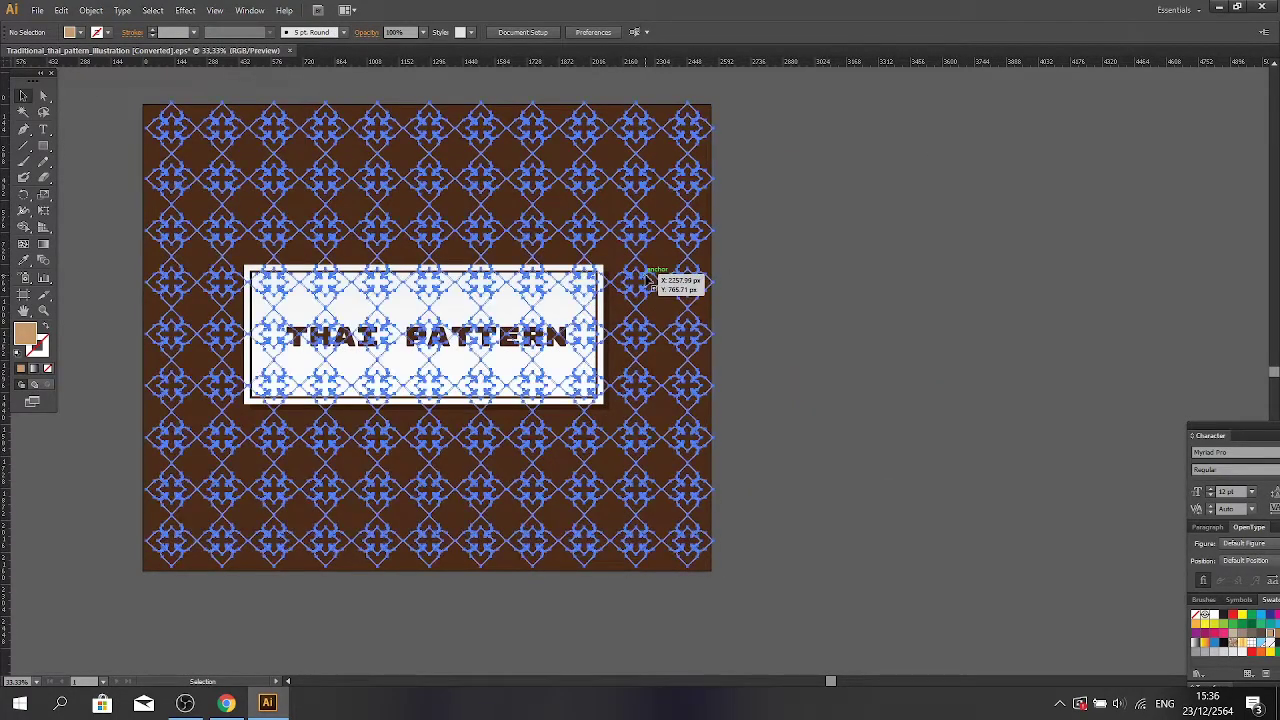
Move the THAI PATTERN label group to the right off the pattern artwork and delete it
click(837, 386)
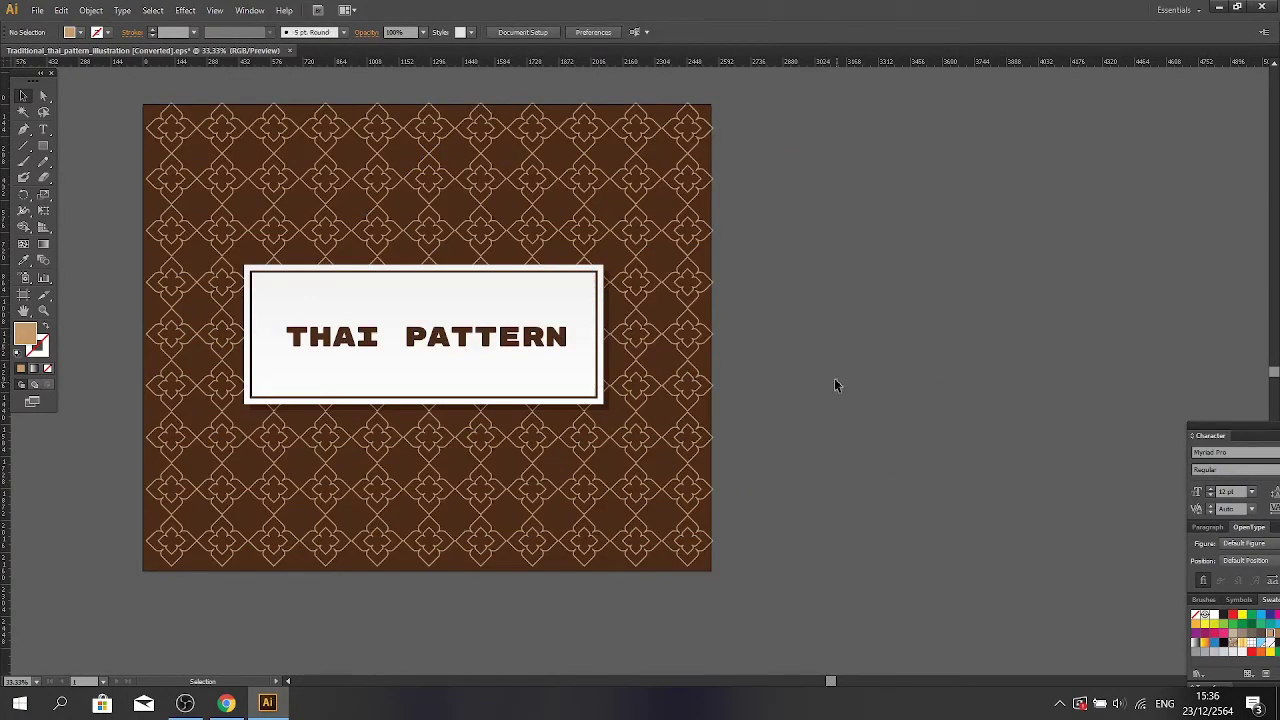
click(488, 337)
drag(488, 337, 910, 352)
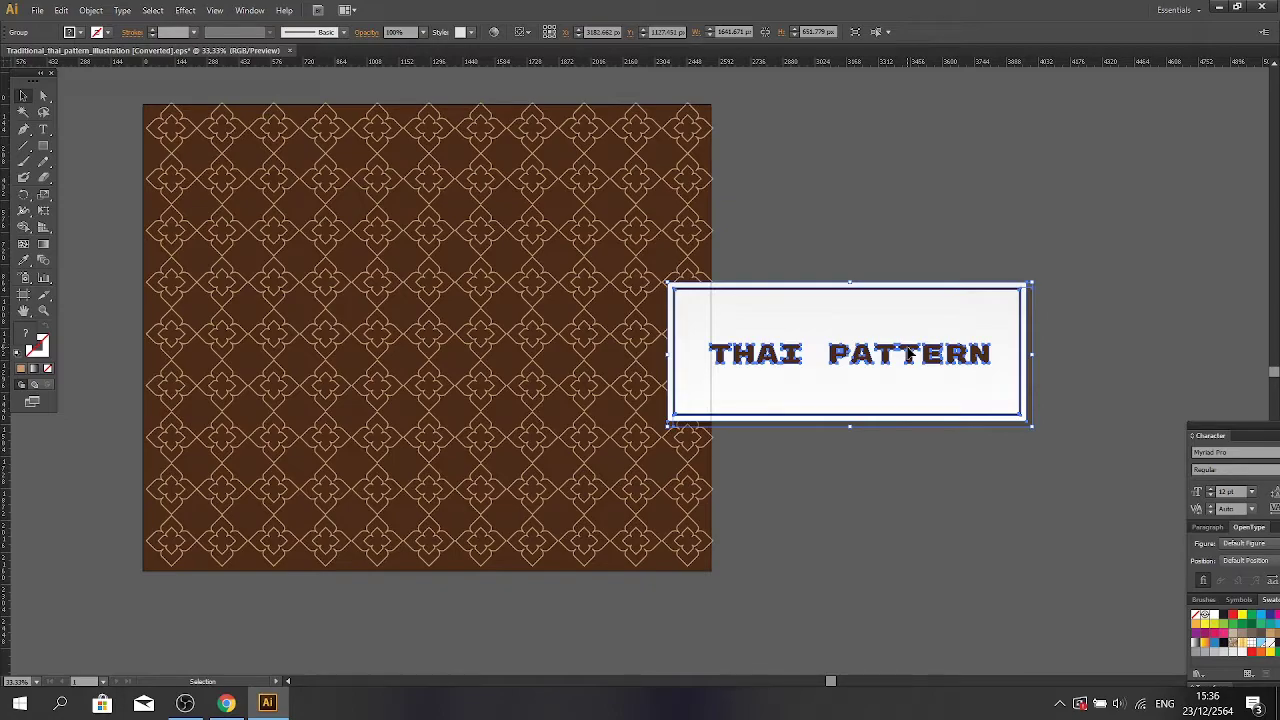
key(Delete)
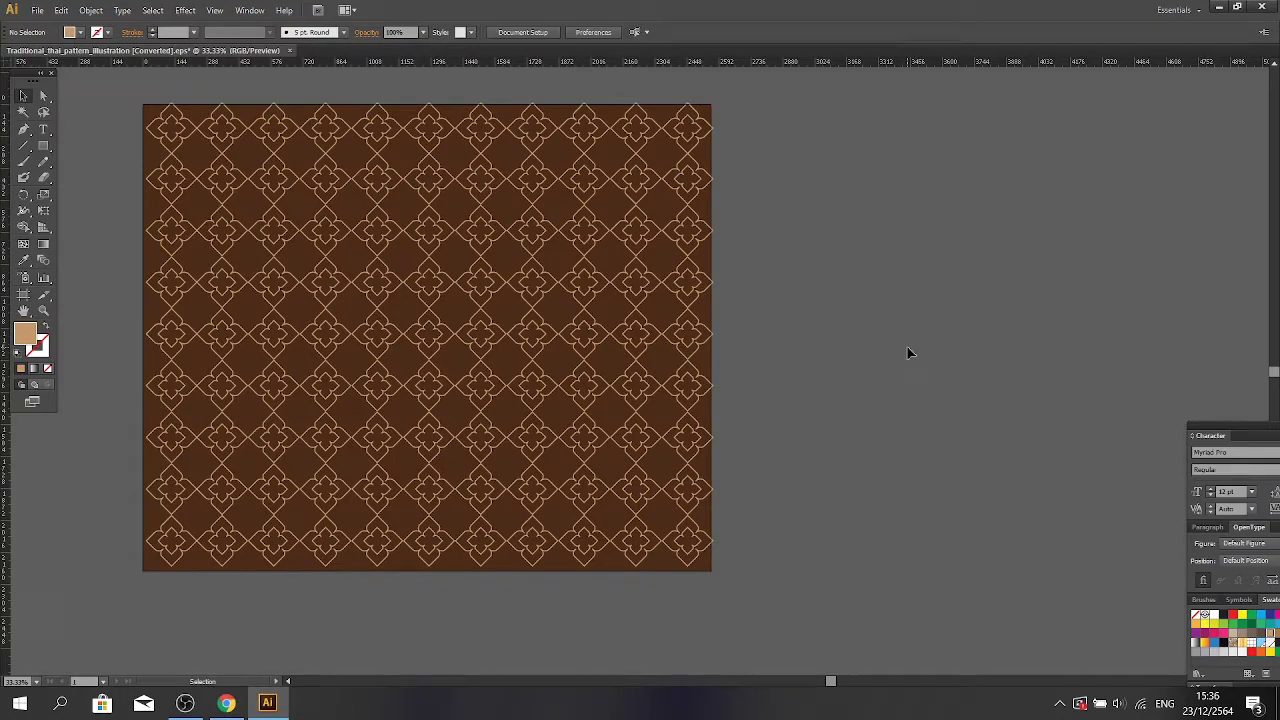
Open the EPS file v968-40 from the black-eco-line-icon-vector-set folder in Downloads
click(37, 10)
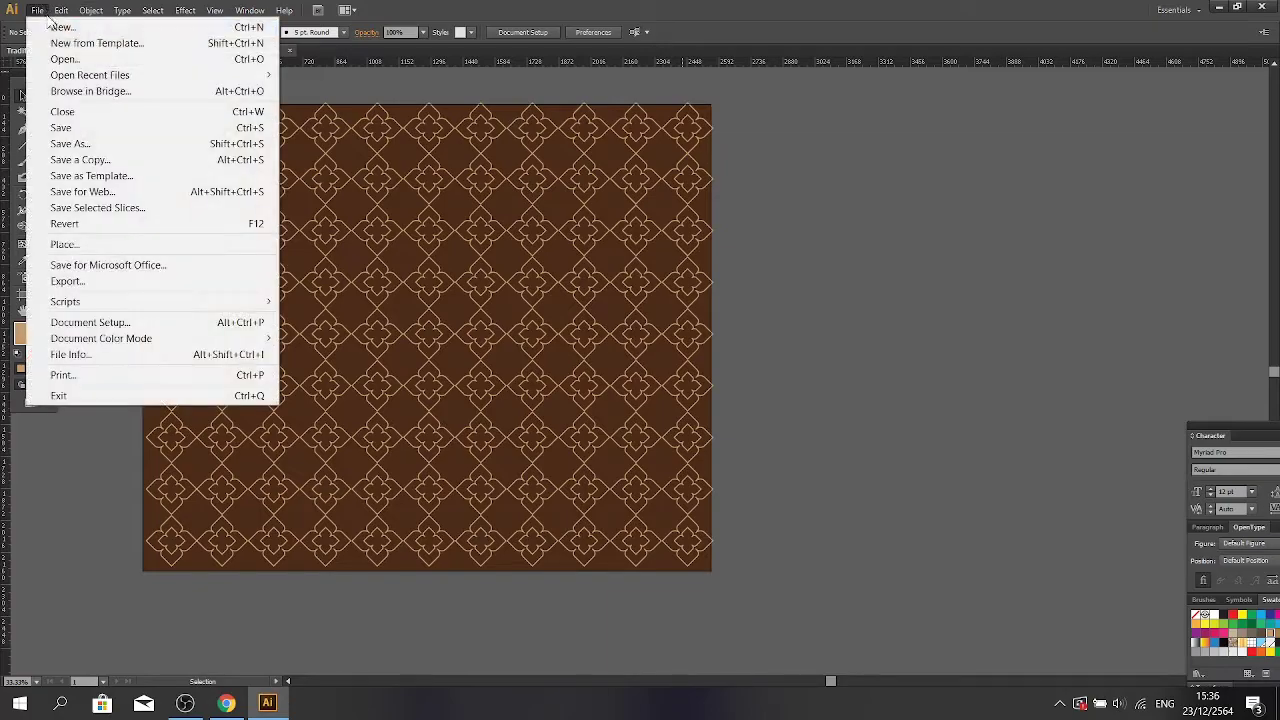
click(65, 59)
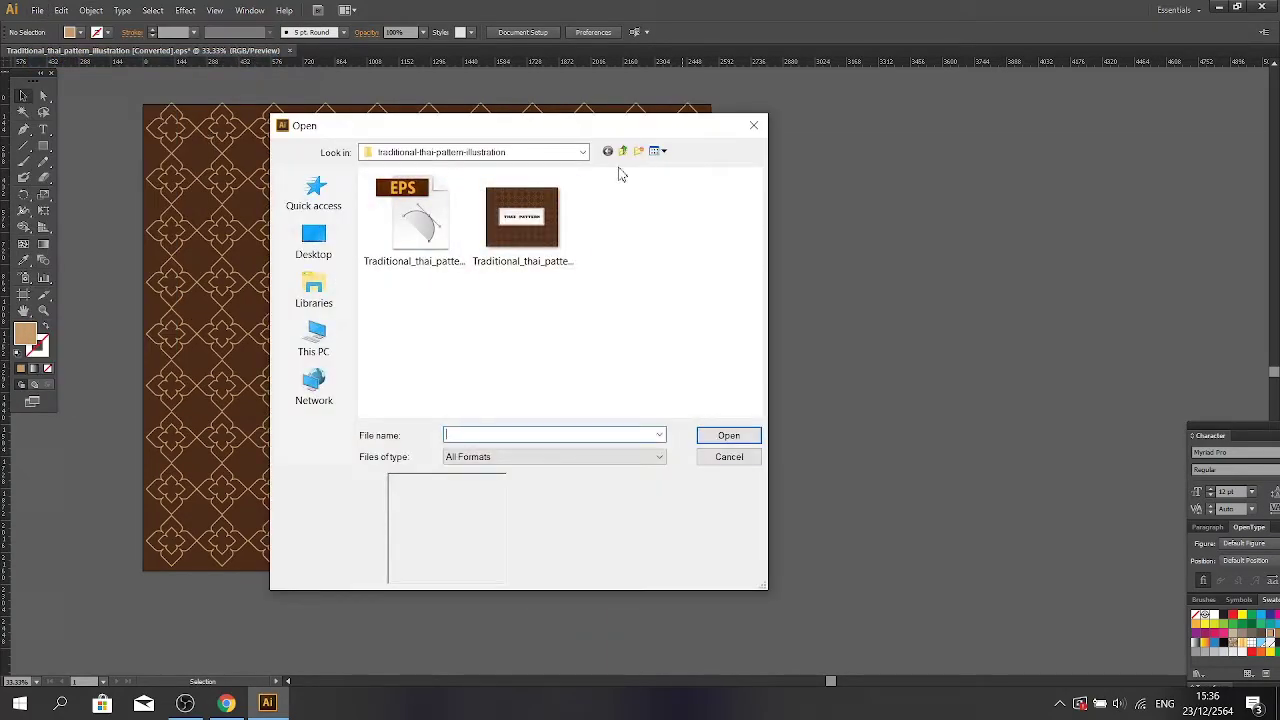
click(622, 151)
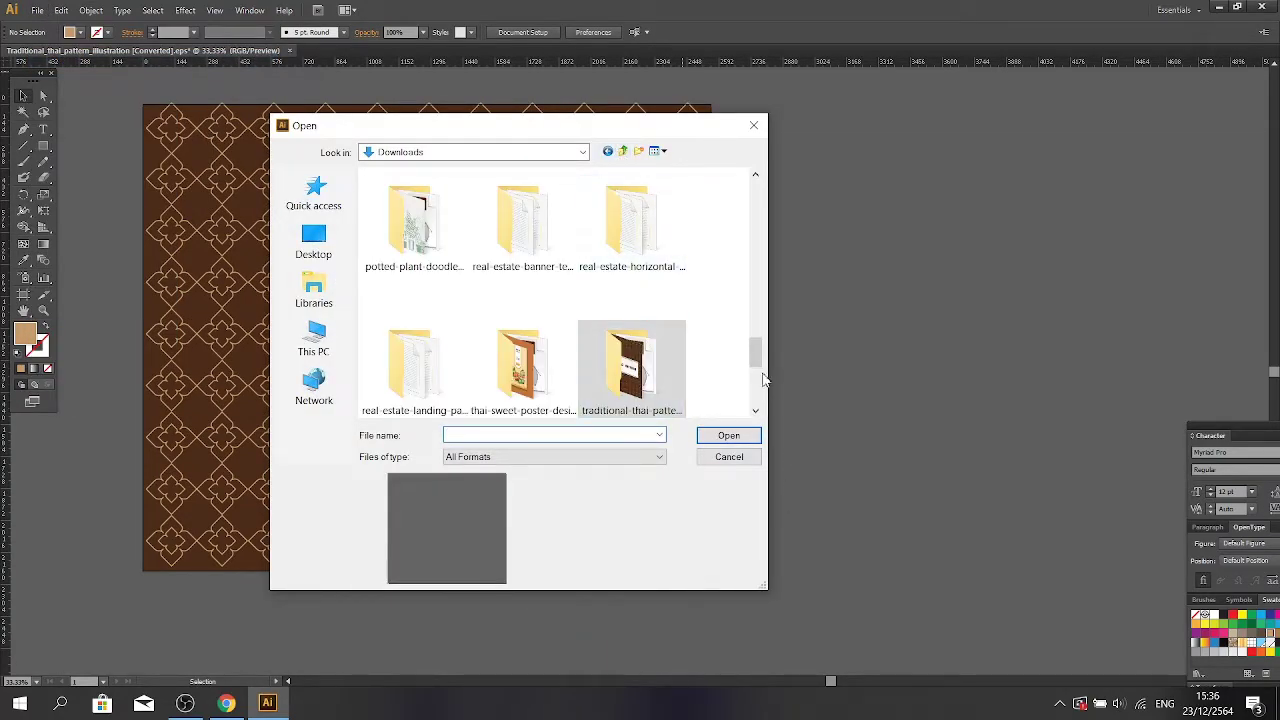
drag(755, 355, 736, 196)
double_click(522, 240)
click(395, 235)
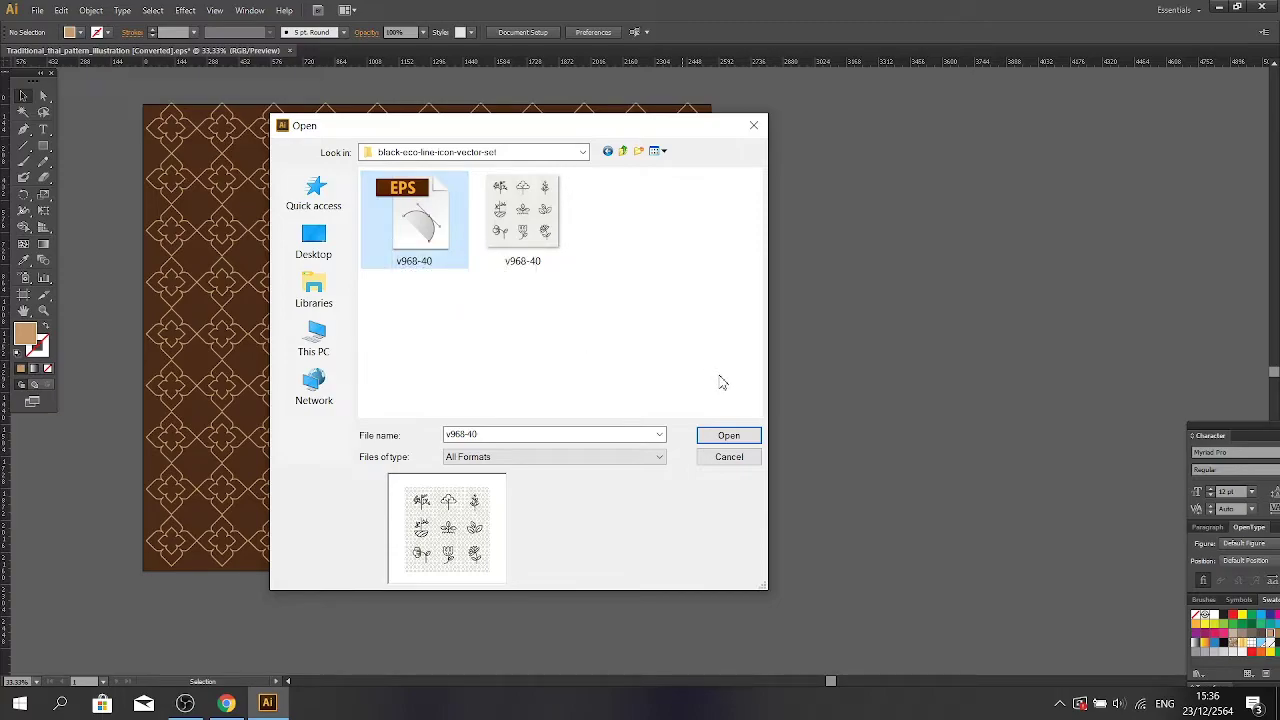
click(729, 440)
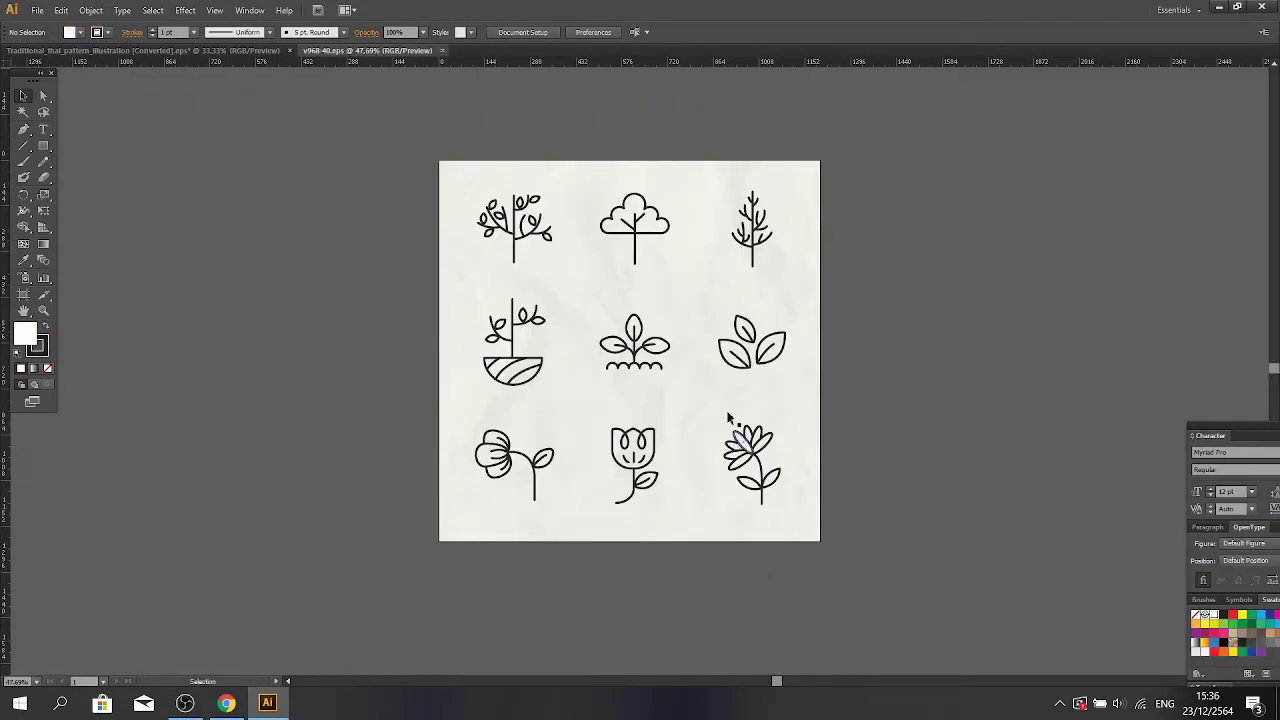
Move the paper texture background behind the plant icons to the left and delete it
click(635, 234)
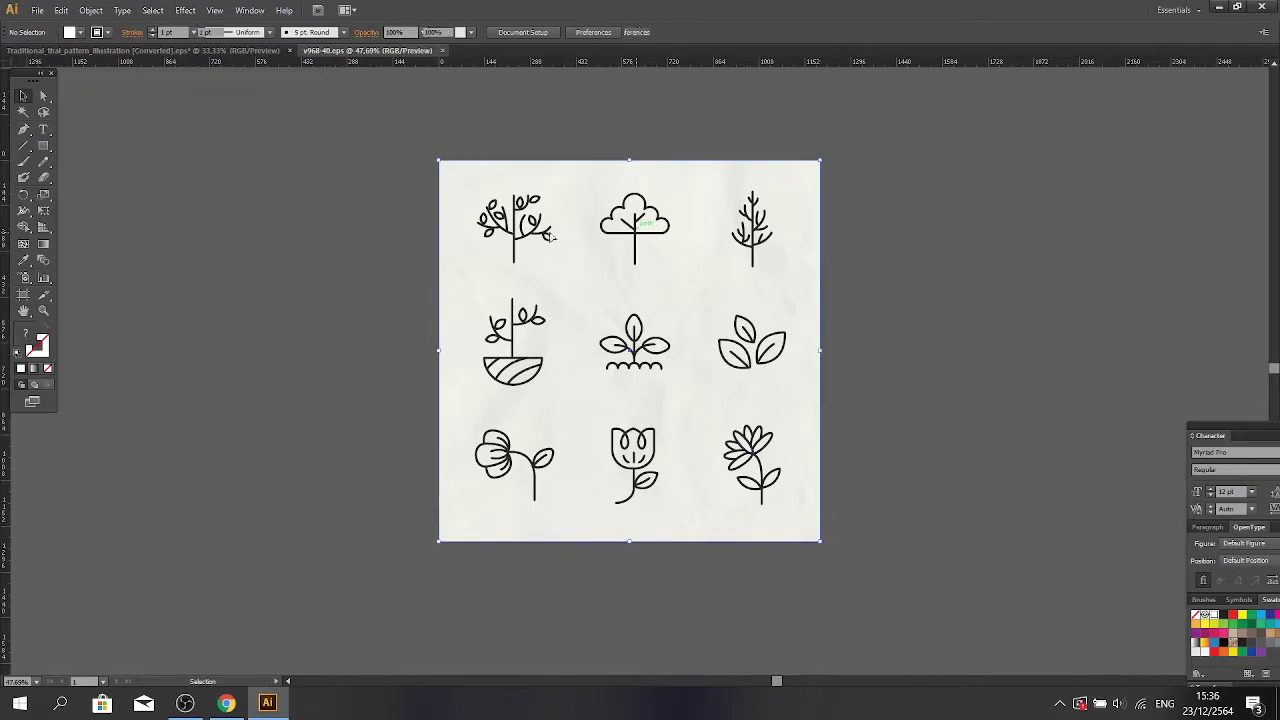
drag(550, 236, 451, 240)
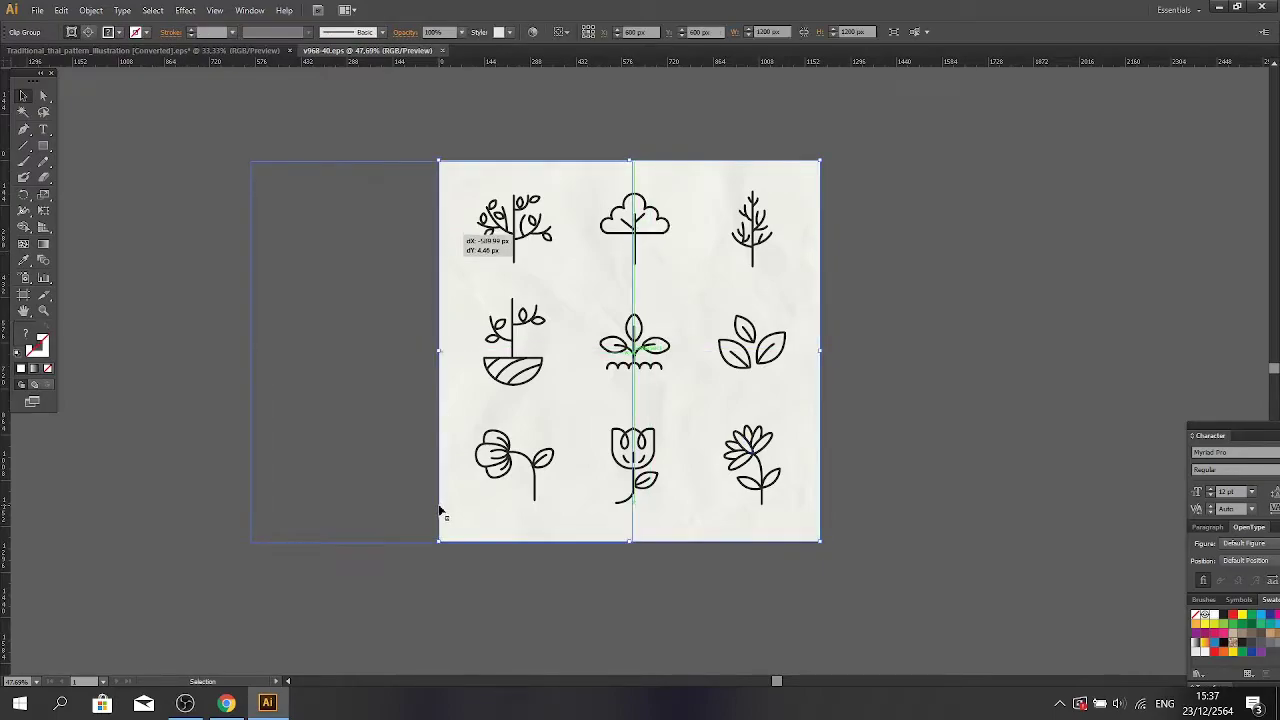
drag(440, 511, 442, 512)
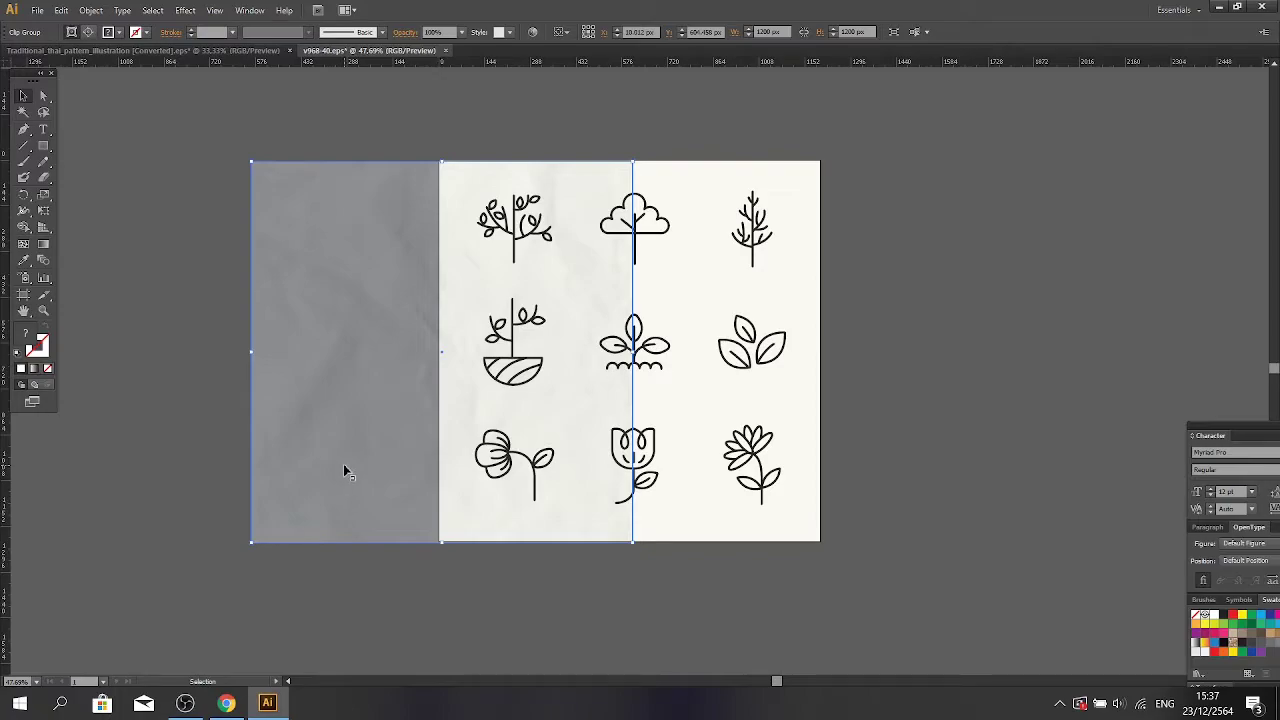
key(Delete)
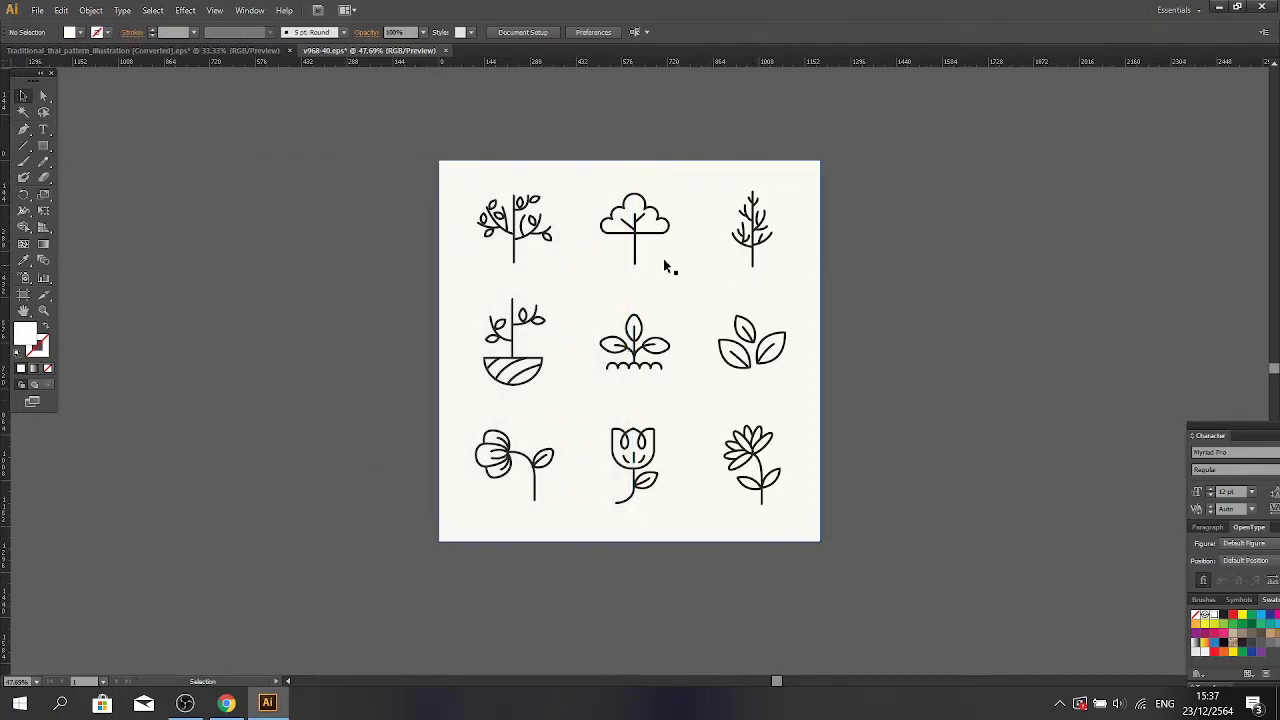
Select several plant icons one at a time to check which ones are separate groups
click(636, 236)
click(972, 476)
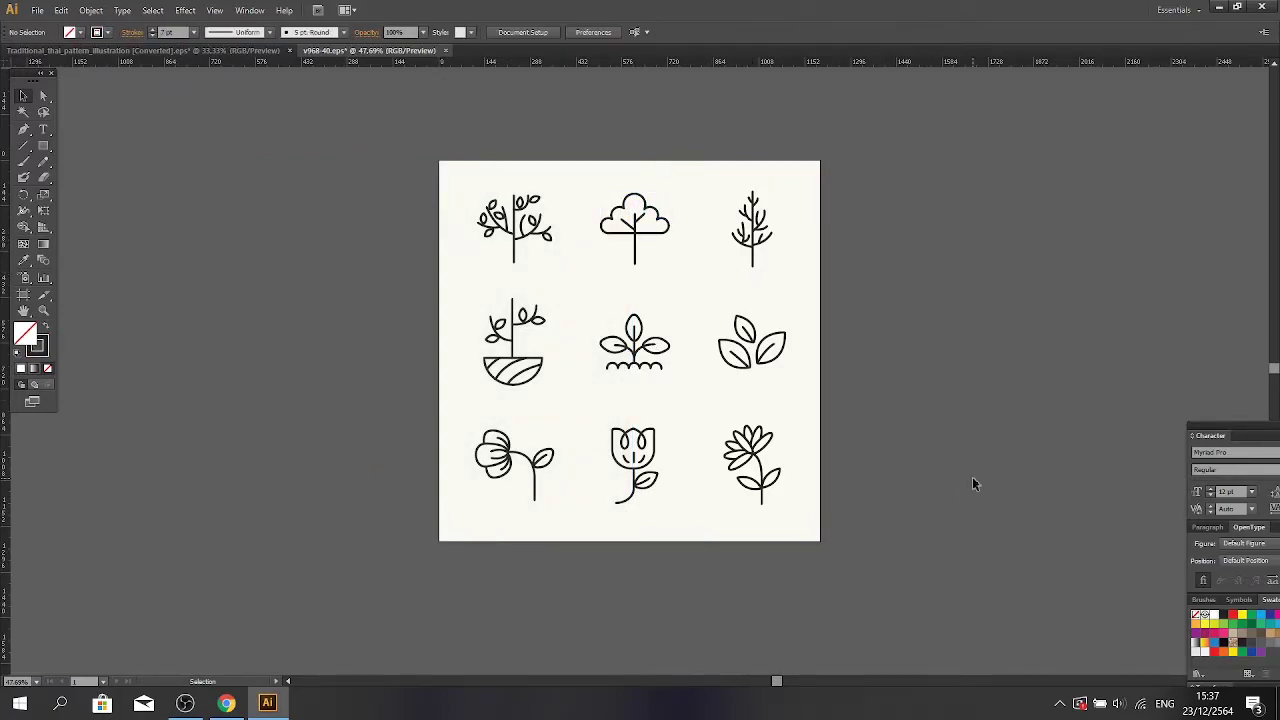
click(515, 215)
click(648, 238)
click(681, 409)
click(750, 372)
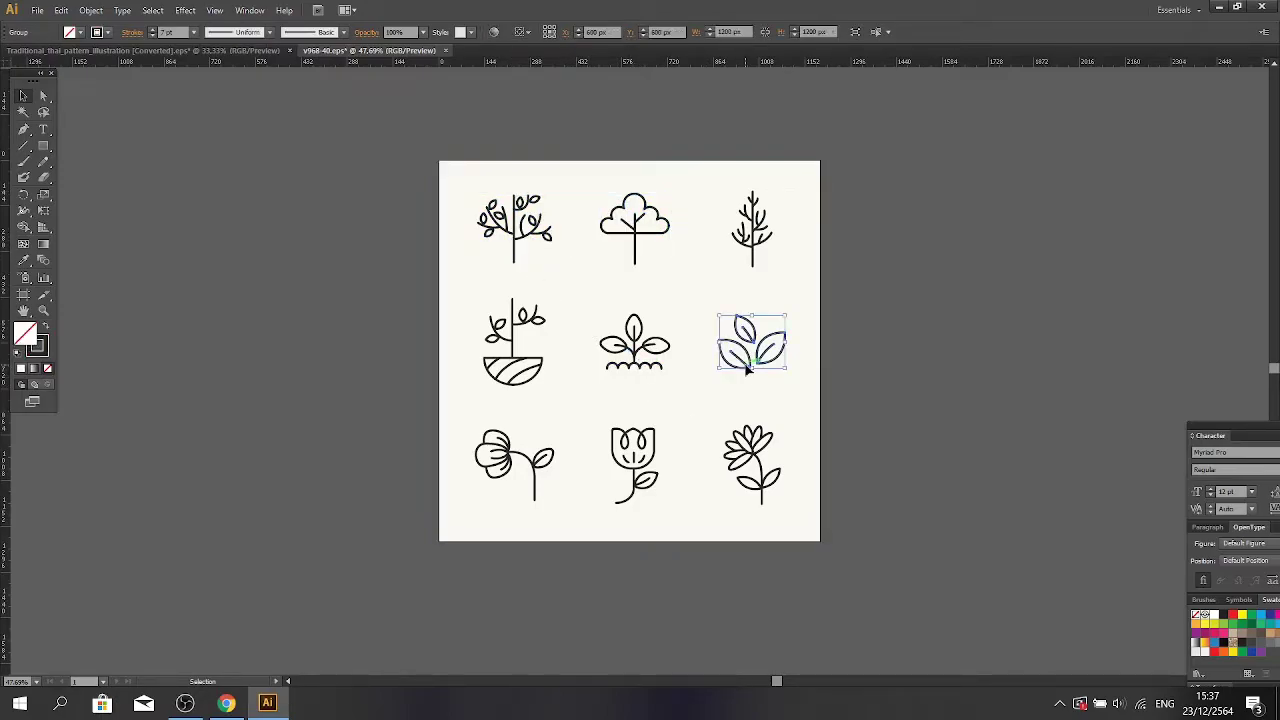
click(945, 446)
click(752, 462)
click(513, 453)
click(517, 325)
Copy the leafy tree icon into the Thai pattern document and place it to the right of the artwork, enlarged to about 537 px wide
click(535, 233)
key(a)
key(v)
key(a)
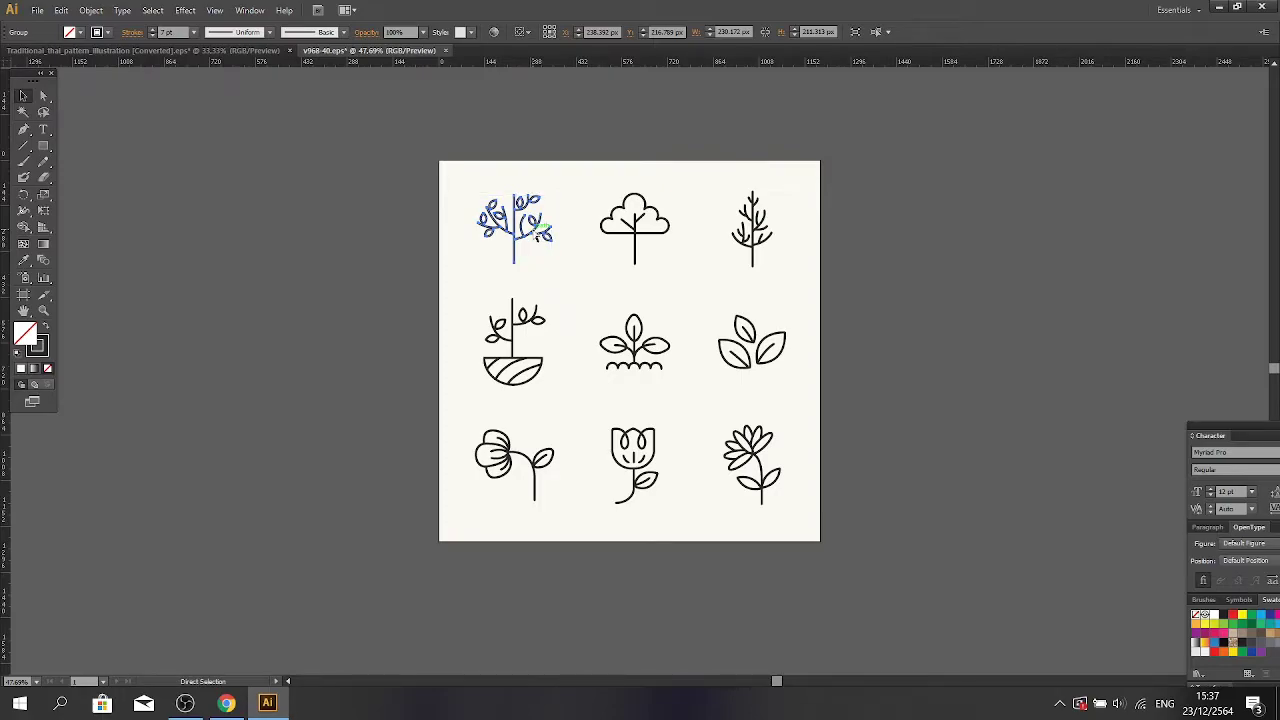
key(v)
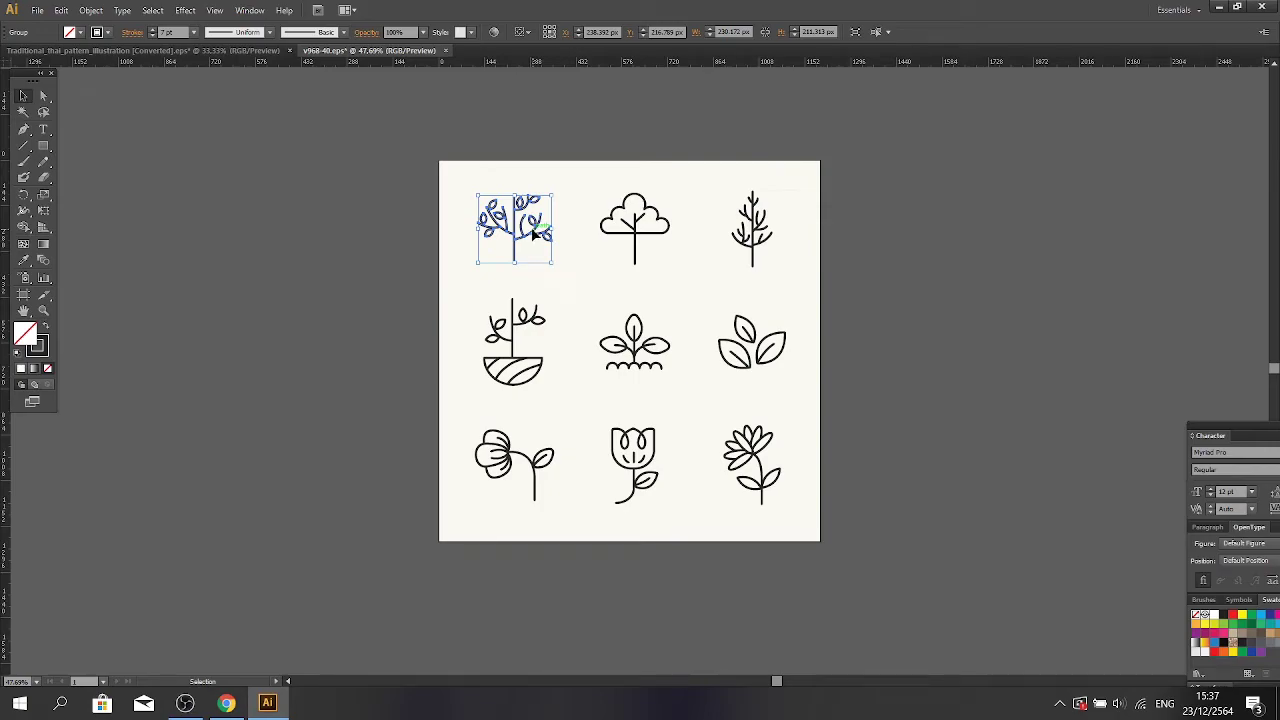
click(100, 50)
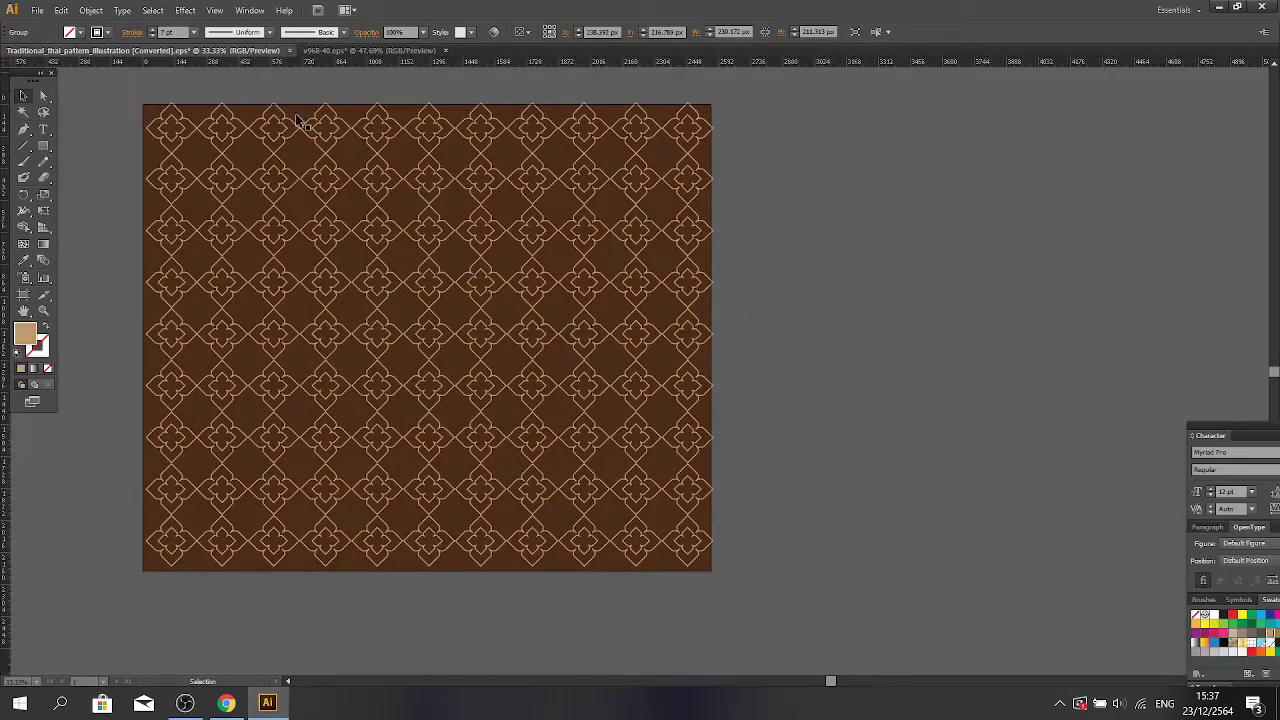
key(ctrl+shift+a)
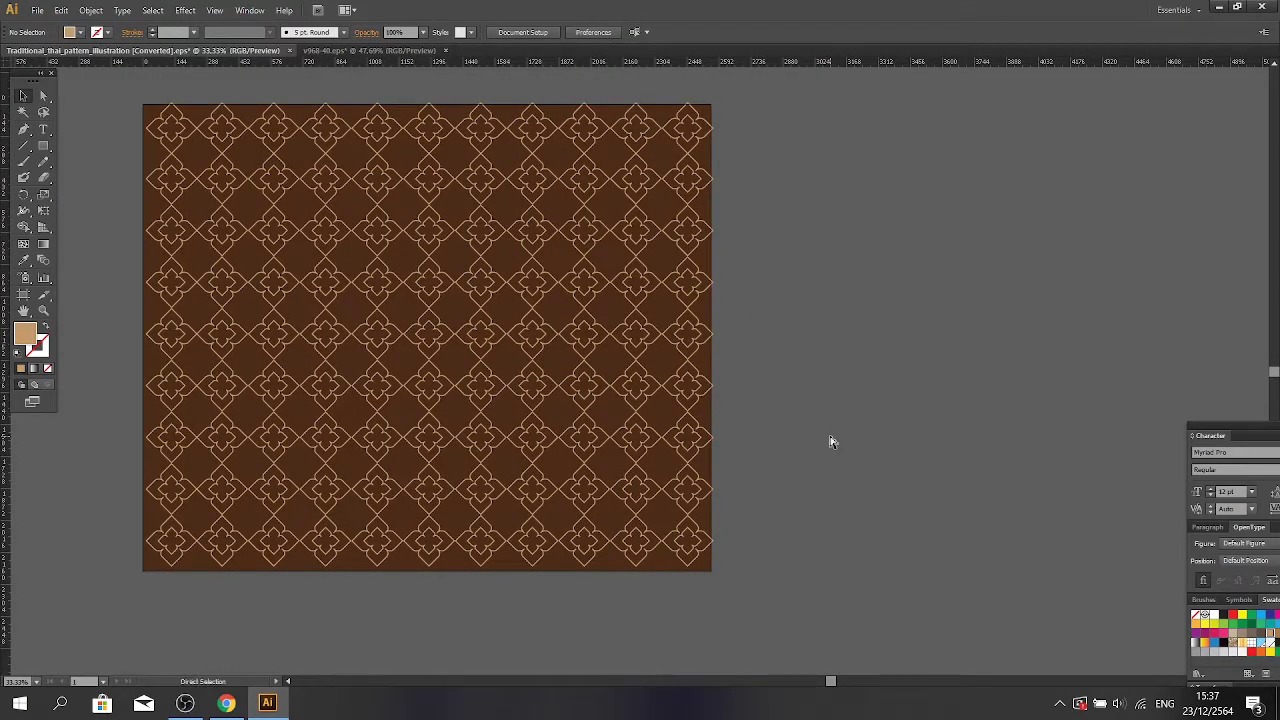
key(ctrl+v)
mouse_move(645, 372)
mouse_down()
mouse_move(429, 323)
mouse_move(866, 368)
mouse_move(868, 443)
mouse_up()
click(875, 468)
click(870, 370)
click(870, 560)
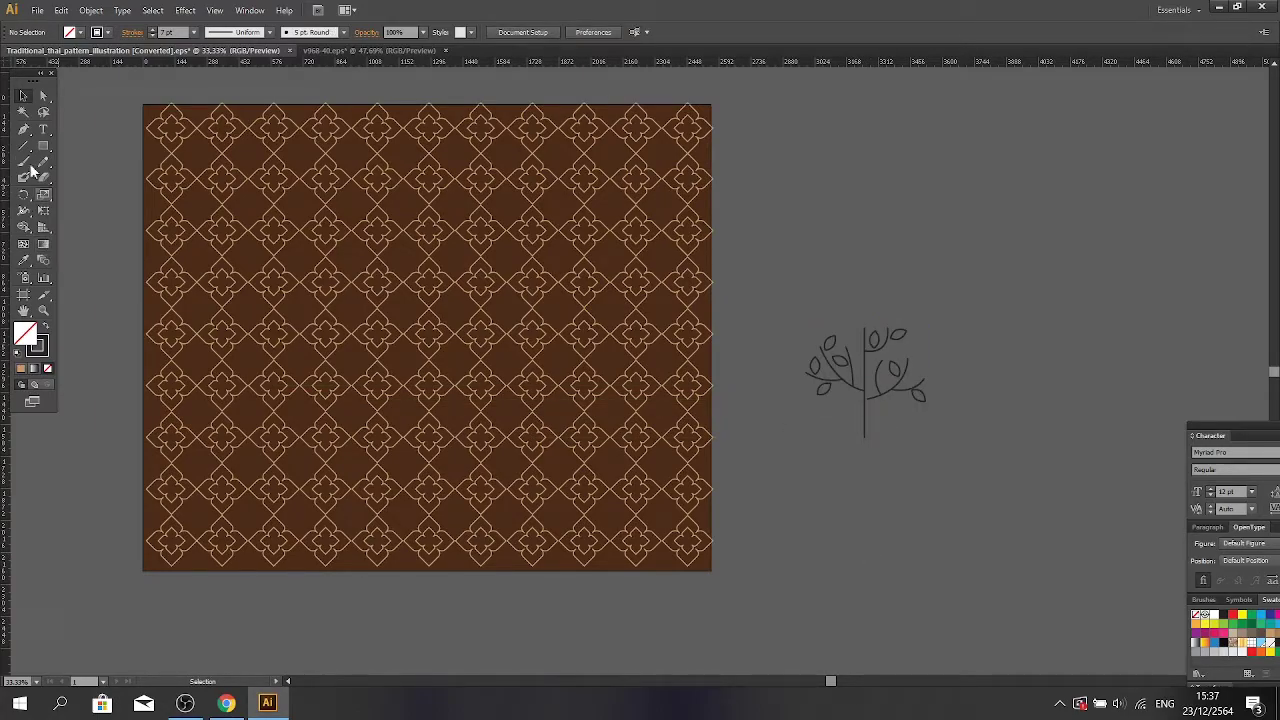
Draw a square about 794 px wide with the default white fill and black stroke, and move it to the middle of the pattern
drag(43, 146, 115, 152)
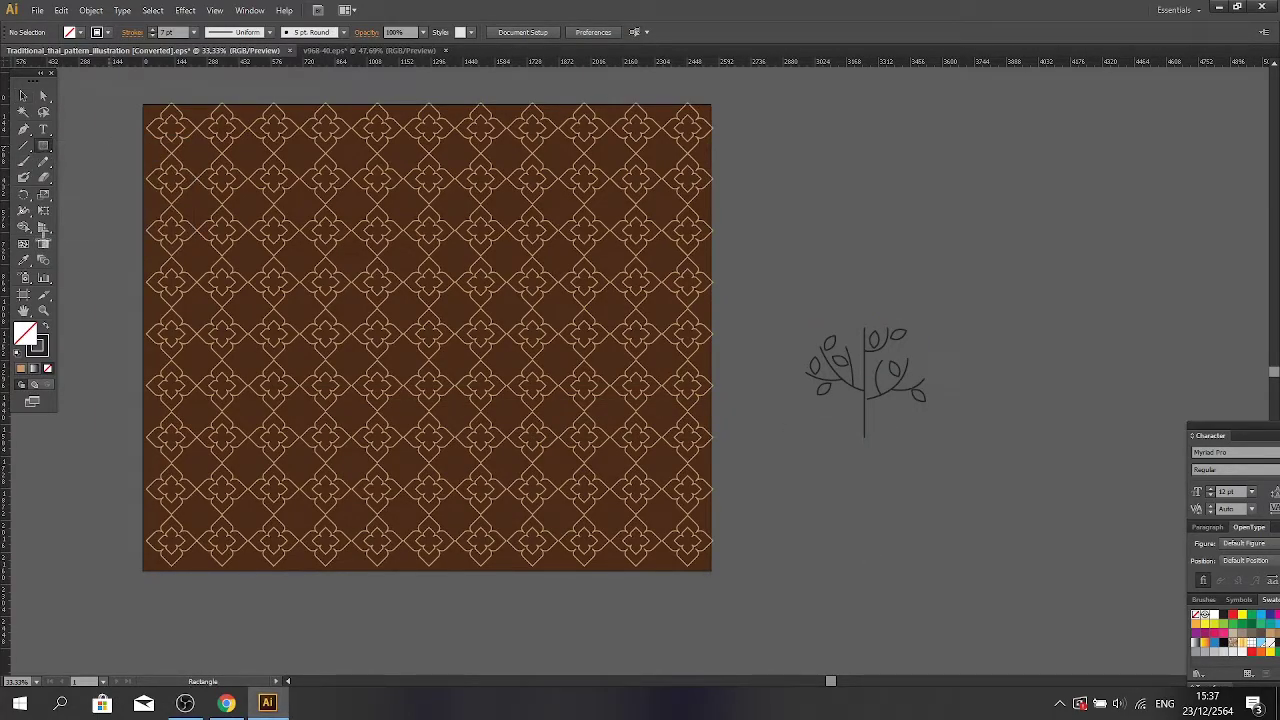
click(16, 353)
drag(331, 264, 510, 437)
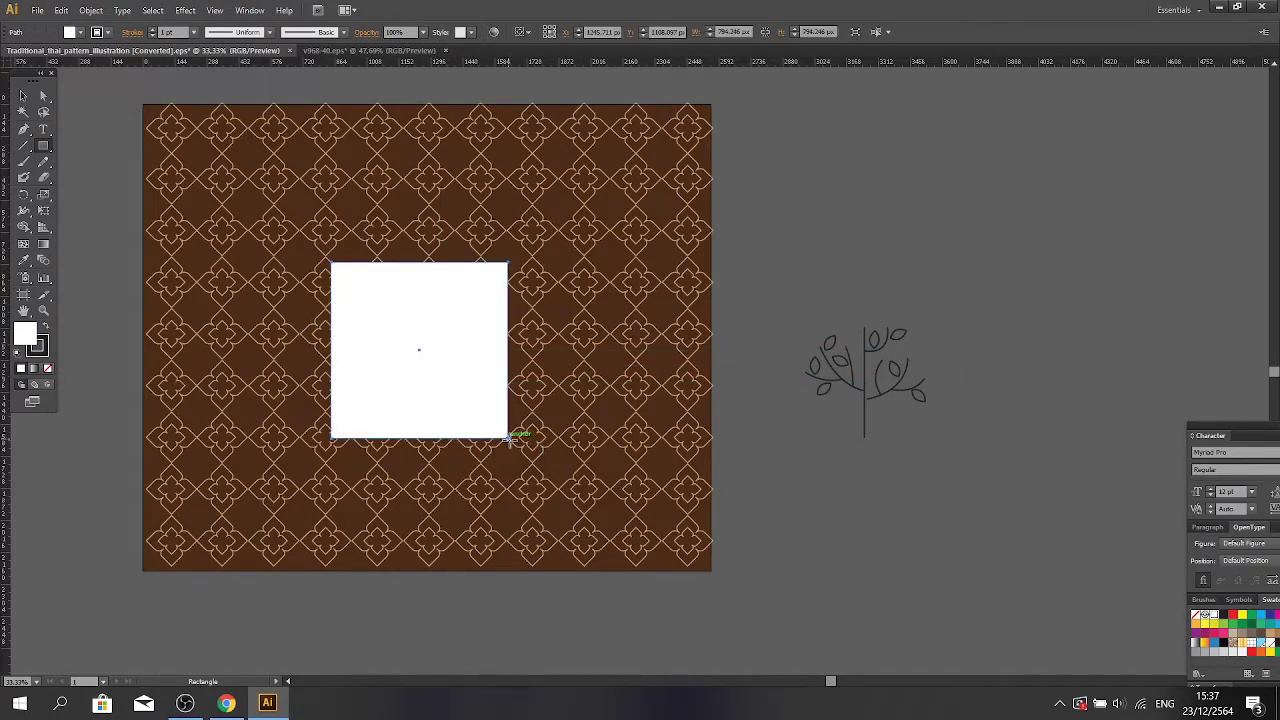
key(v)
drag(371, 397, 431, 354)
Bring the leafy tree group to the front of the stacking order
click(838, 378)
right_click(838, 378)
click(889, 223)
click(840, 376)
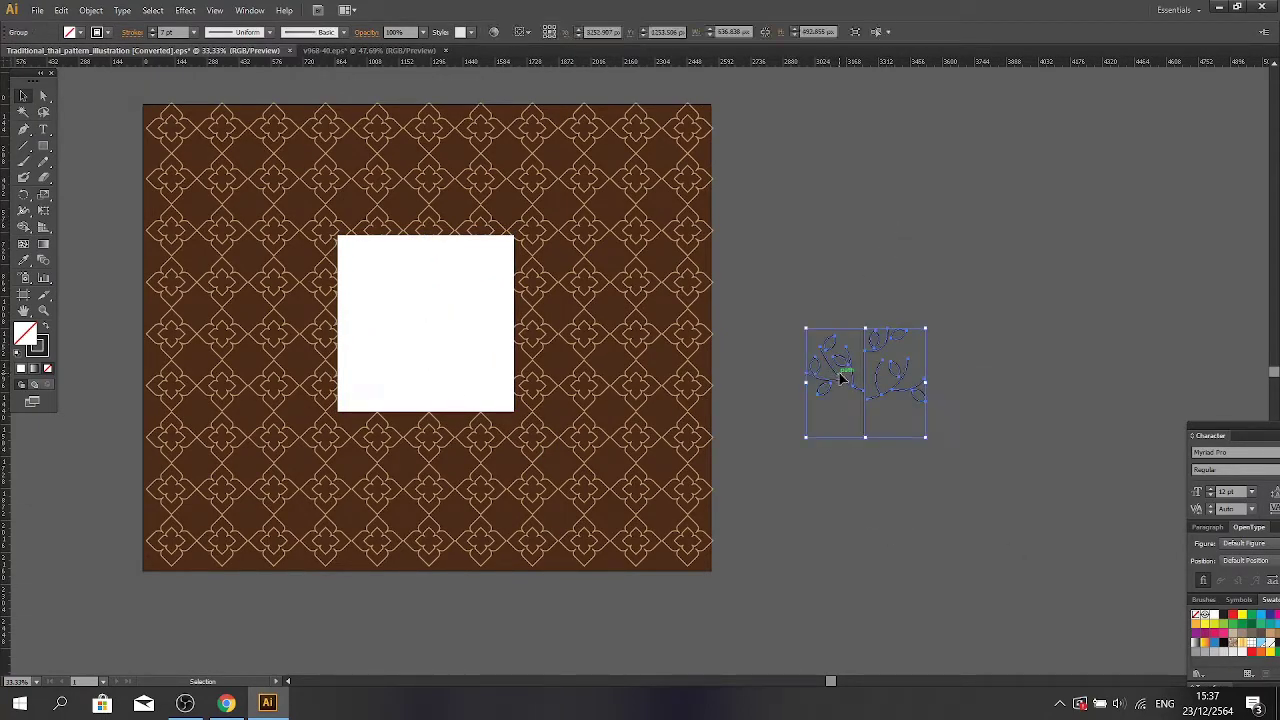
right_click(841, 376)
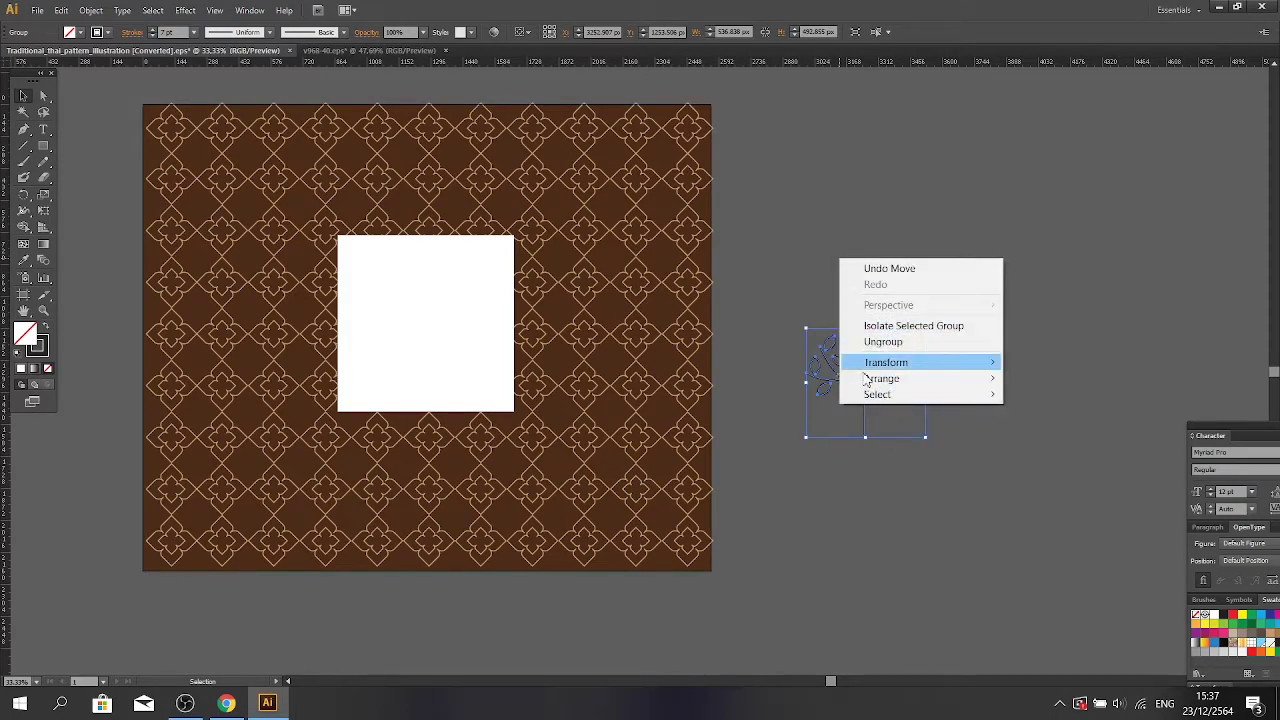
click(838, 385)
click(838, 385)
right_click(838, 383)
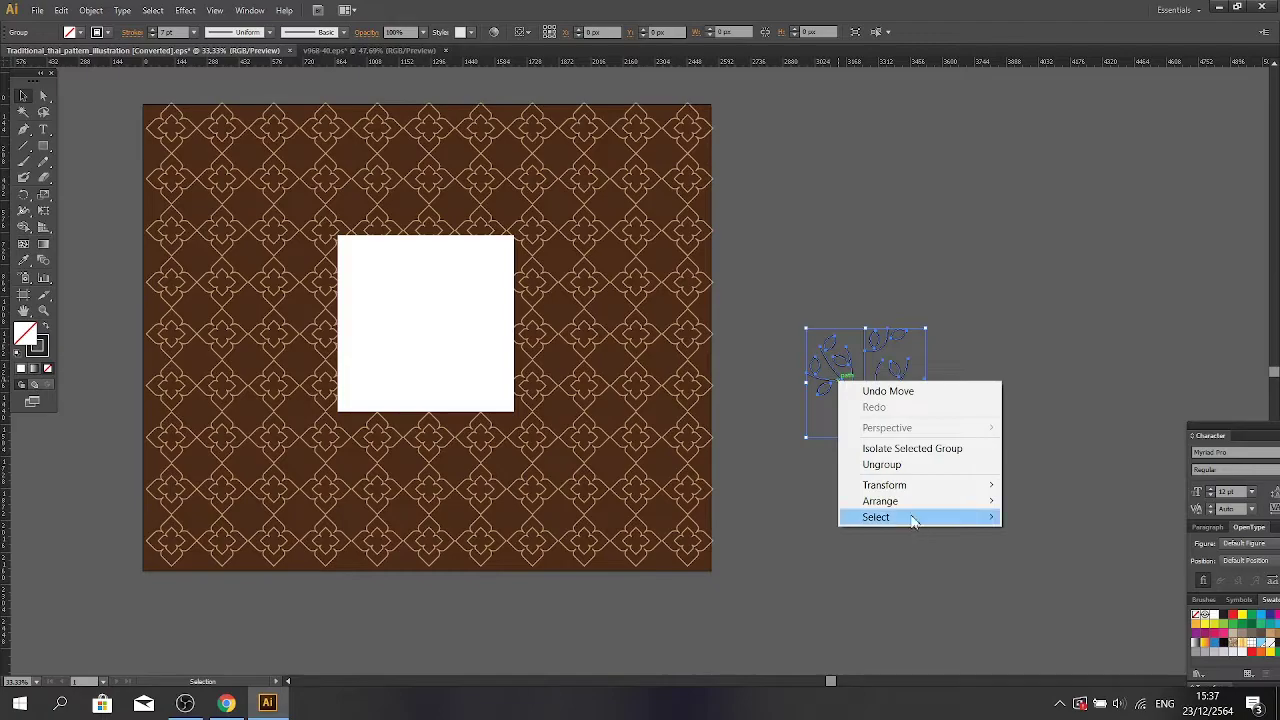
mouse_move(912, 501)
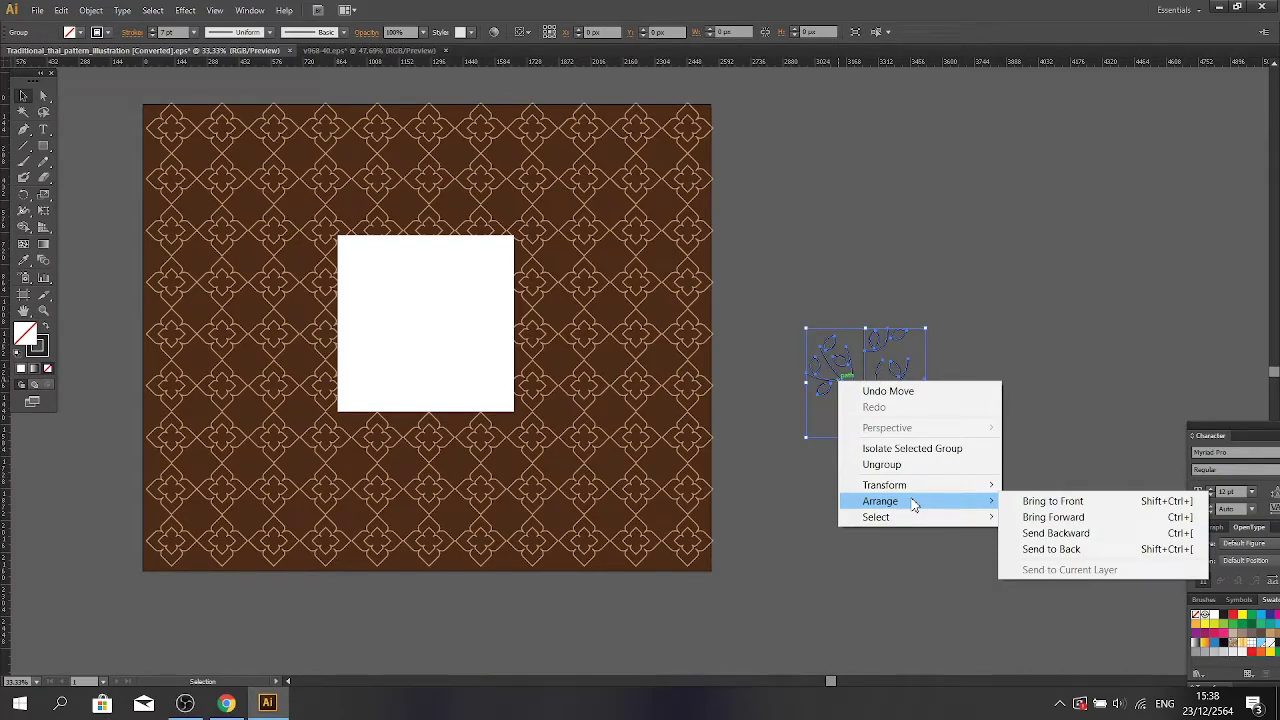
click(1052, 501)
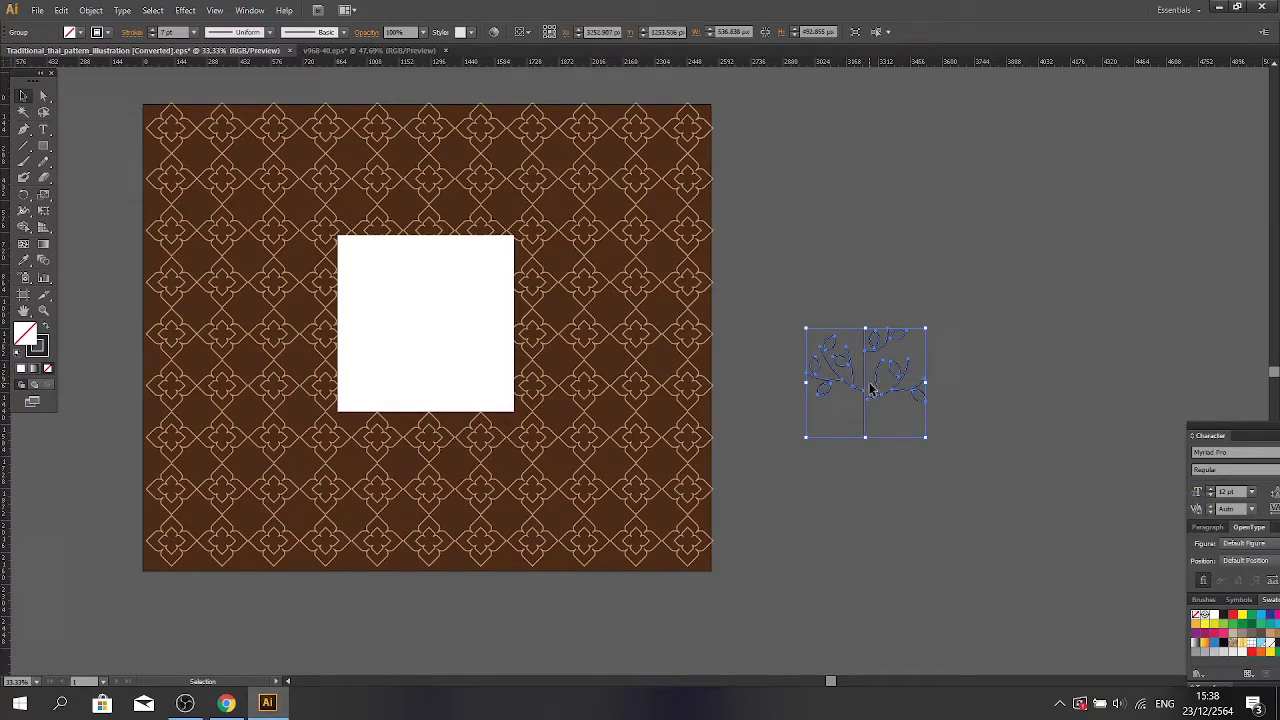
Place the leafy tree in the middle of the white square, select both together to check them and deselect everything
drag(866, 383, 430, 331)
click(947, 515)
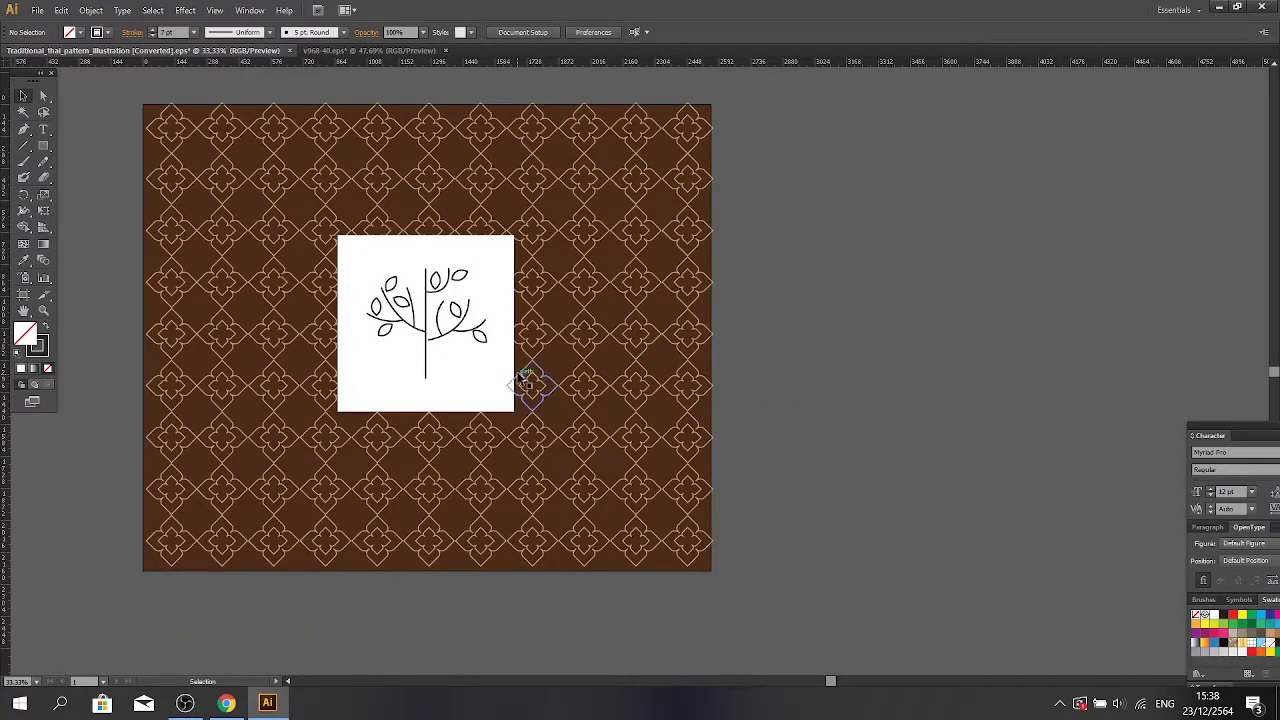
drag(432, 335, 430, 337)
click(471, 249)
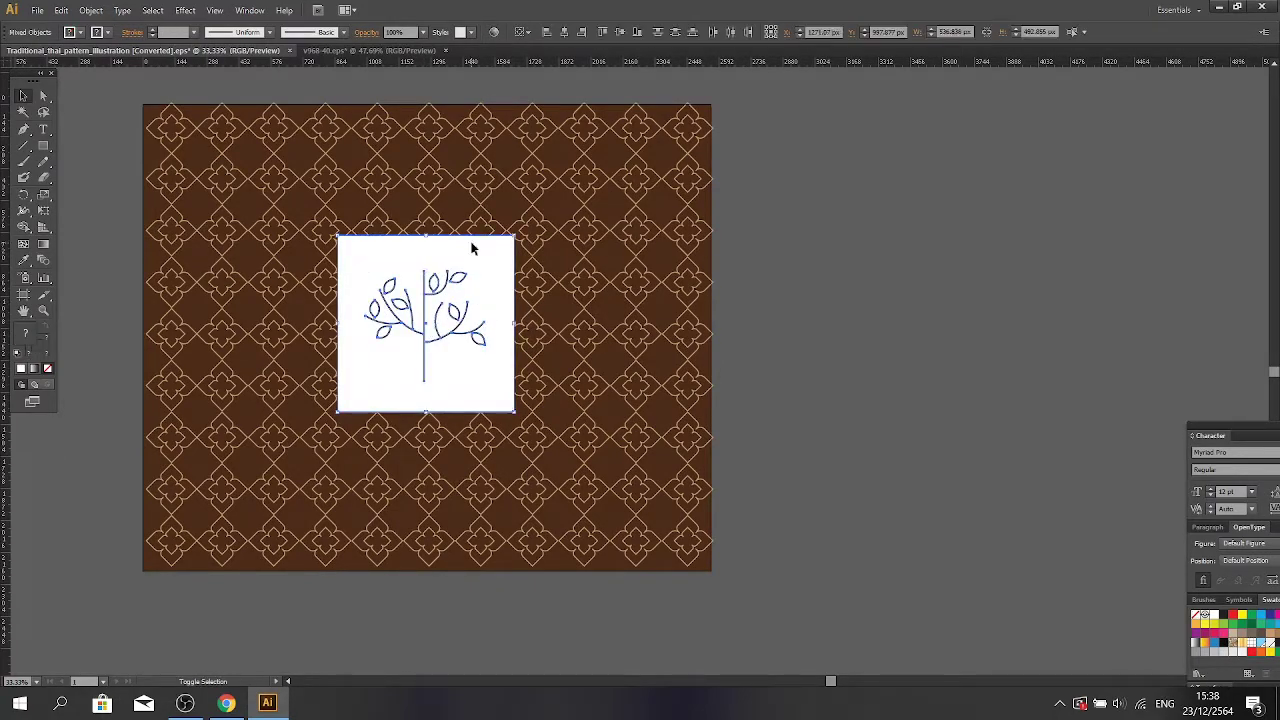
click(652, 324)
click(837, 486)
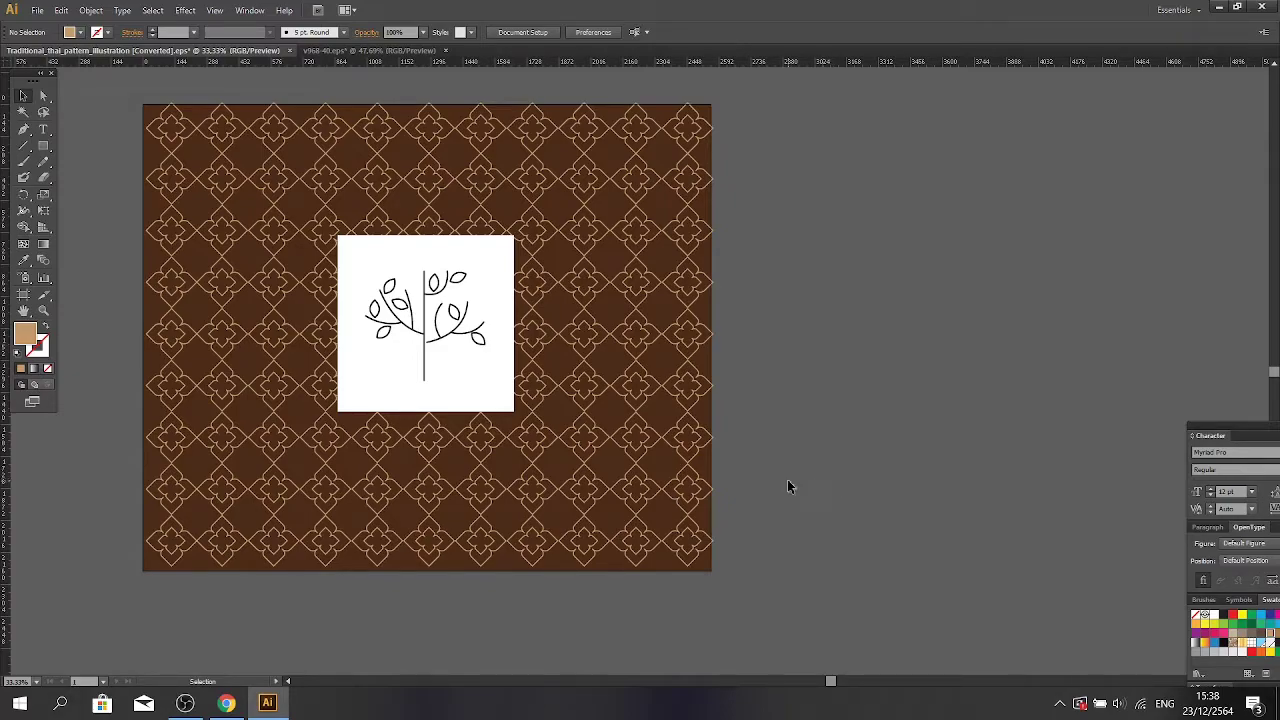
Close the v968-40 icon document
click(330, 51)
click(445, 50)
click(718, 371)
Switch to Chrome, search Freepik's free vectors for wallpaper and browse the results
click(227, 703)
triple_click(348, 88)
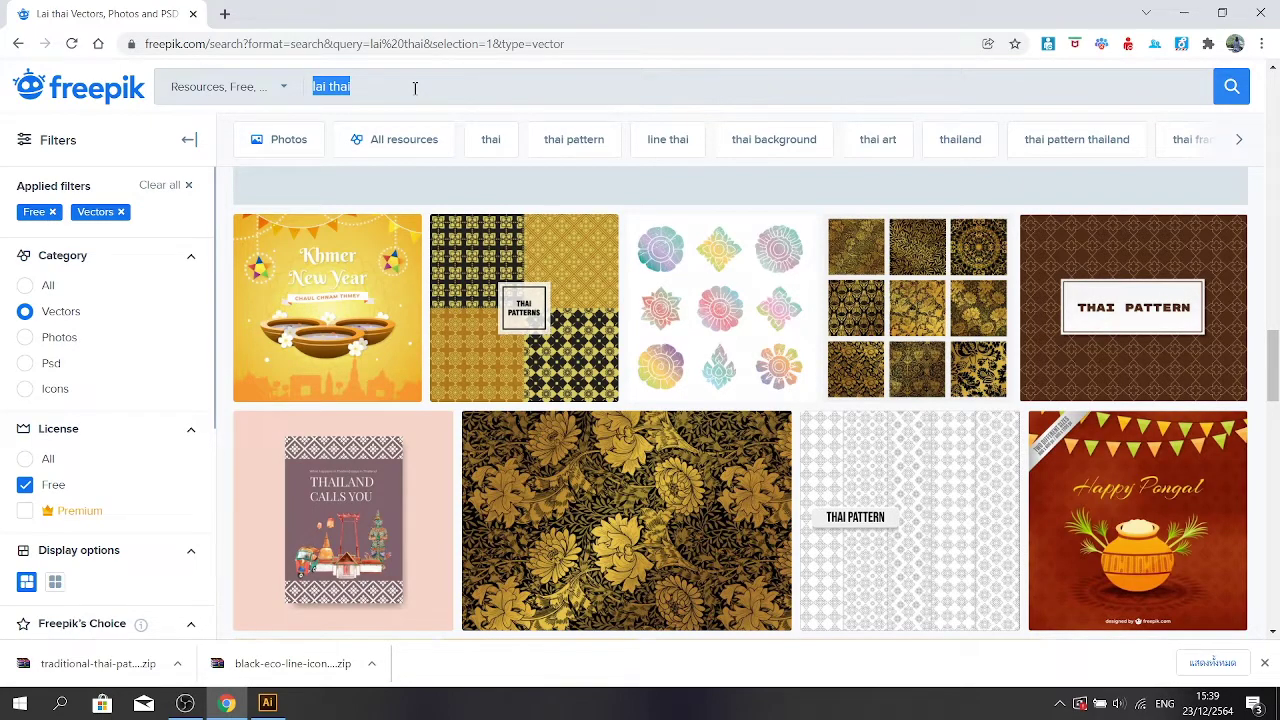
text(w)
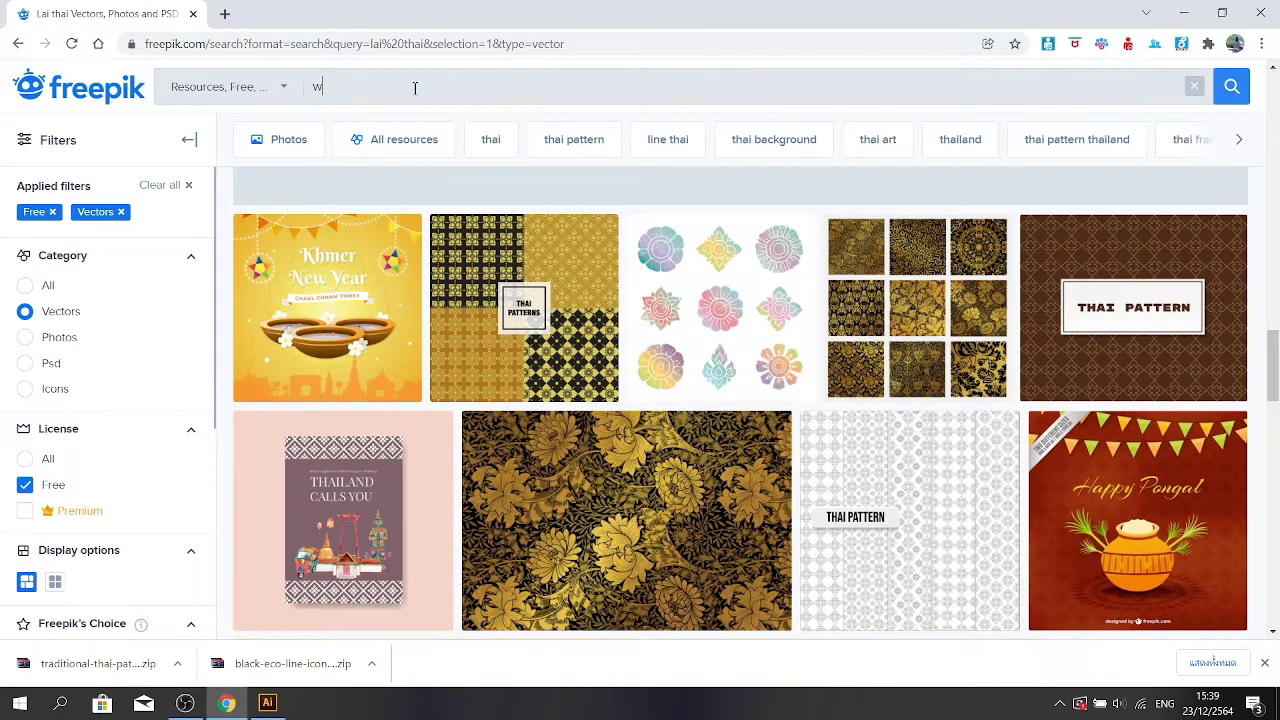
text(a)
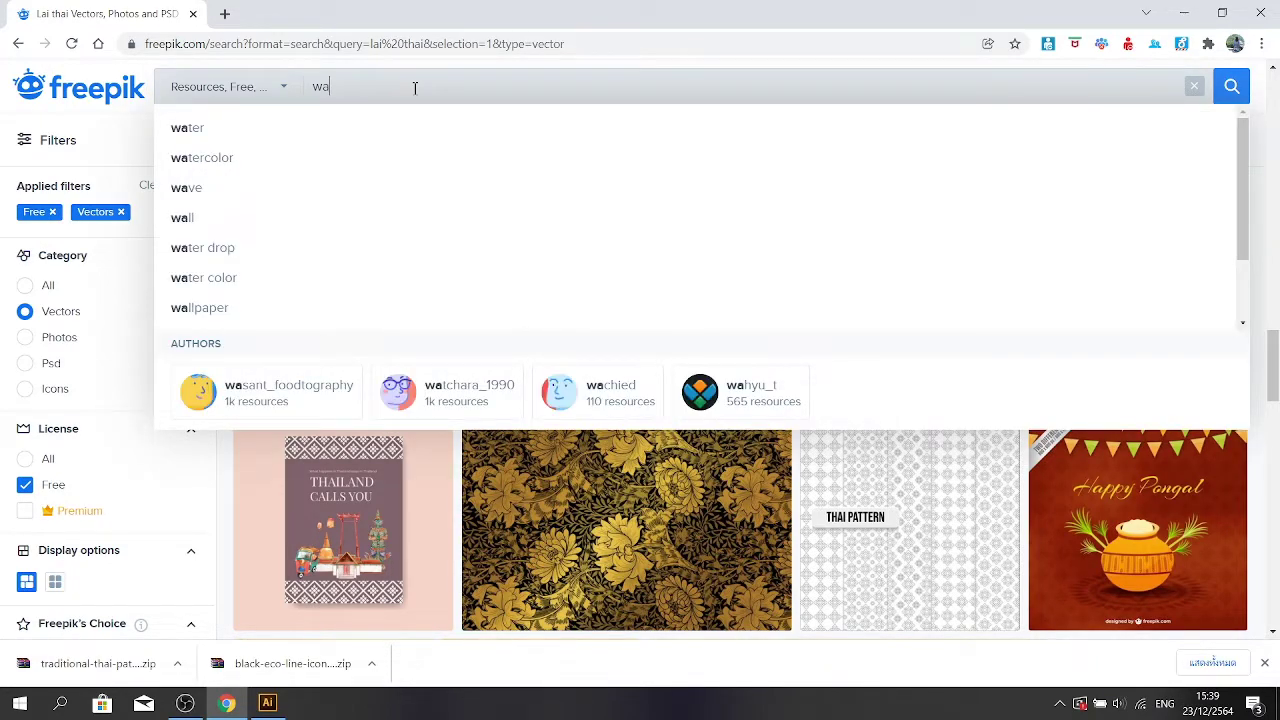
click(221, 310)
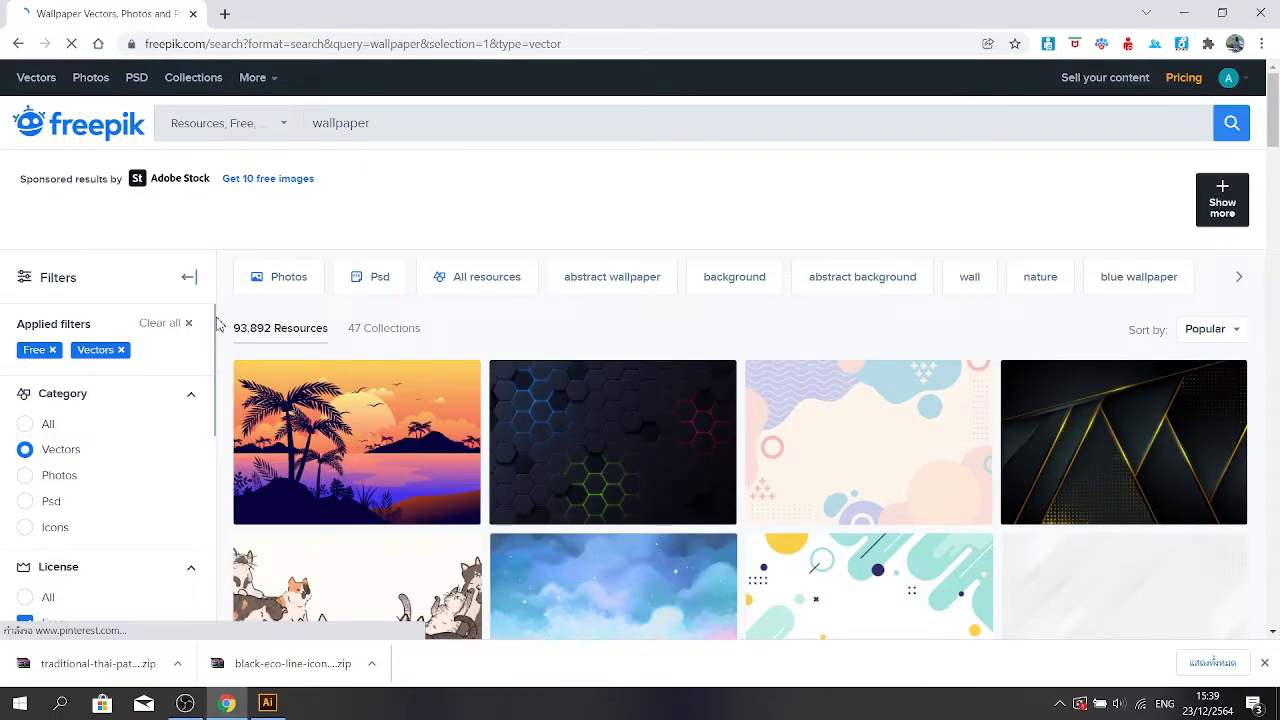
scroll(714, 509, down, 5)
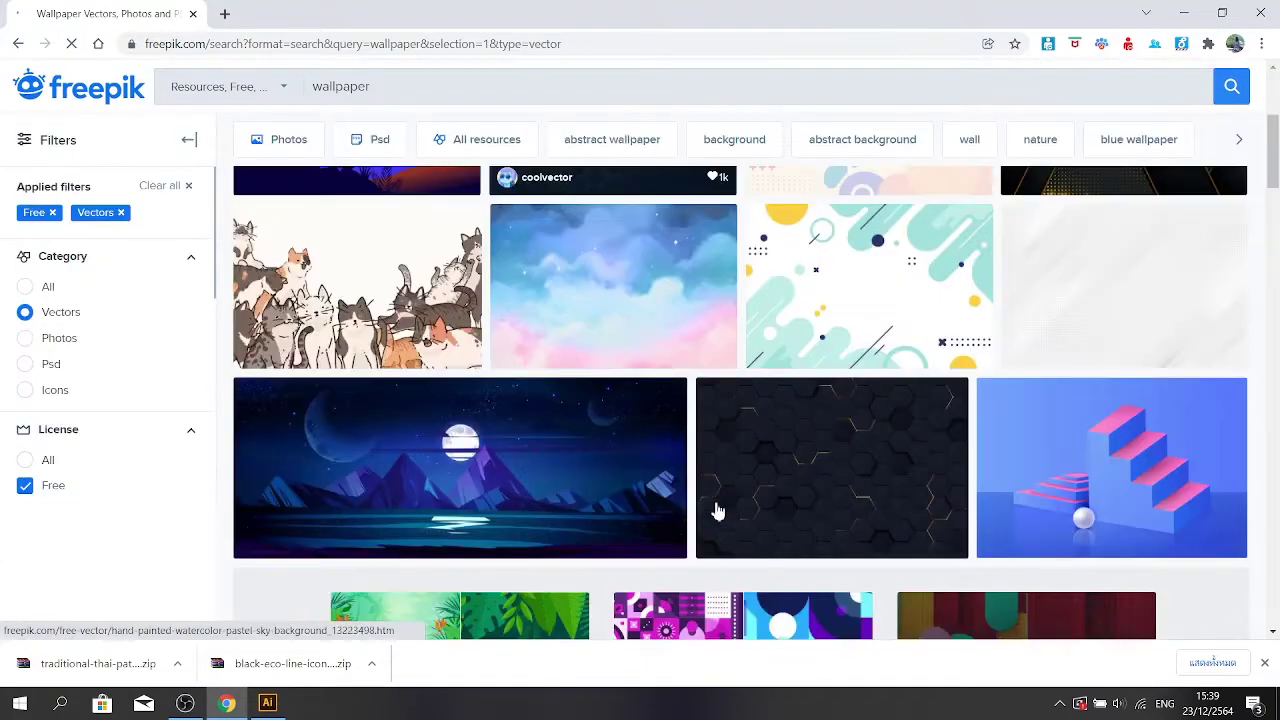
scroll(716, 511, down, 3)
scroll(716, 511, down, 3)
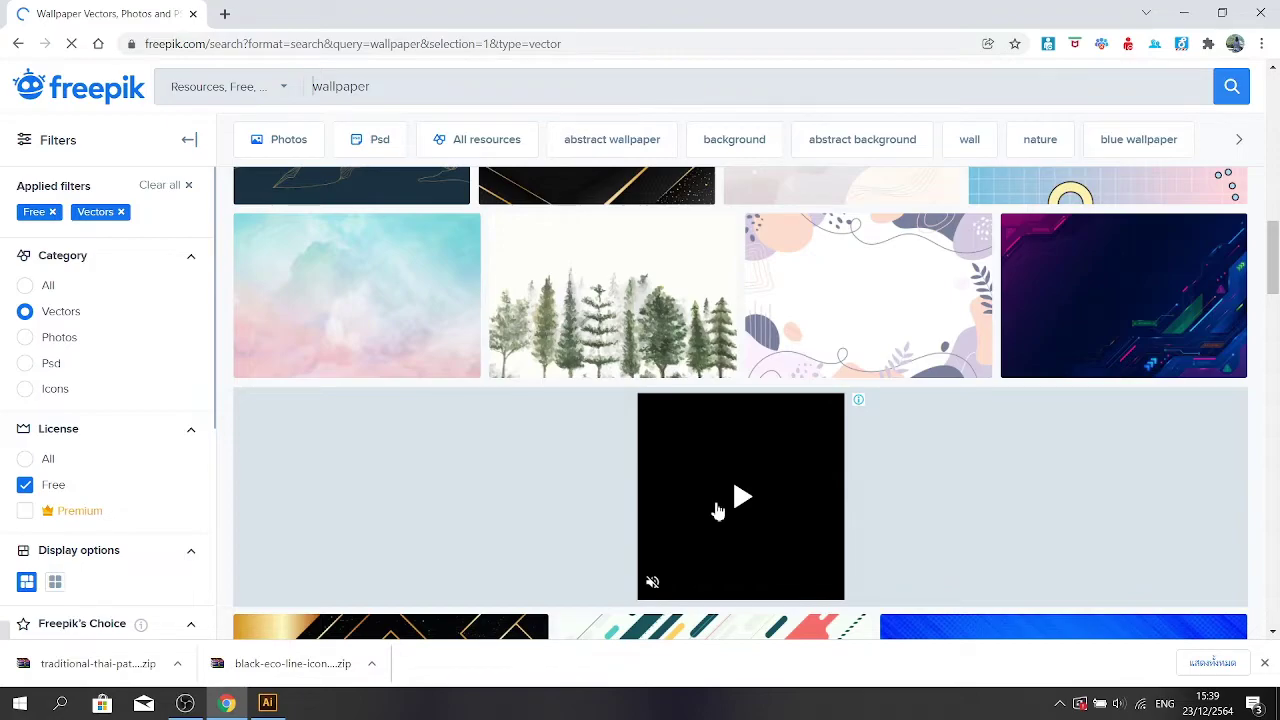
Look through the free wallpaper vectors further down the results and return to the start of the list
scroll(716, 511, down, 2)
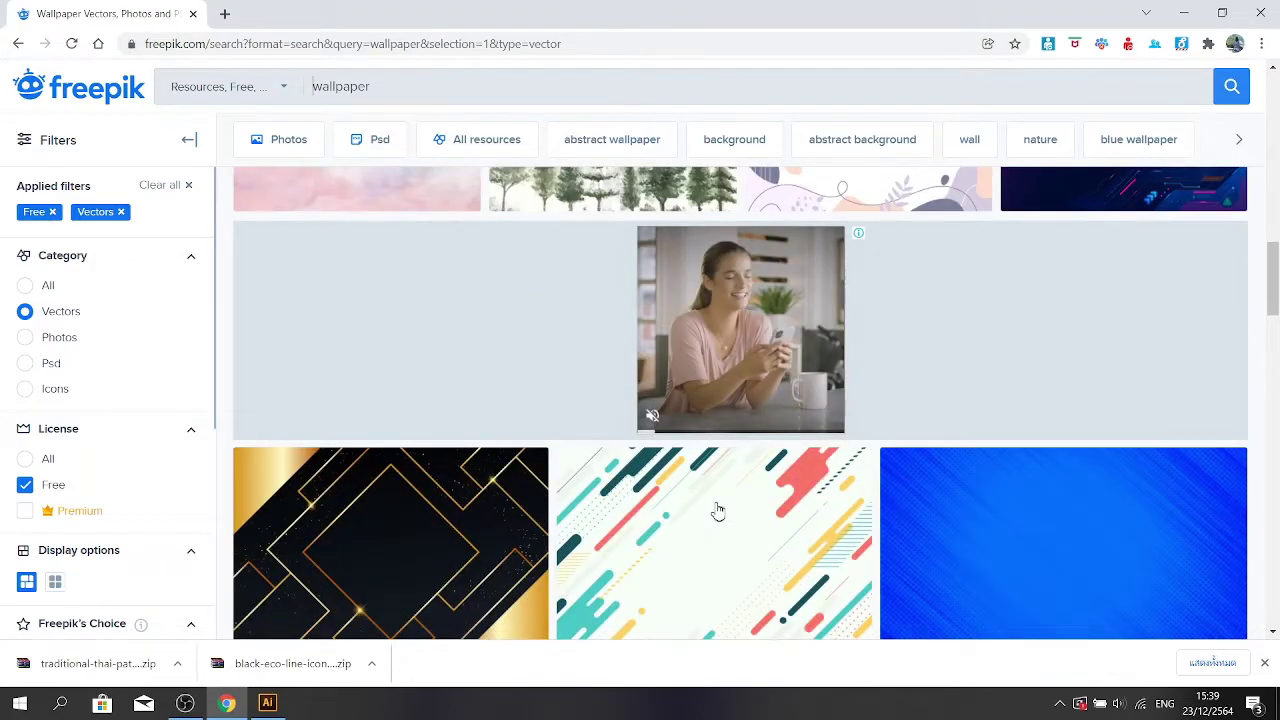
scroll(717, 511, down, 4)
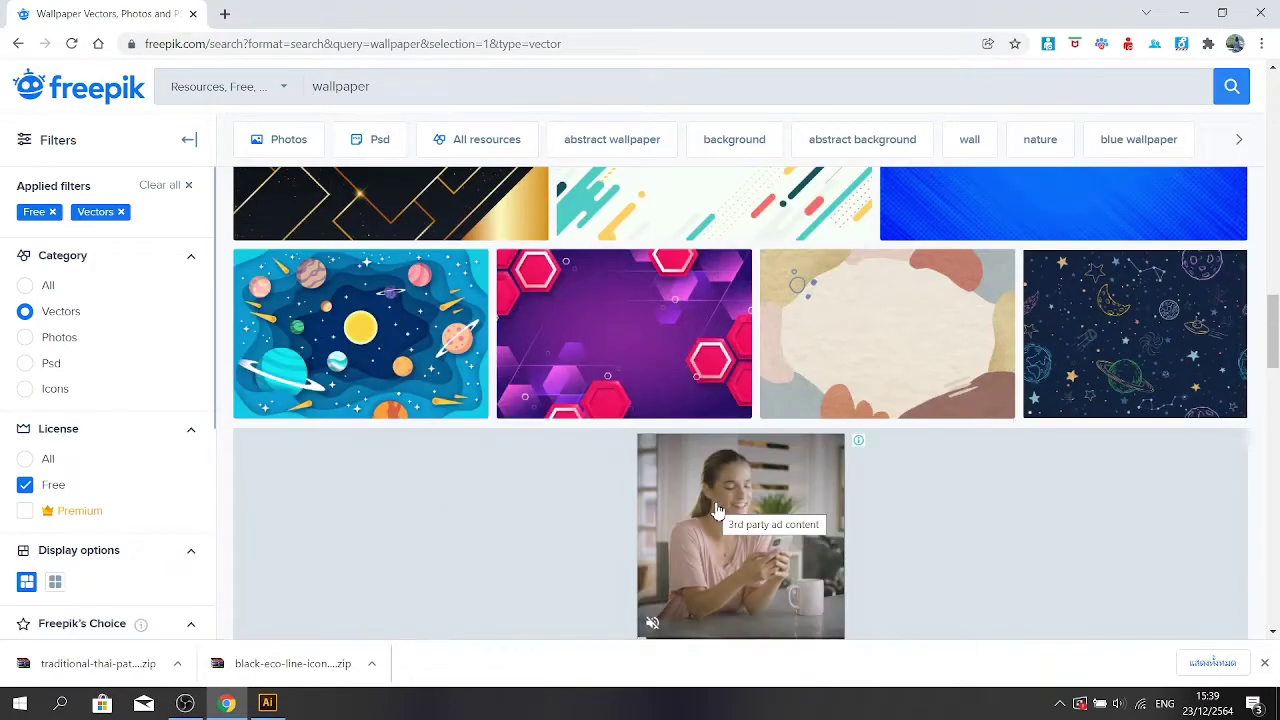
scroll(716, 511, down, 3)
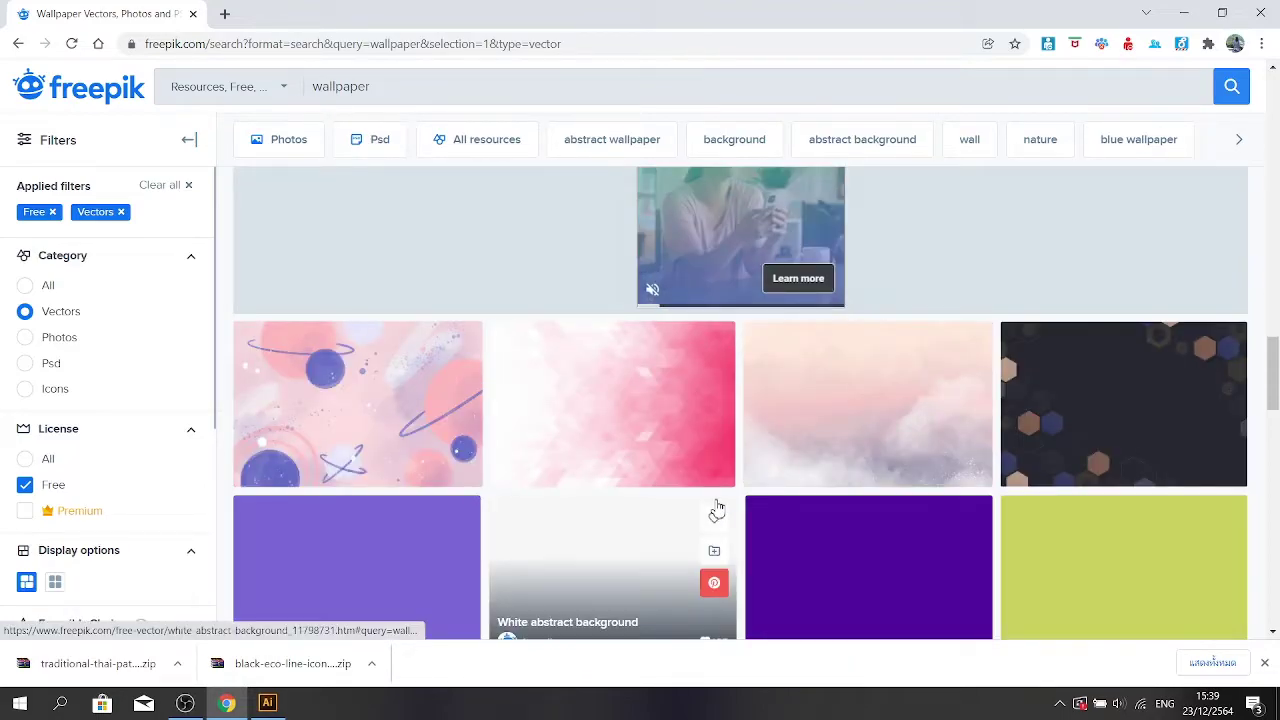
scroll(716, 511, down, 3)
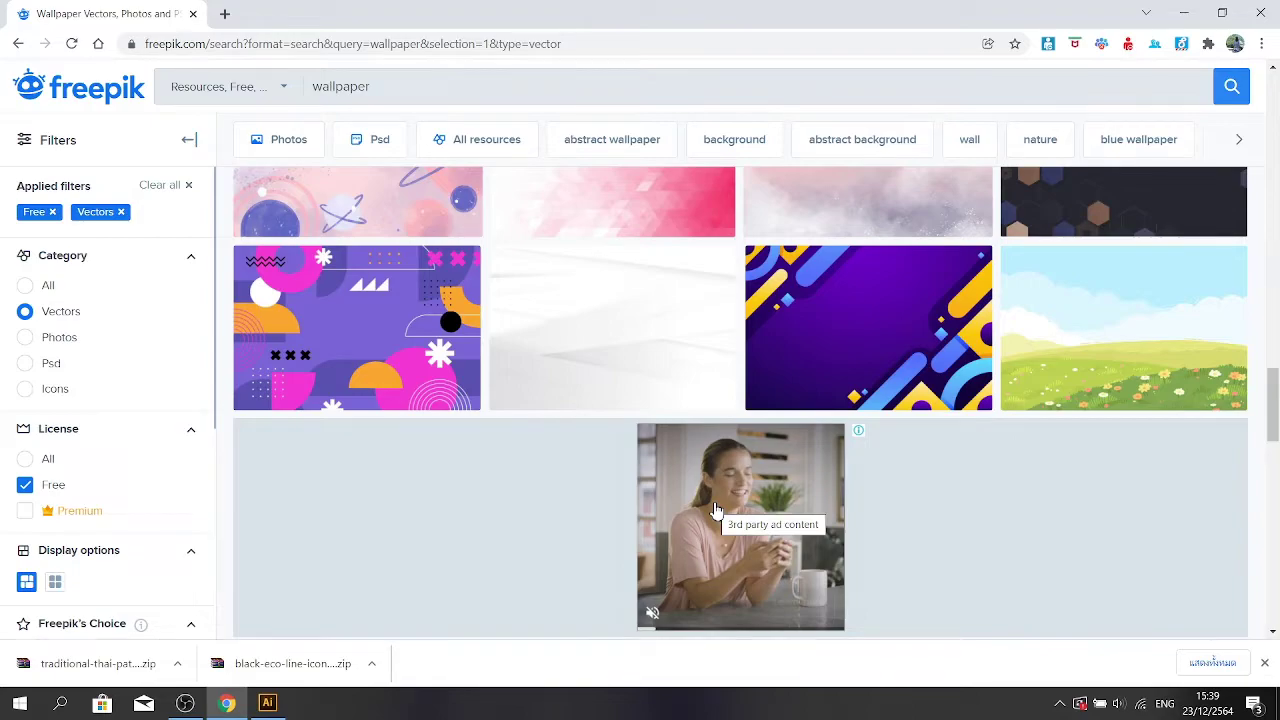
scroll(716, 511, up, 15)
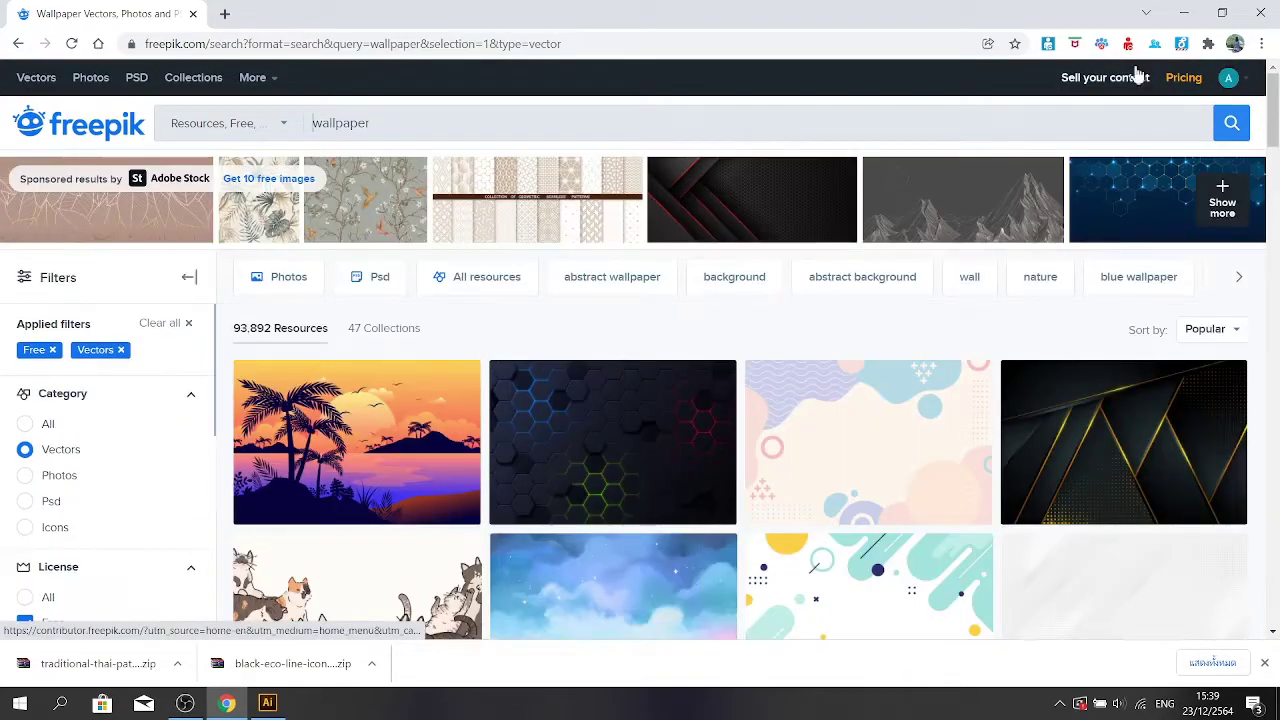
Switch to Illustrator, select the leafy tree in the white square to check it and deselect it
click(1170, 12)
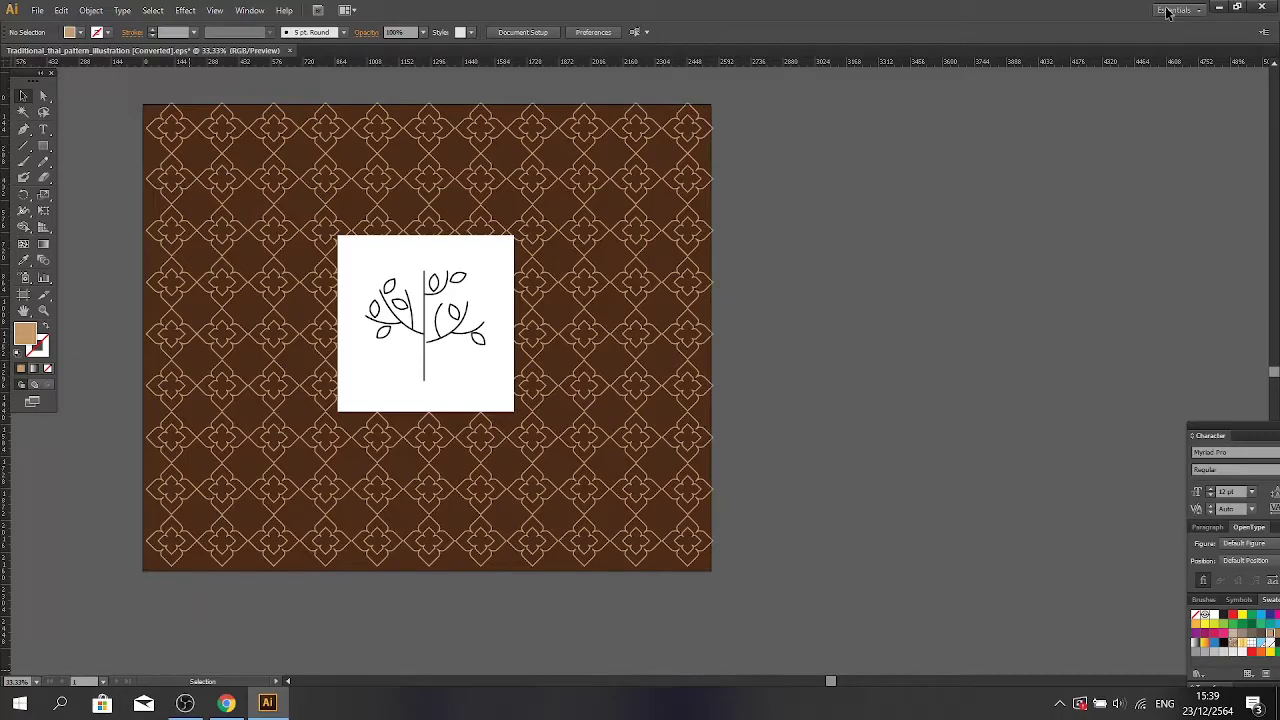
click(453, 340)
drag(453, 340, 457, 340)
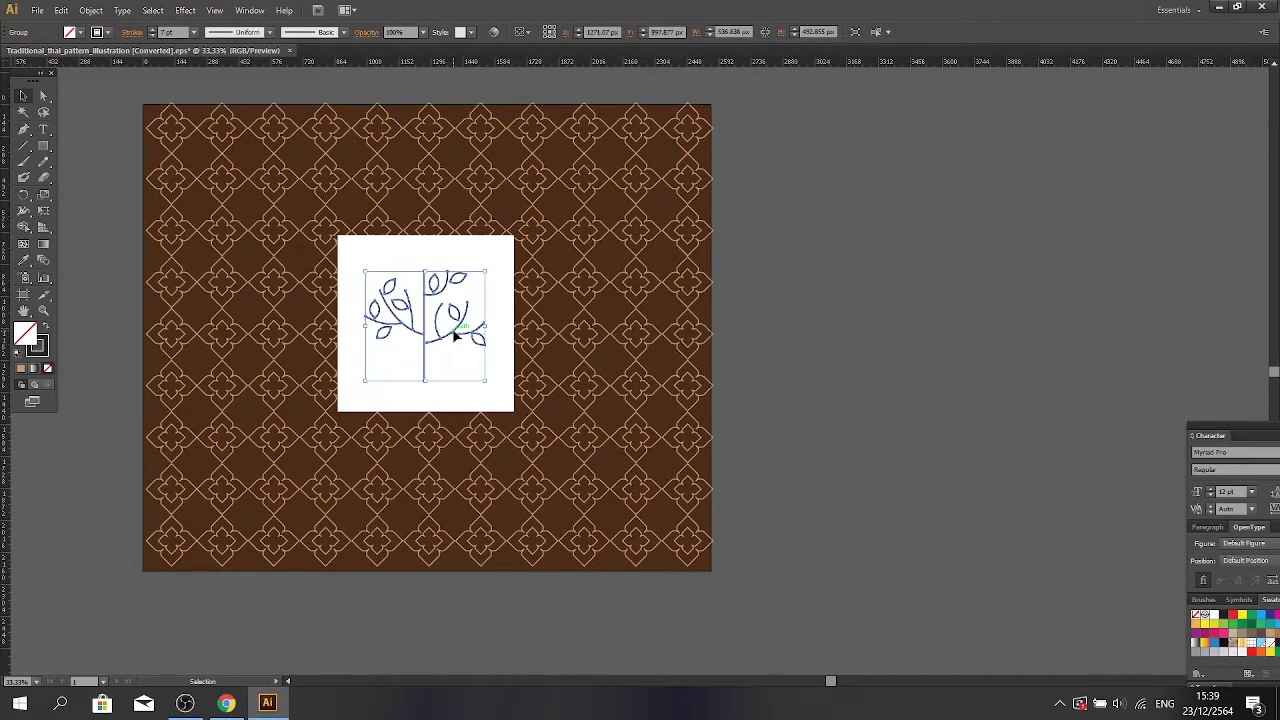
click(990, 506)
Nudge the Thai pattern group slightly left and down to line it up with the brown background, and deselect it
click(704, 185)
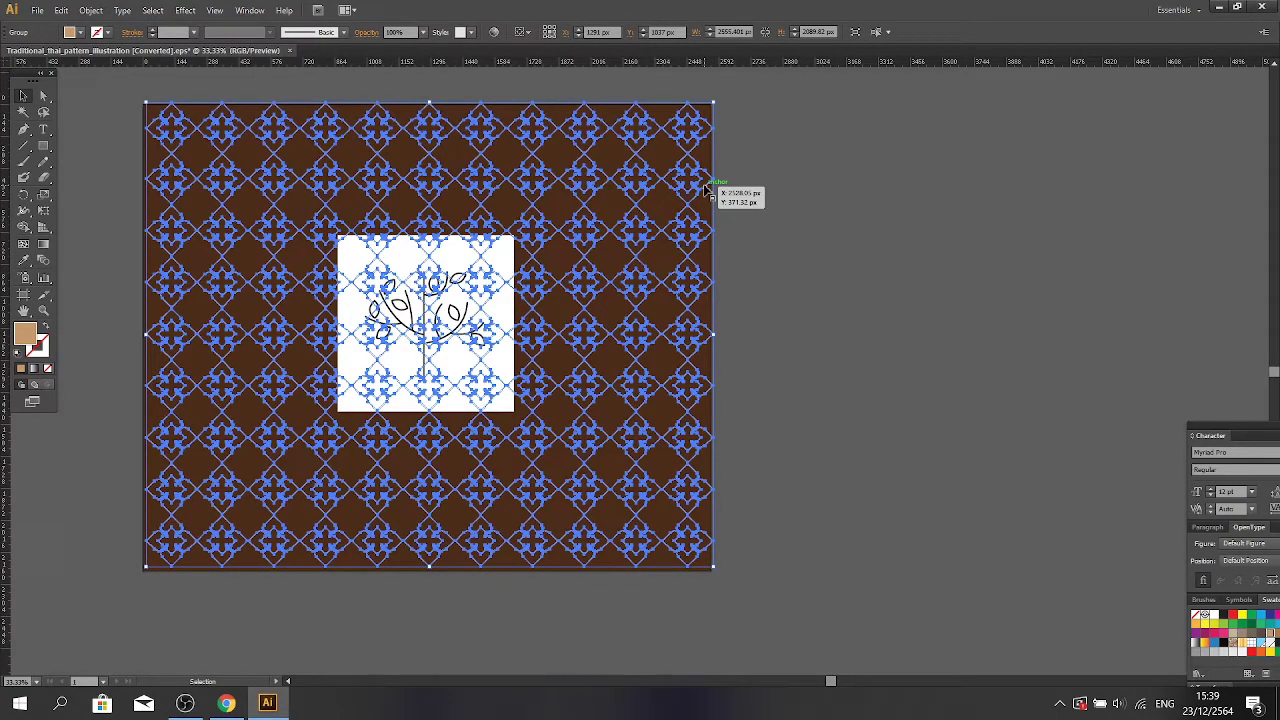
key(Left)
key(Left)
key(Left)
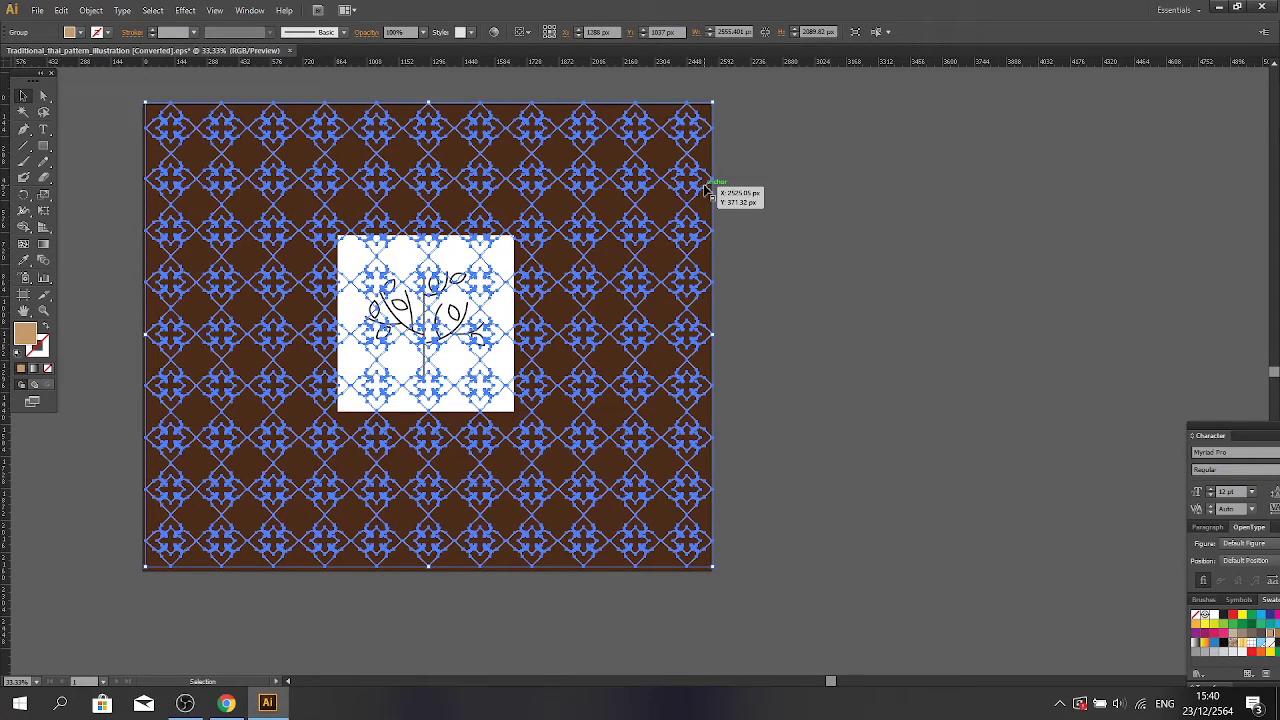
key(shift+Left)
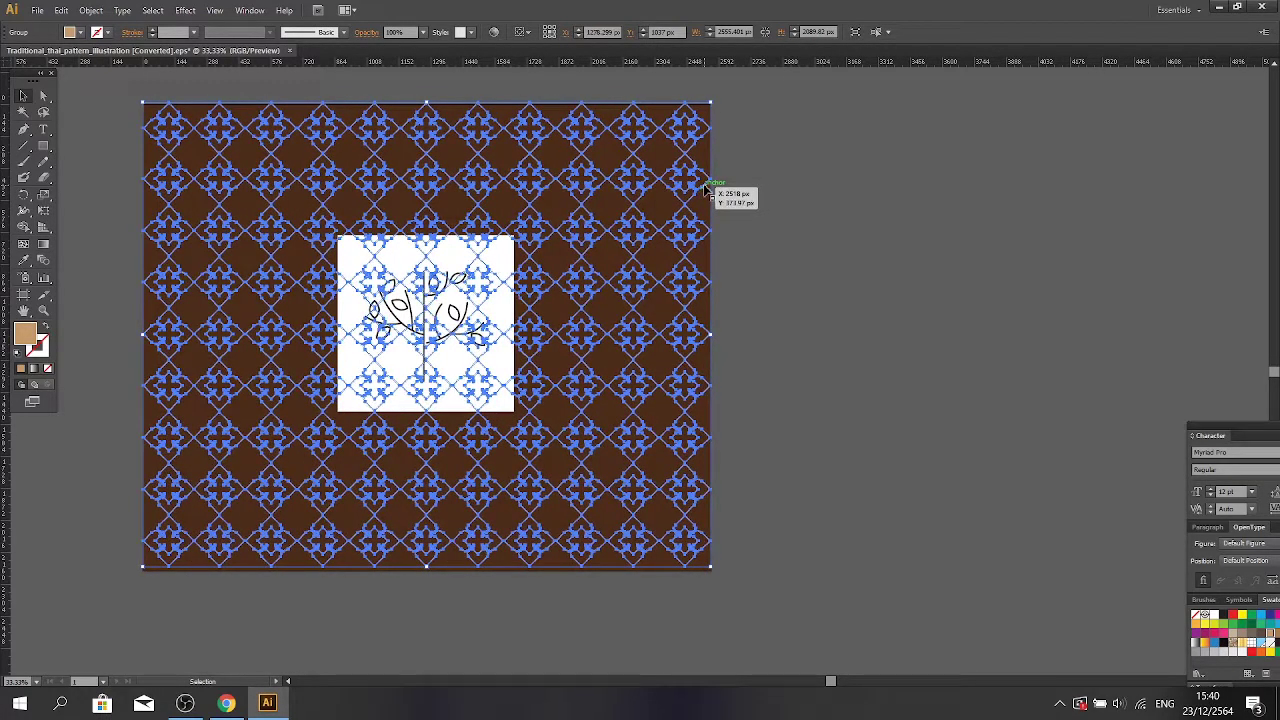
key(Left)
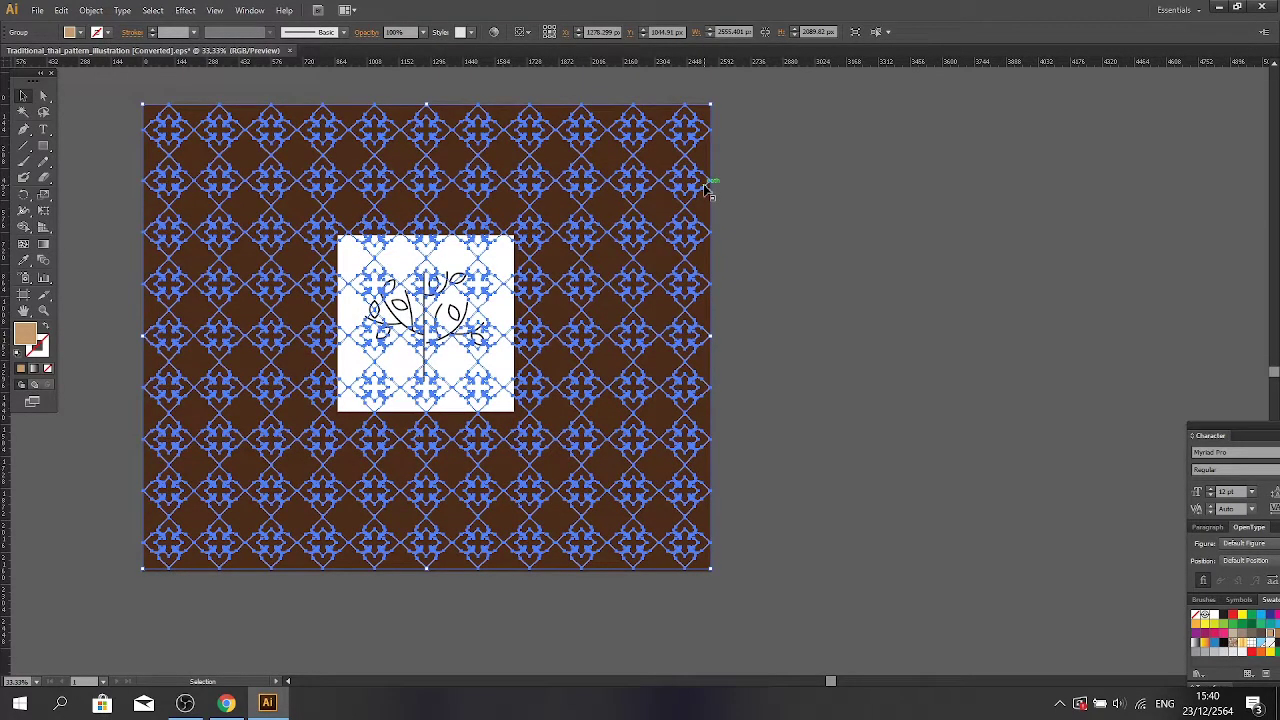
click(775, 336)
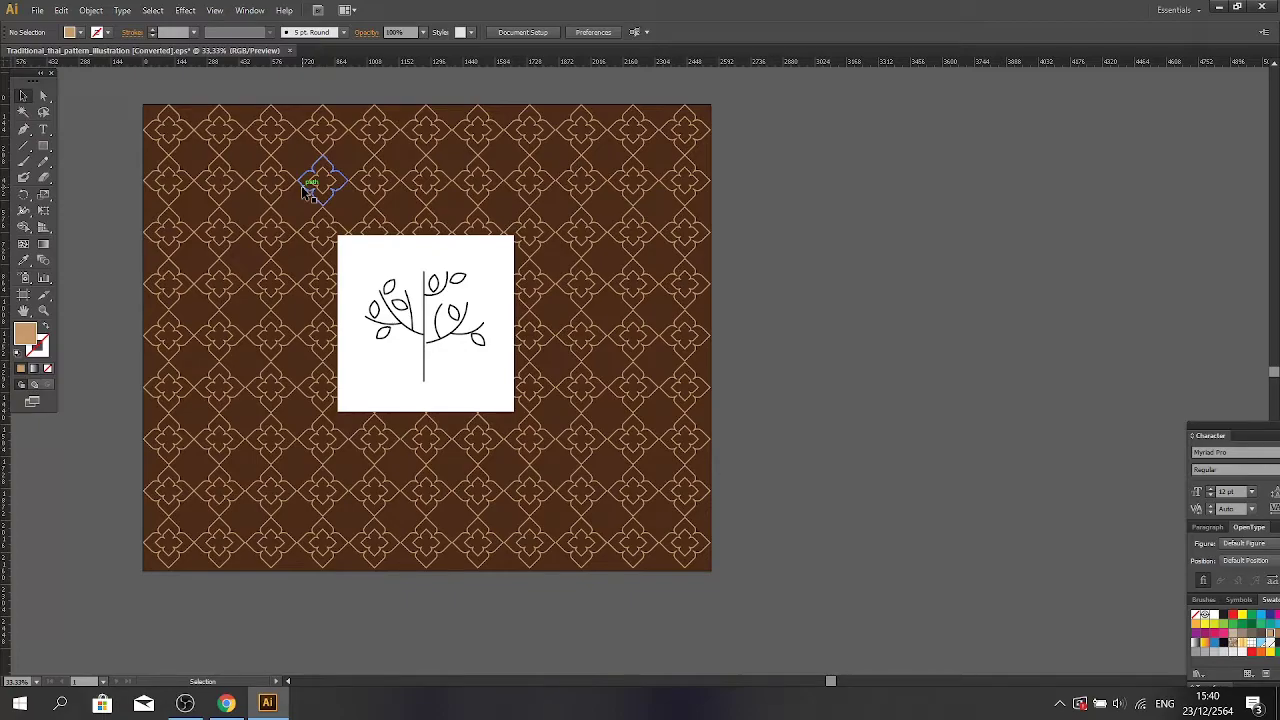
Check which file formats Save As offers for the Thai pattern artwork and leave without saving
click(37, 10)
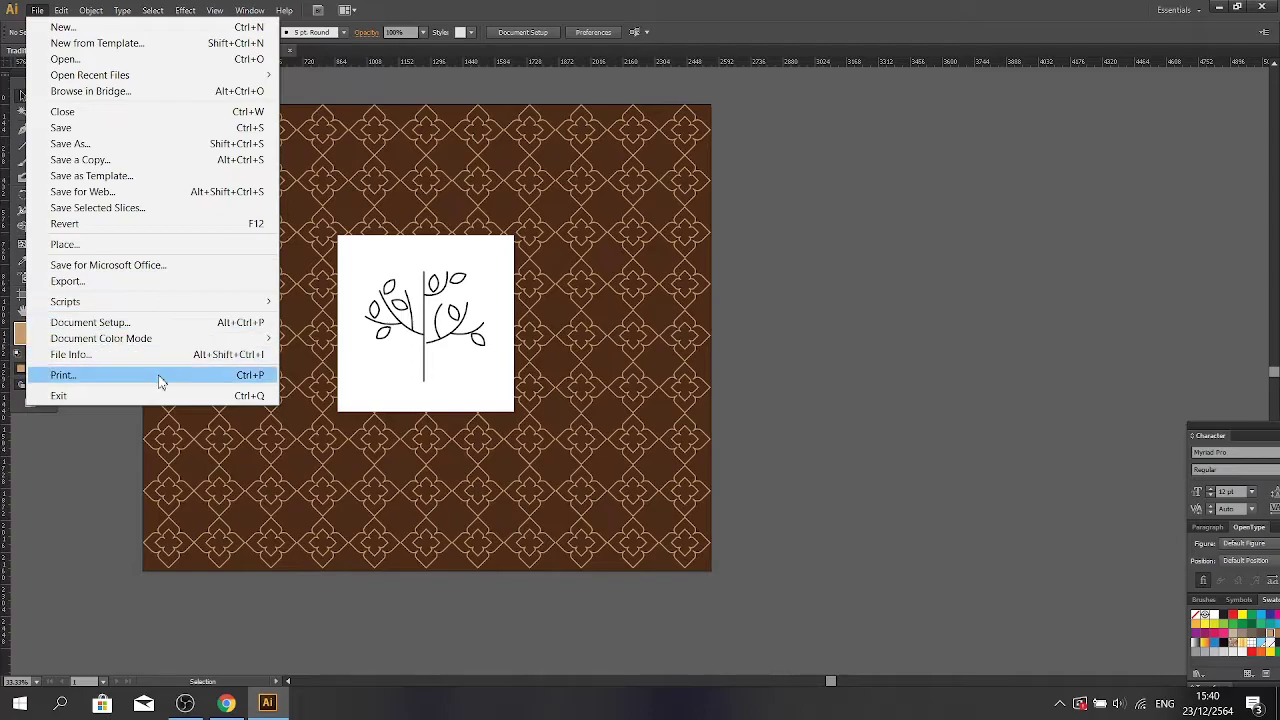
click(115, 143)
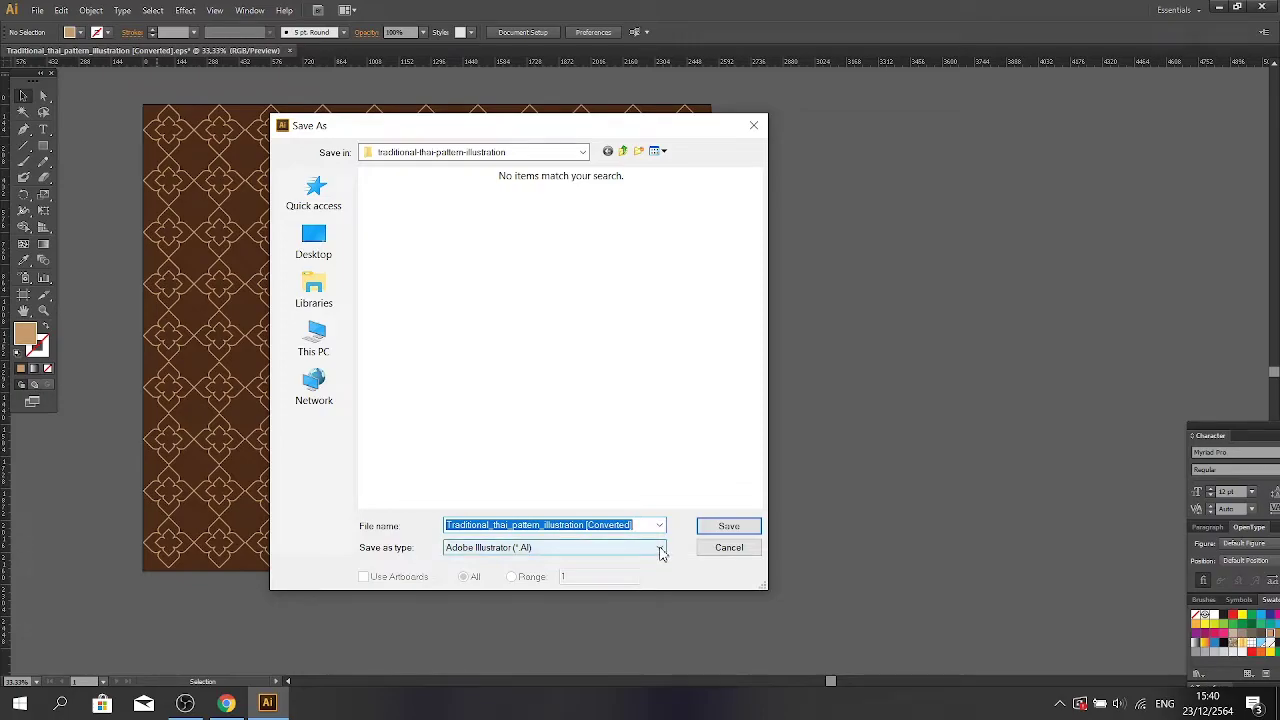
click(660, 552)
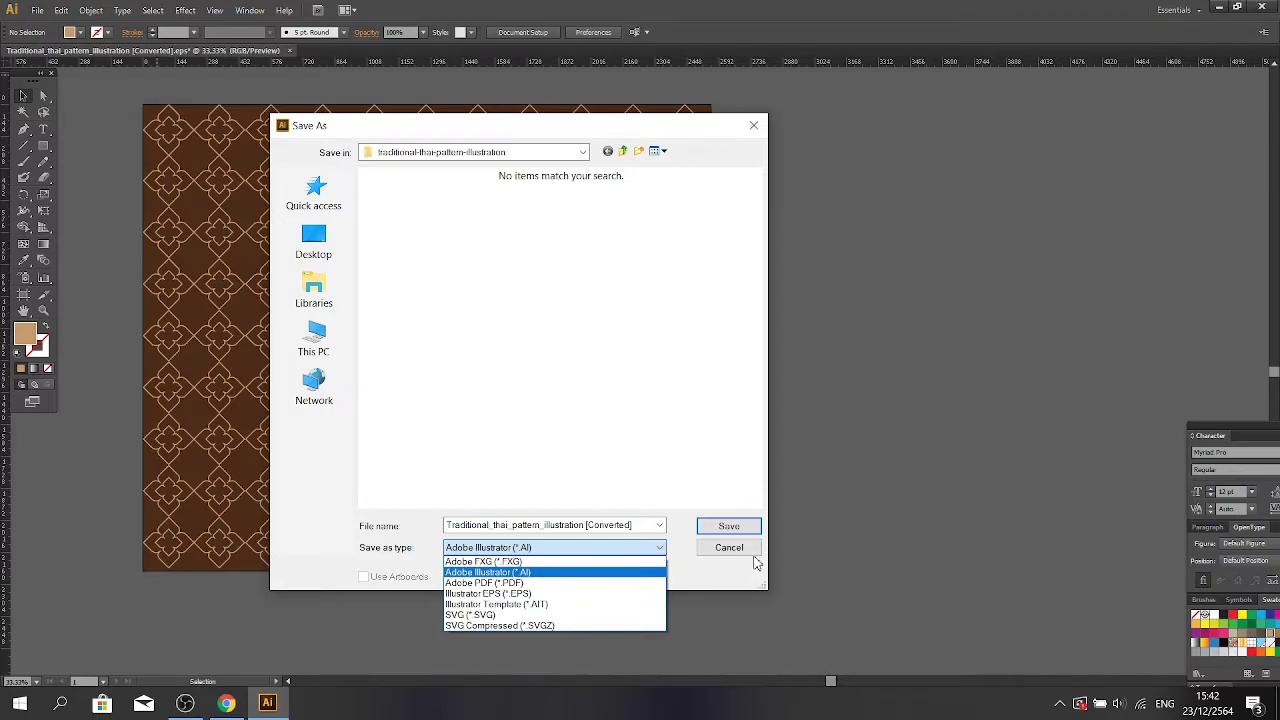
click(710, 547)
click(730, 552)
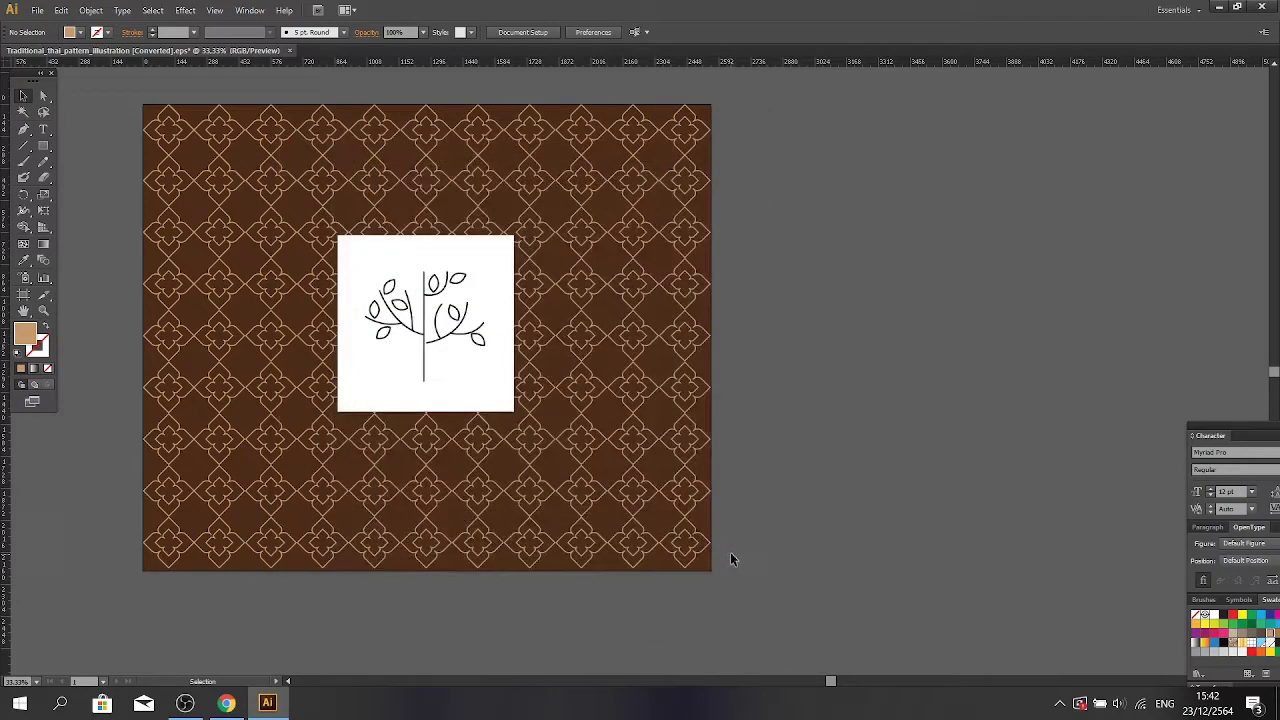
Switch to Chrome and search Freepik's free vectors for "vector free"
click(227, 703)
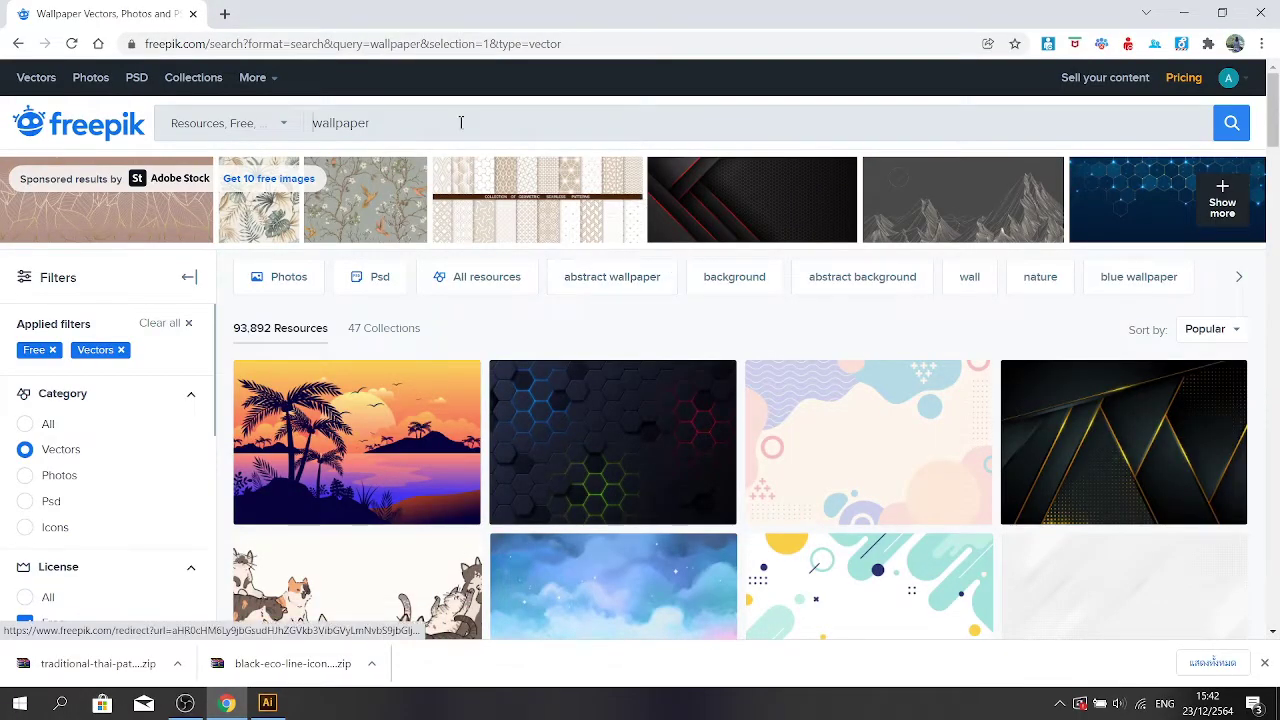
double_click(425, 123)
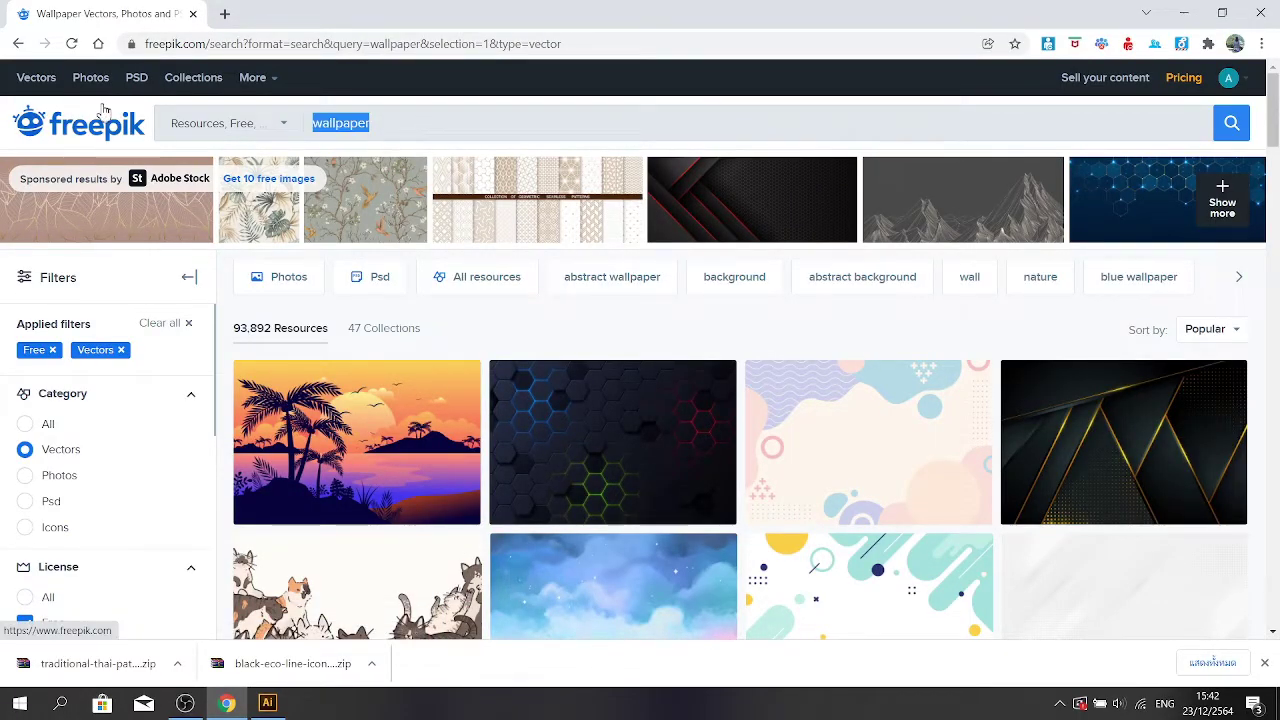
text(vector)
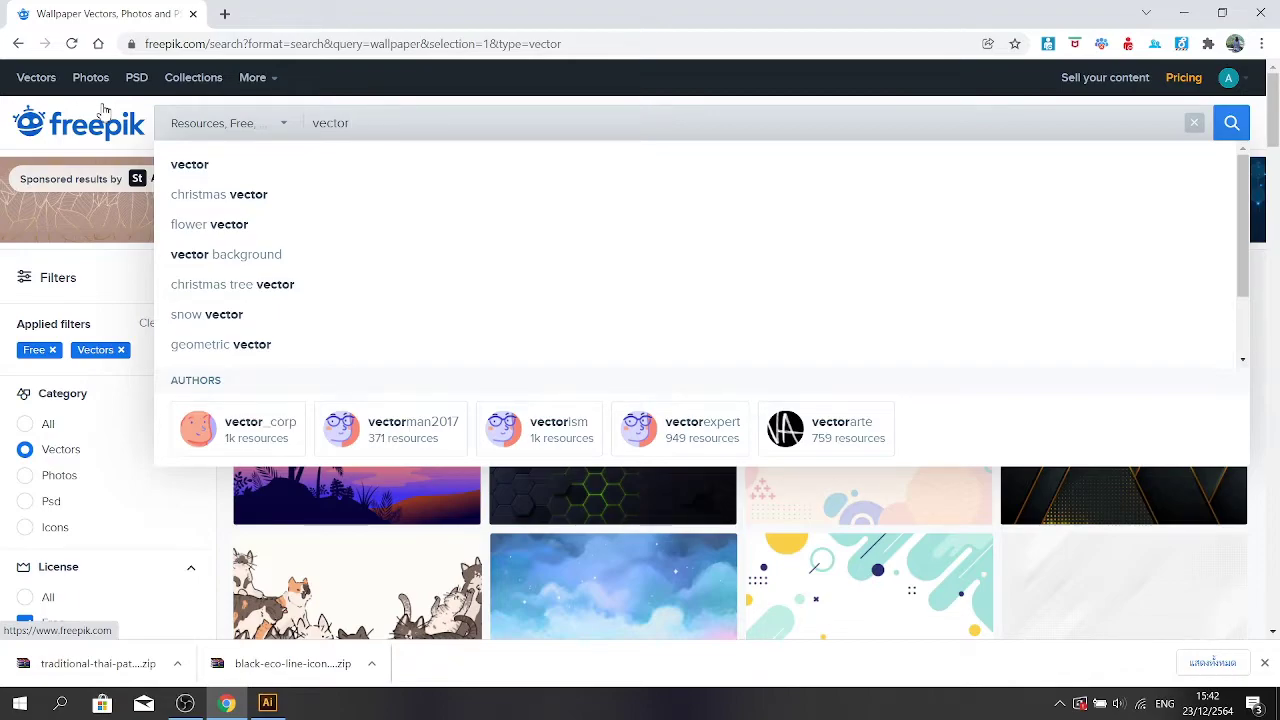
text(free)
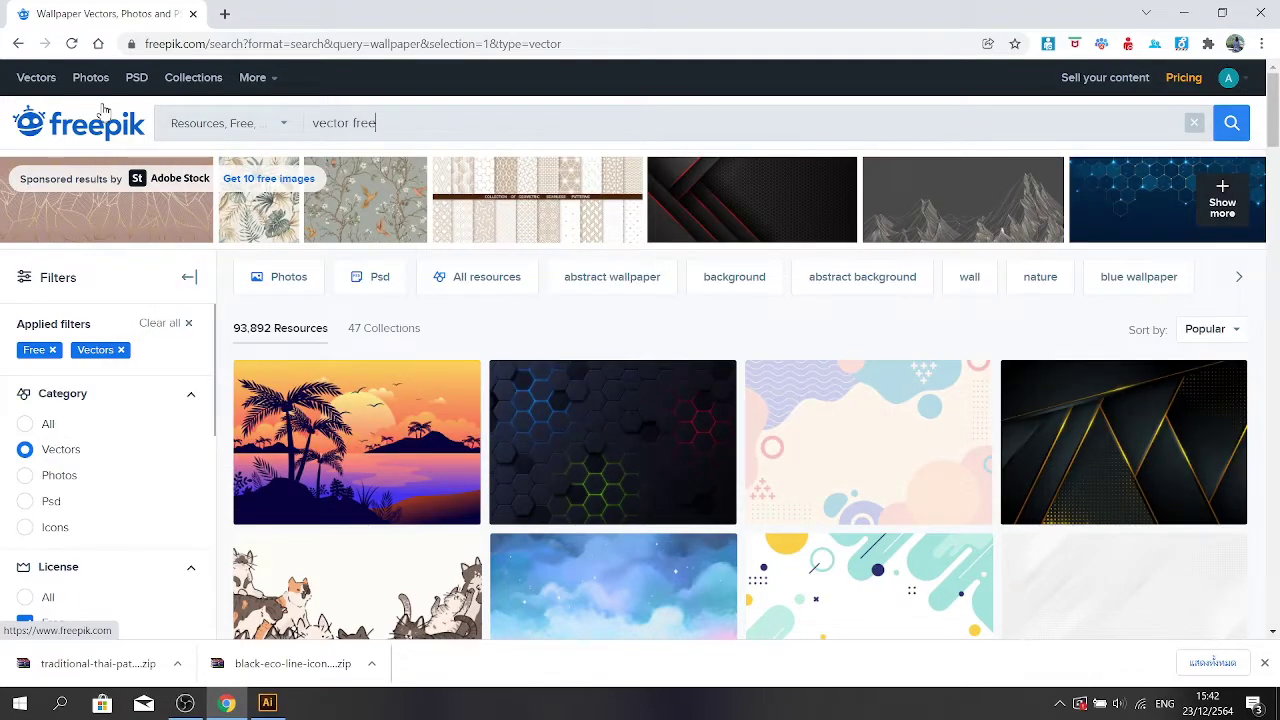
key(Return)
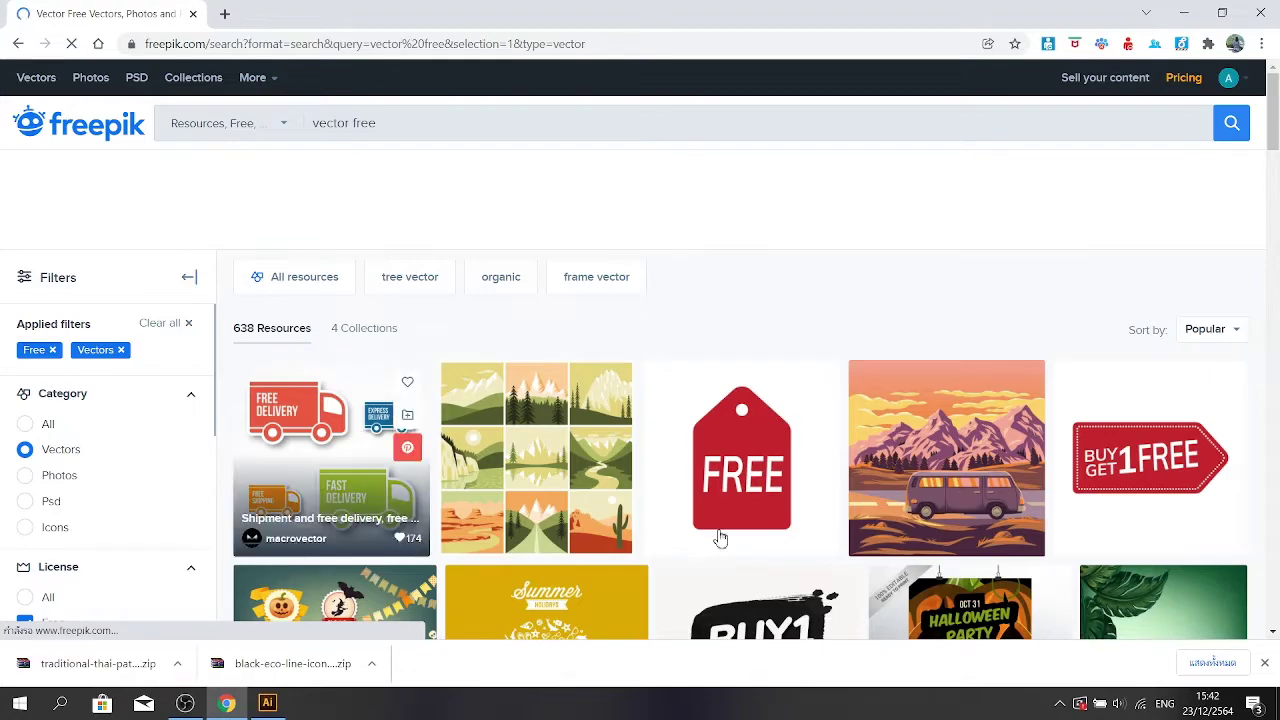
Browse the "vector free" results and switch back to the Illustrator artwork
scroll(758, 497, down, 4)
scroll(758, 497, down, 3)
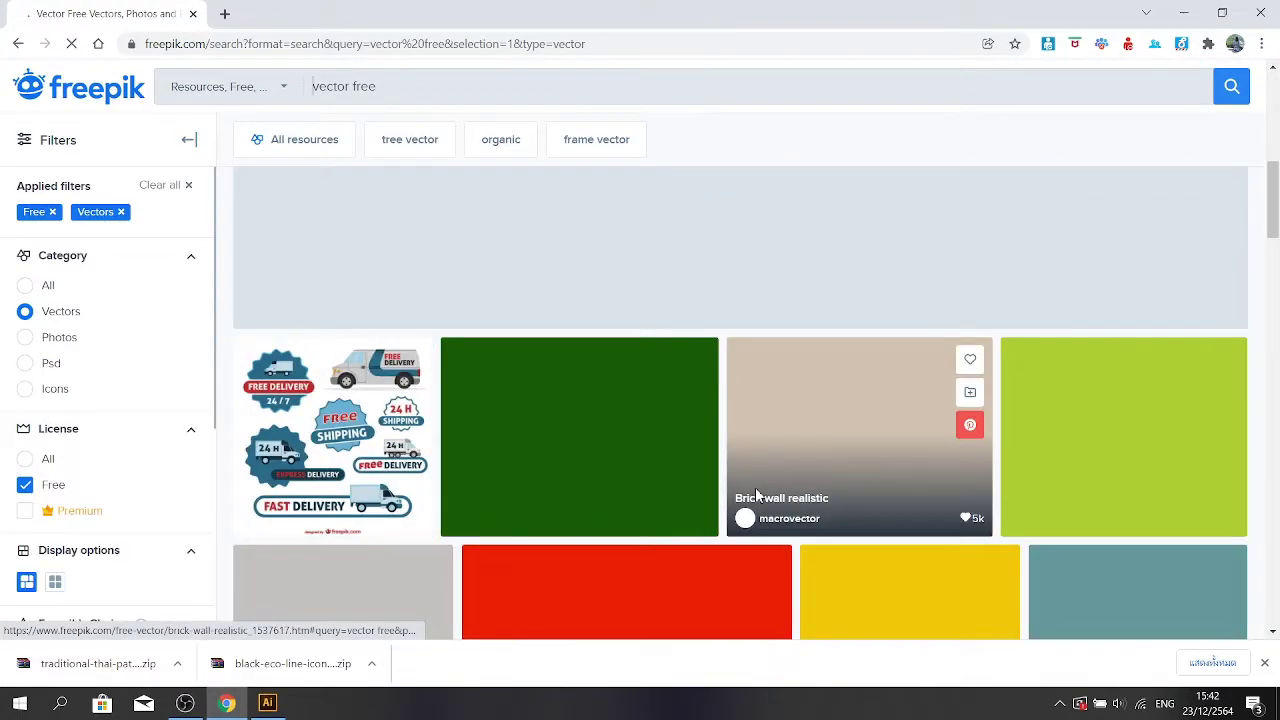
scroll(760, 497, down, 3)
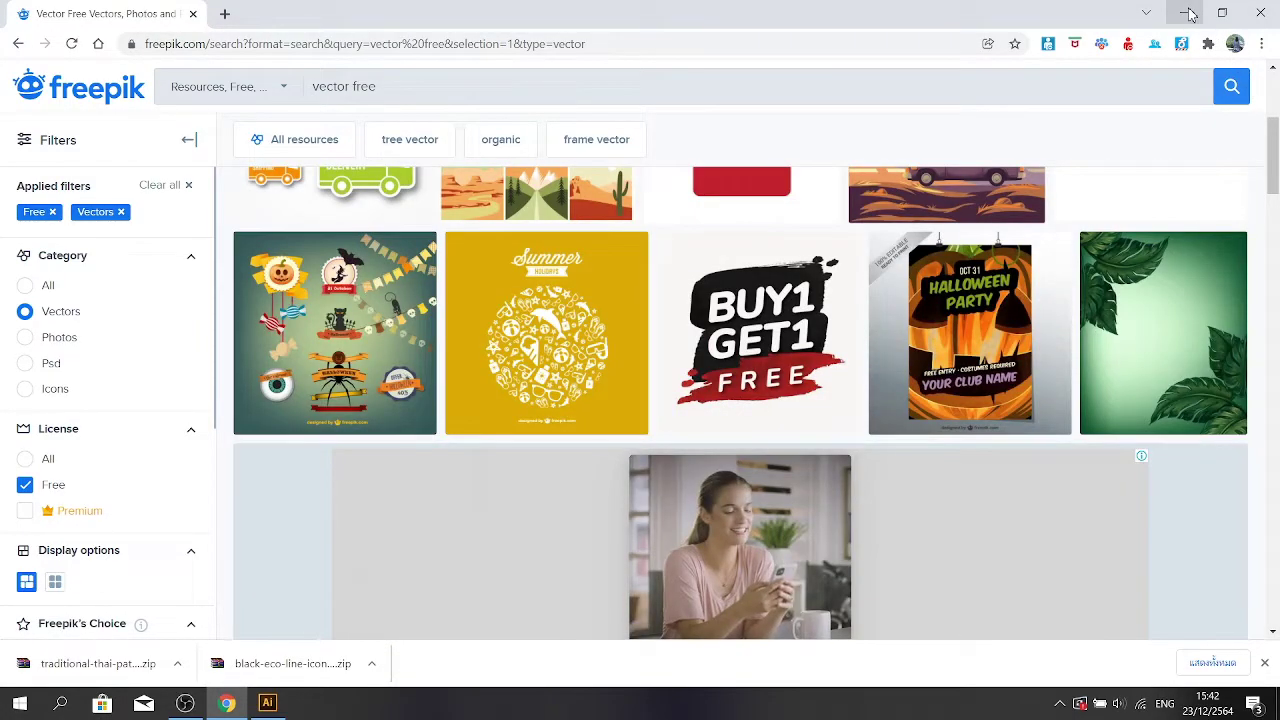
click(1184, 12)
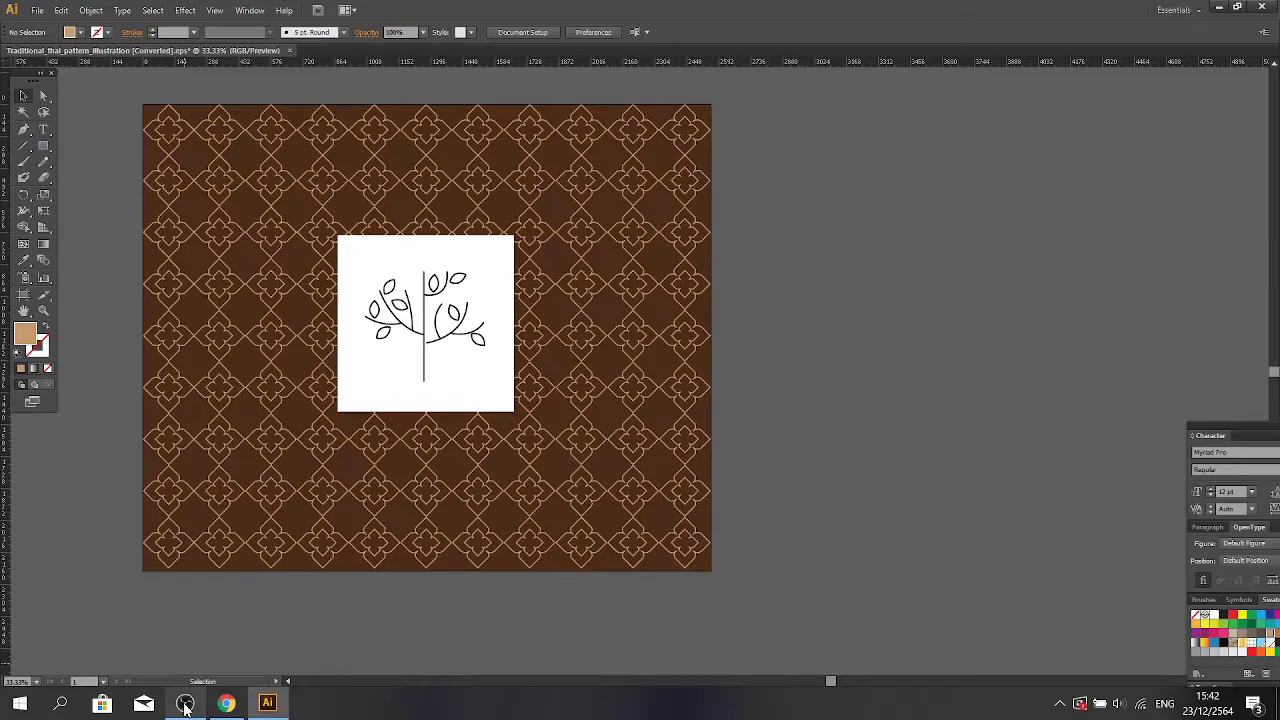